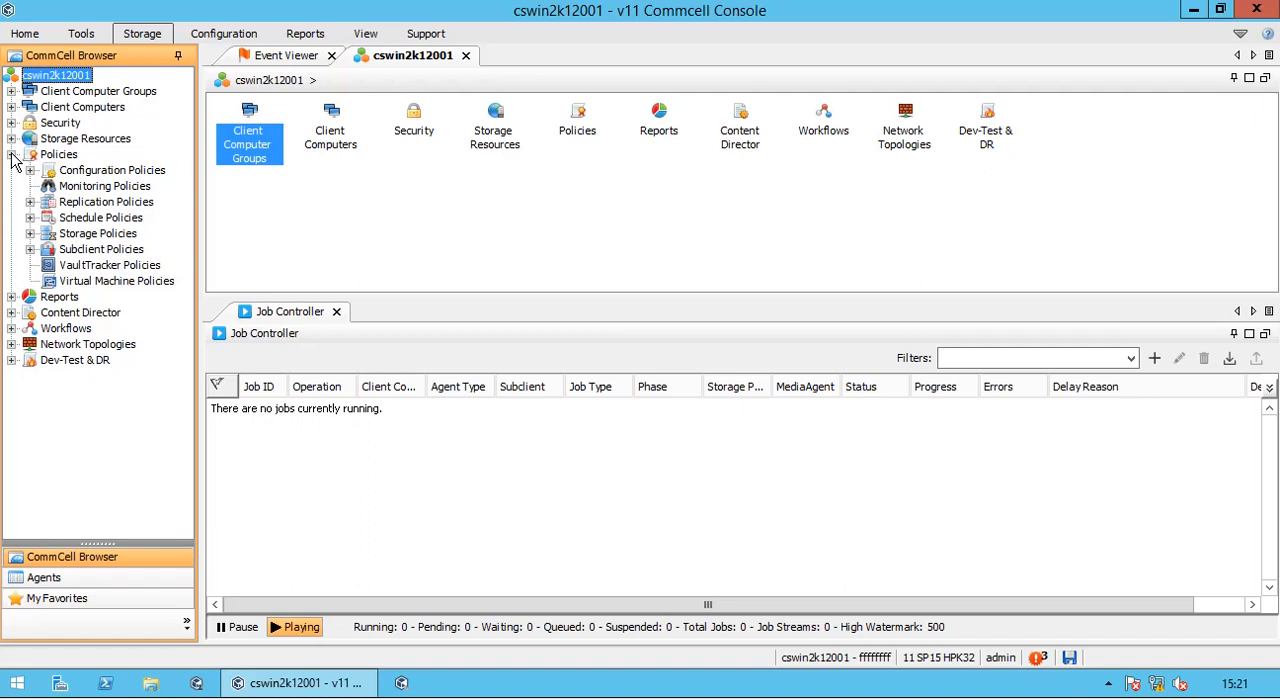
- Open the auxiliary copy options for the backup_2w_FS storage policy
click(30, 233)
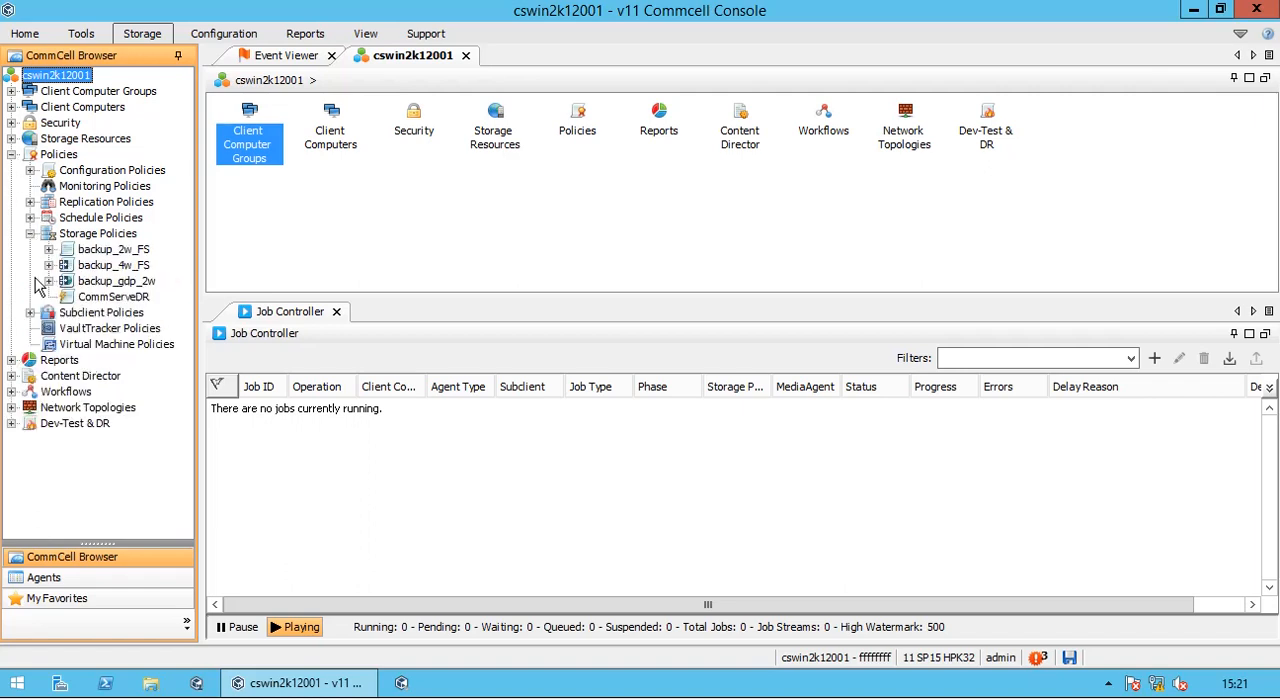
click(86, 236)
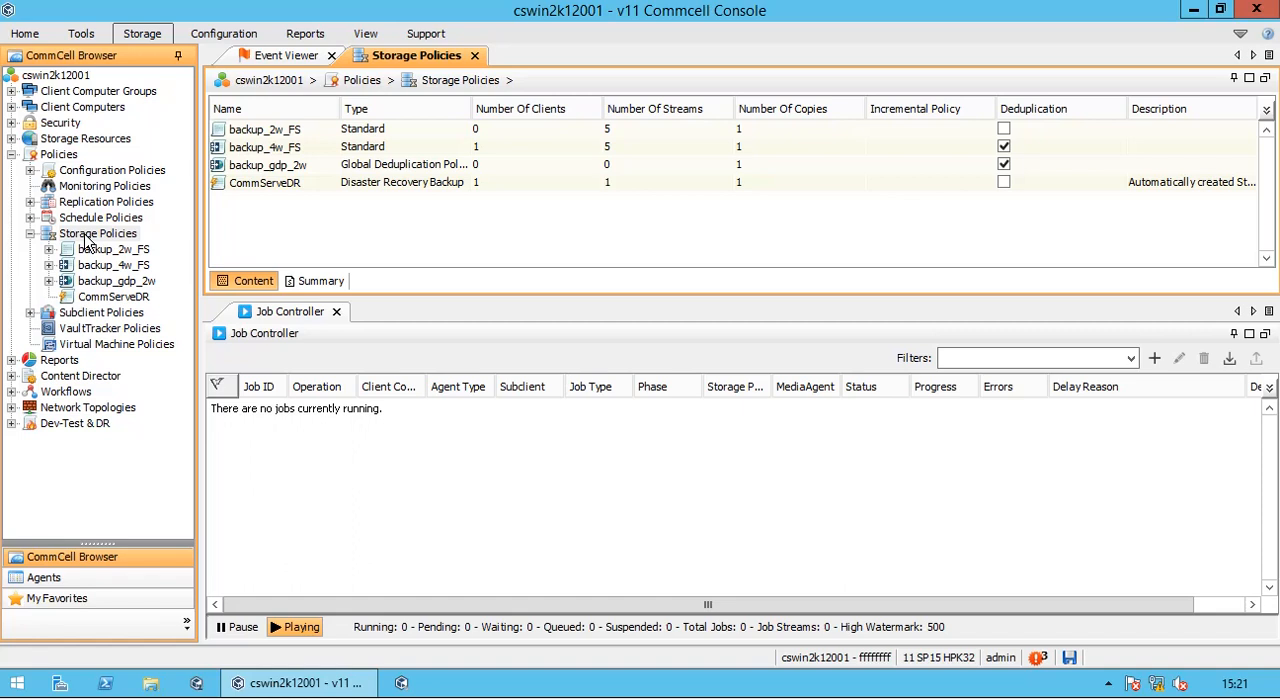
click(404, 136)
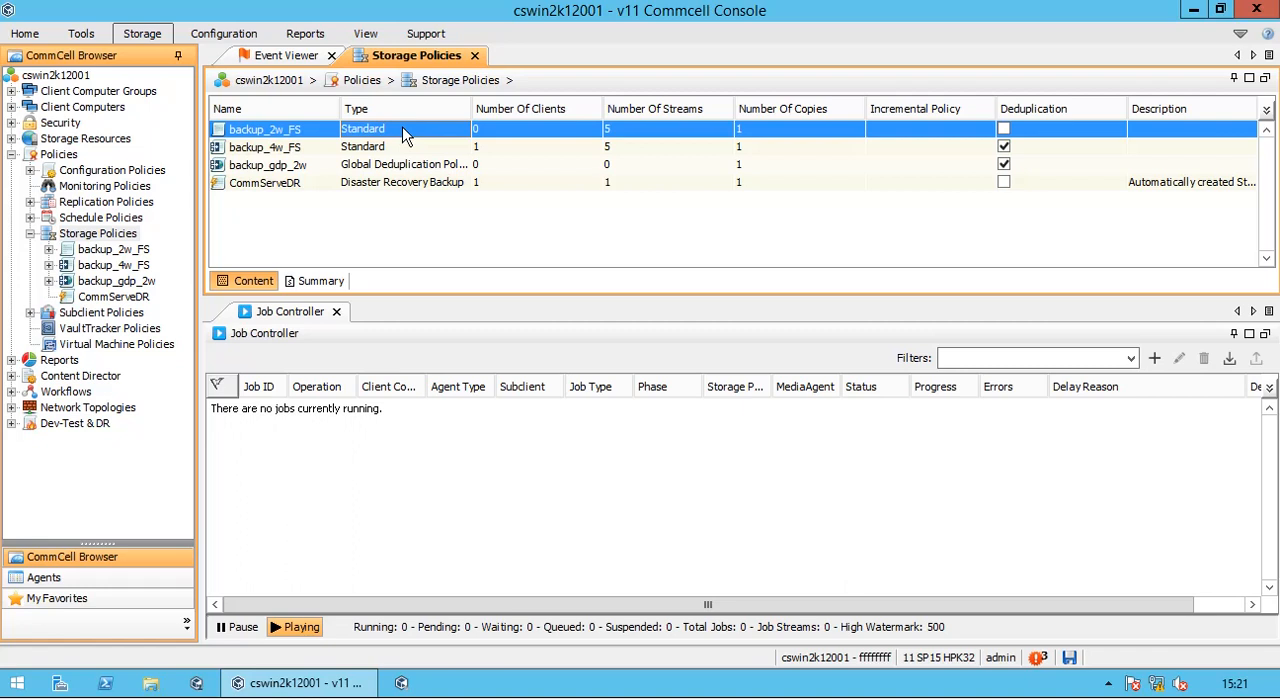
right_click(405, 136)
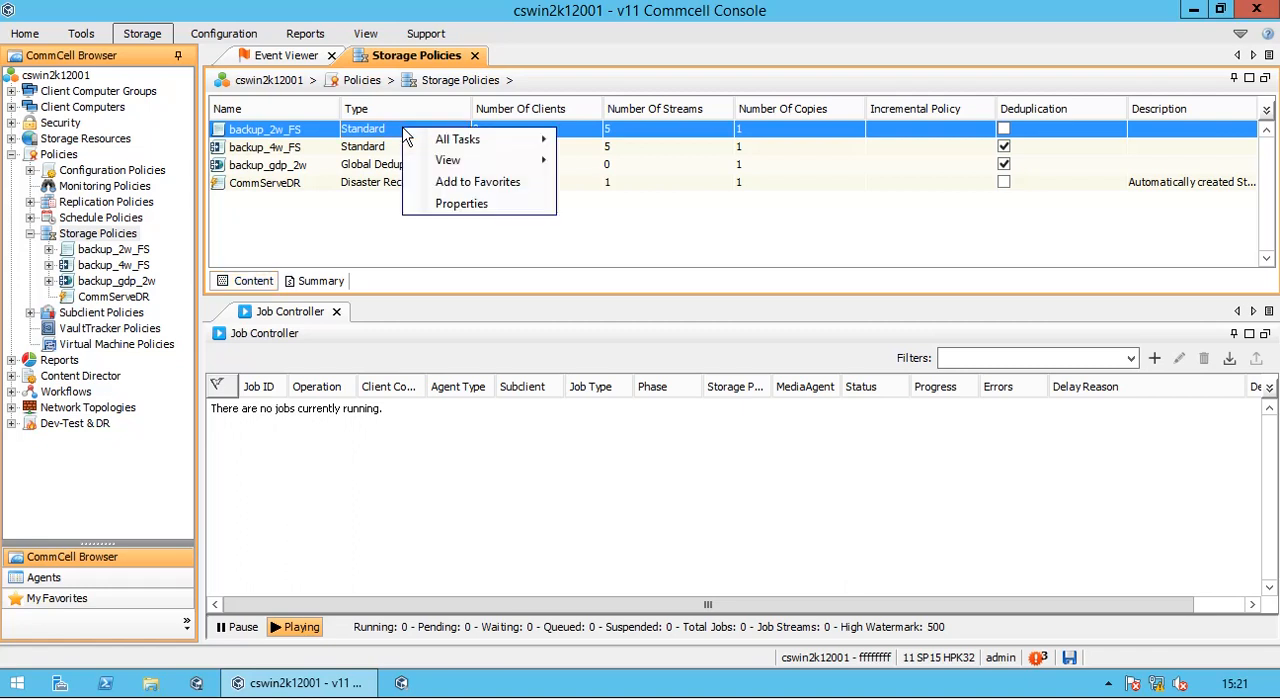
mouse_move(460, 140)
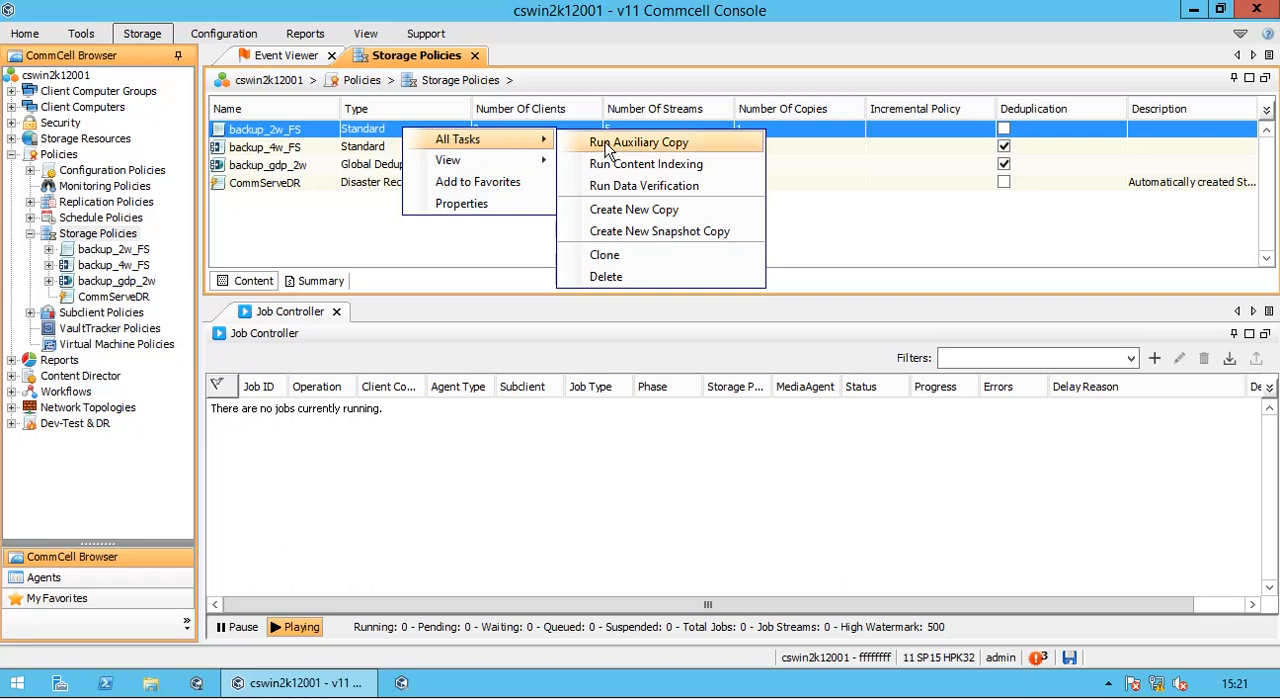
click(739, 149)
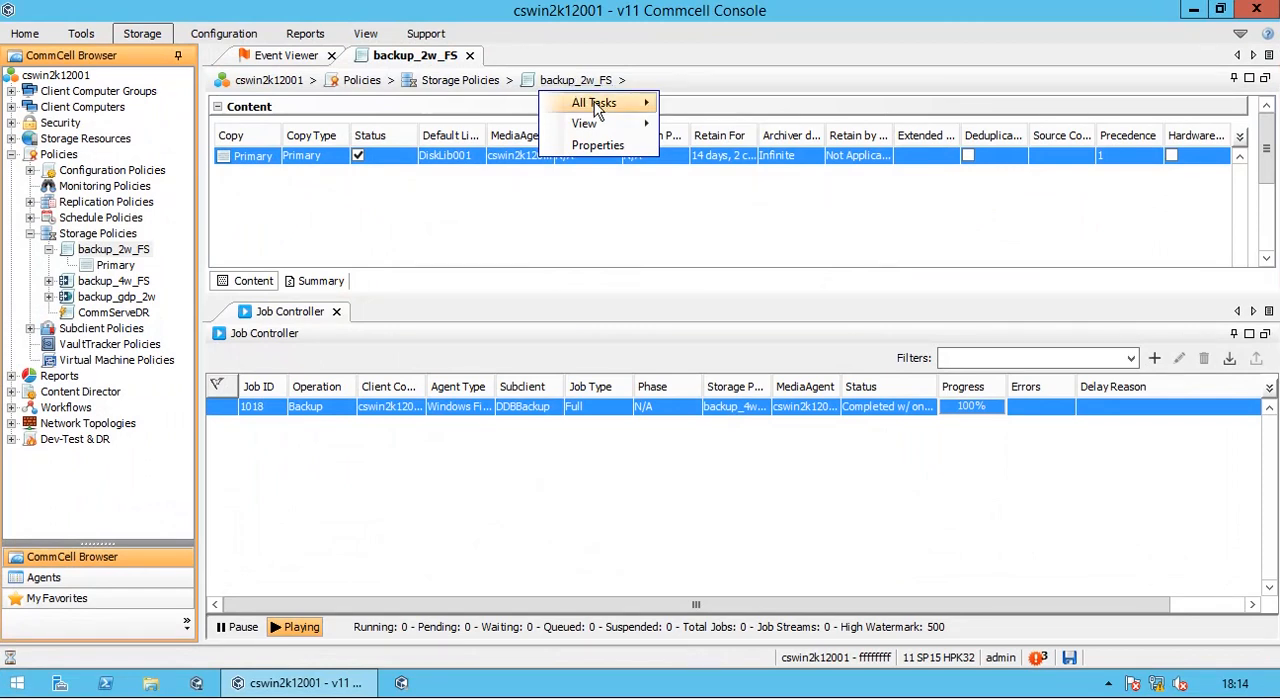
- Start content indexing for backup_2w_FS with cswin2k12001 as the source MediaAgent and the readers limited to 1 stream
mouse_move(612, 106)
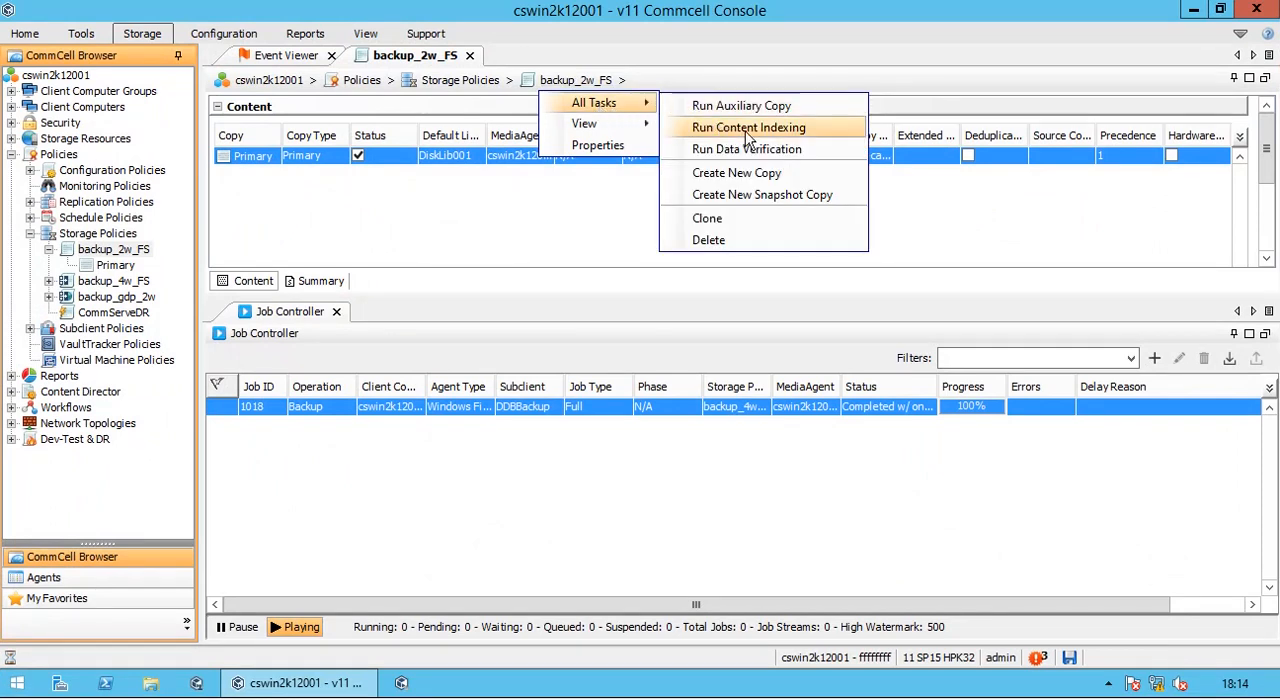
click(824, 134)
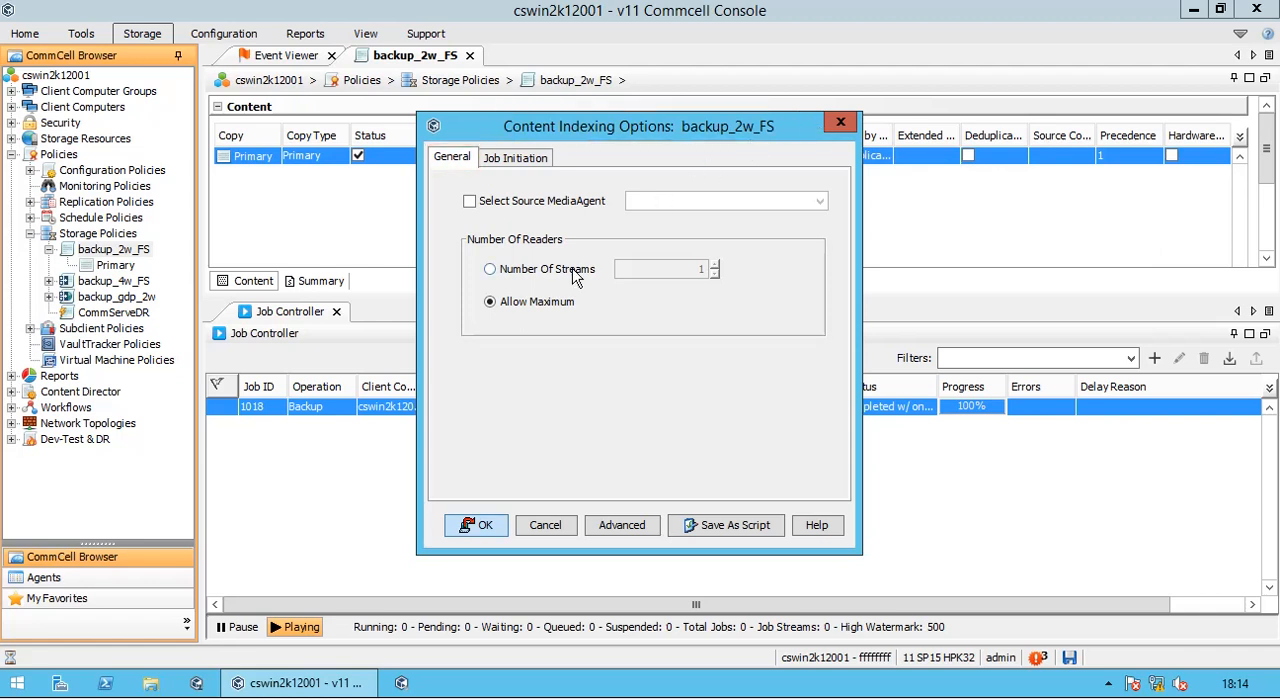
click(507, 205)
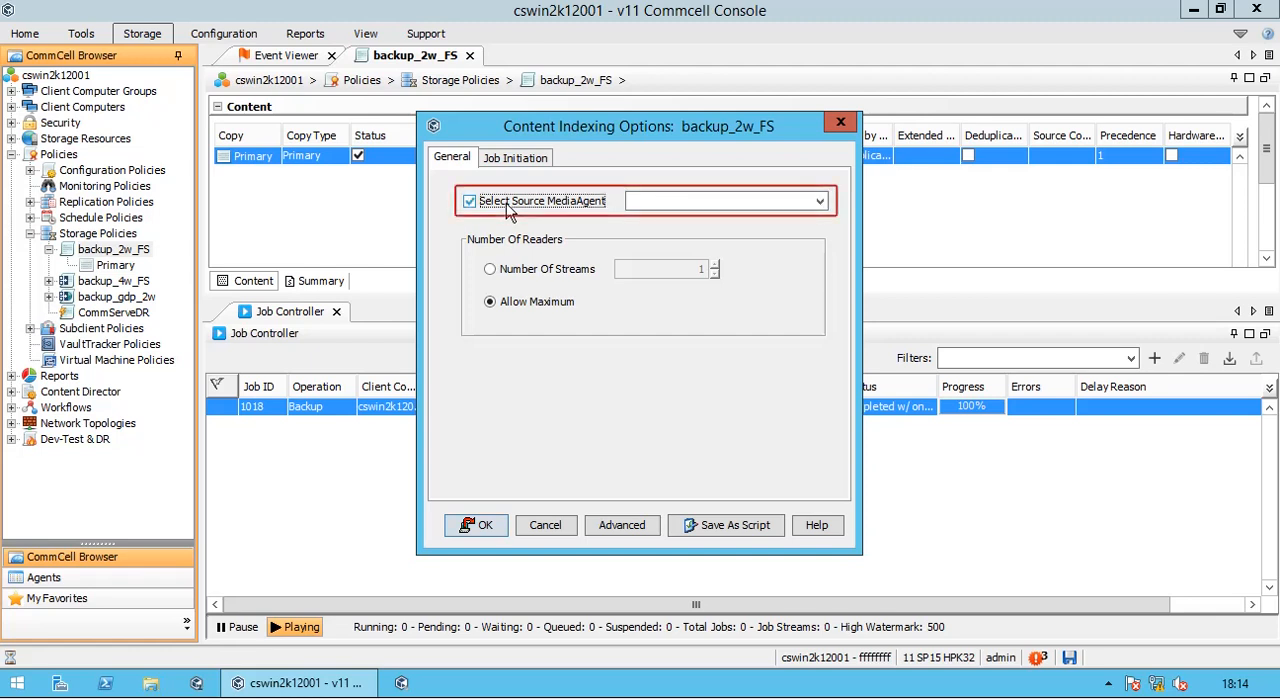
click(819, 204)
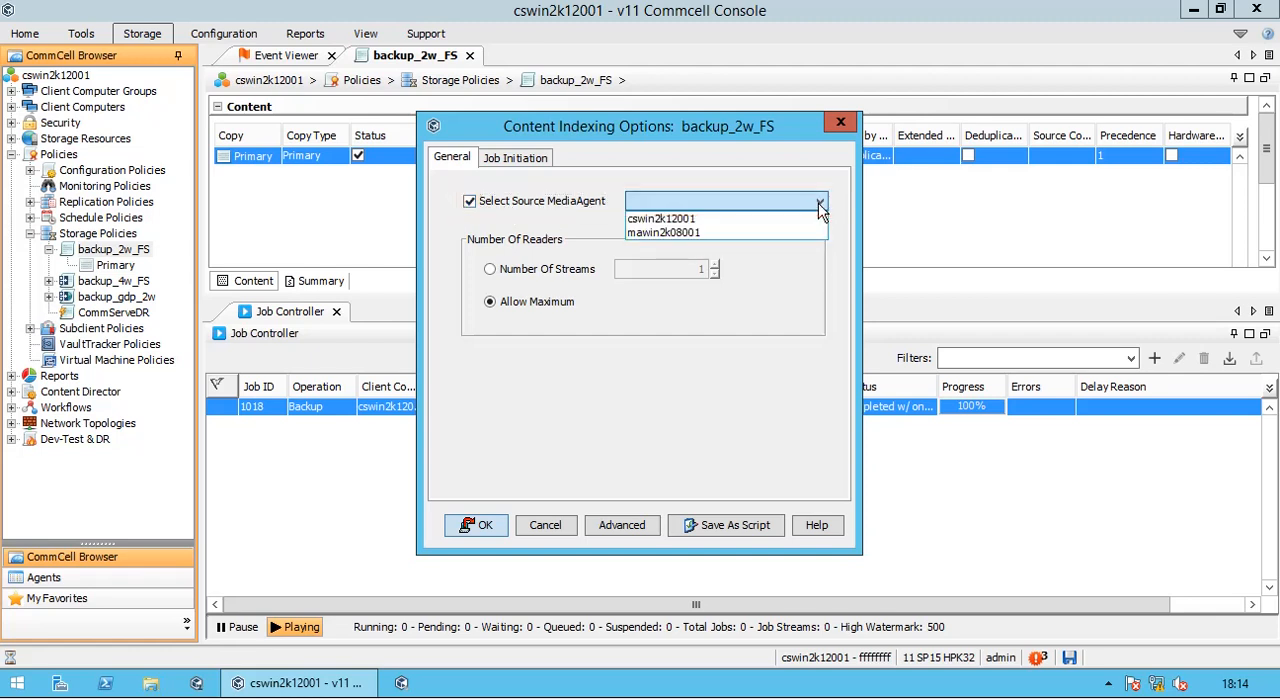
click(724, 219)
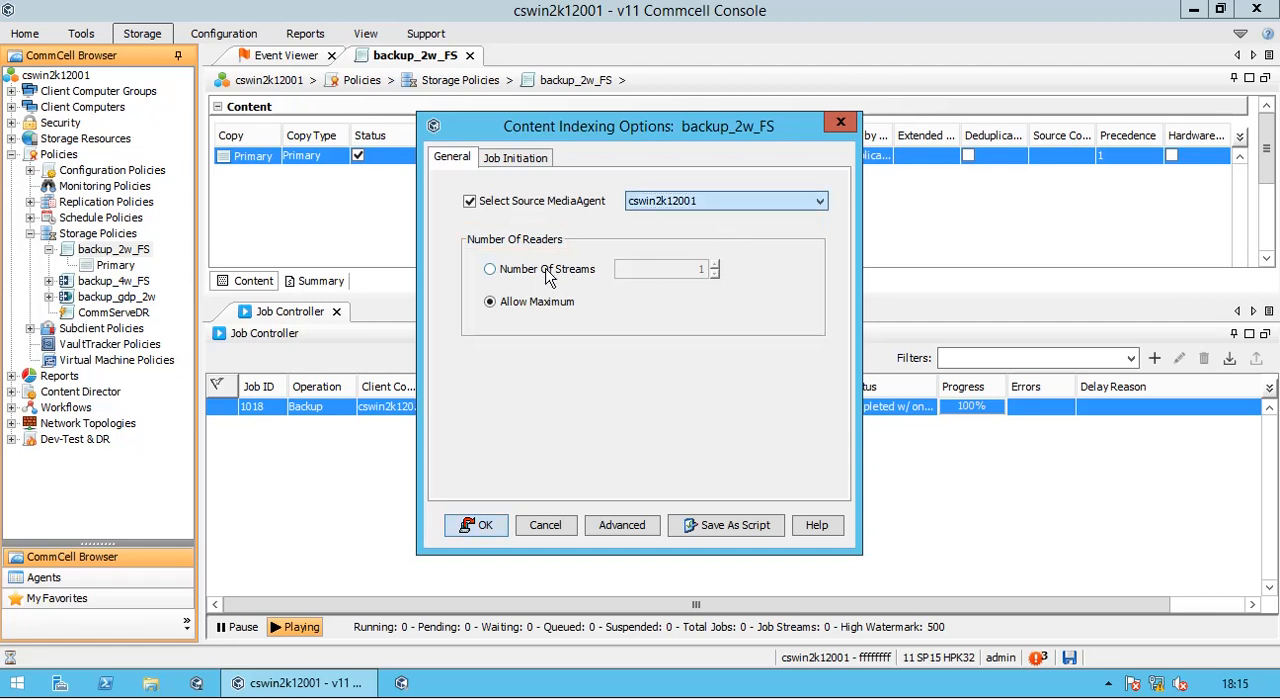
click(547, 277)
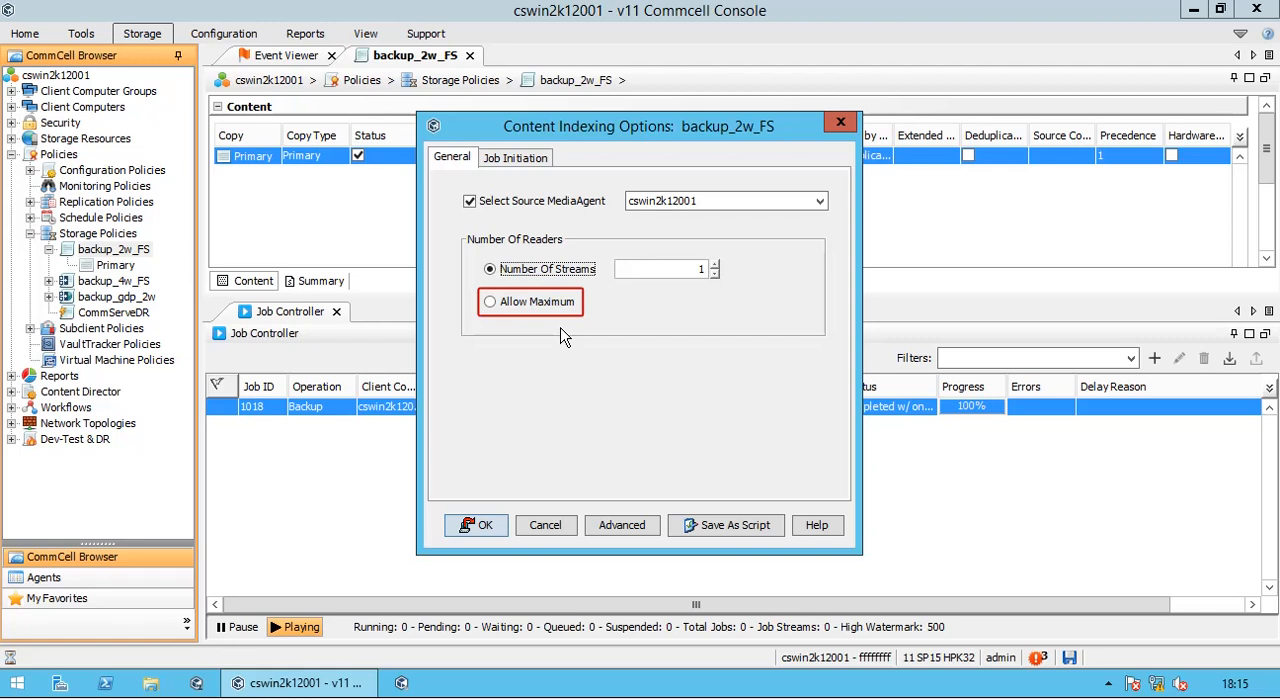
- Set the content indexing job's initiation to Automatic Content Indexing instead of immediate or scheduled, and return to the general options
click(520, 160)
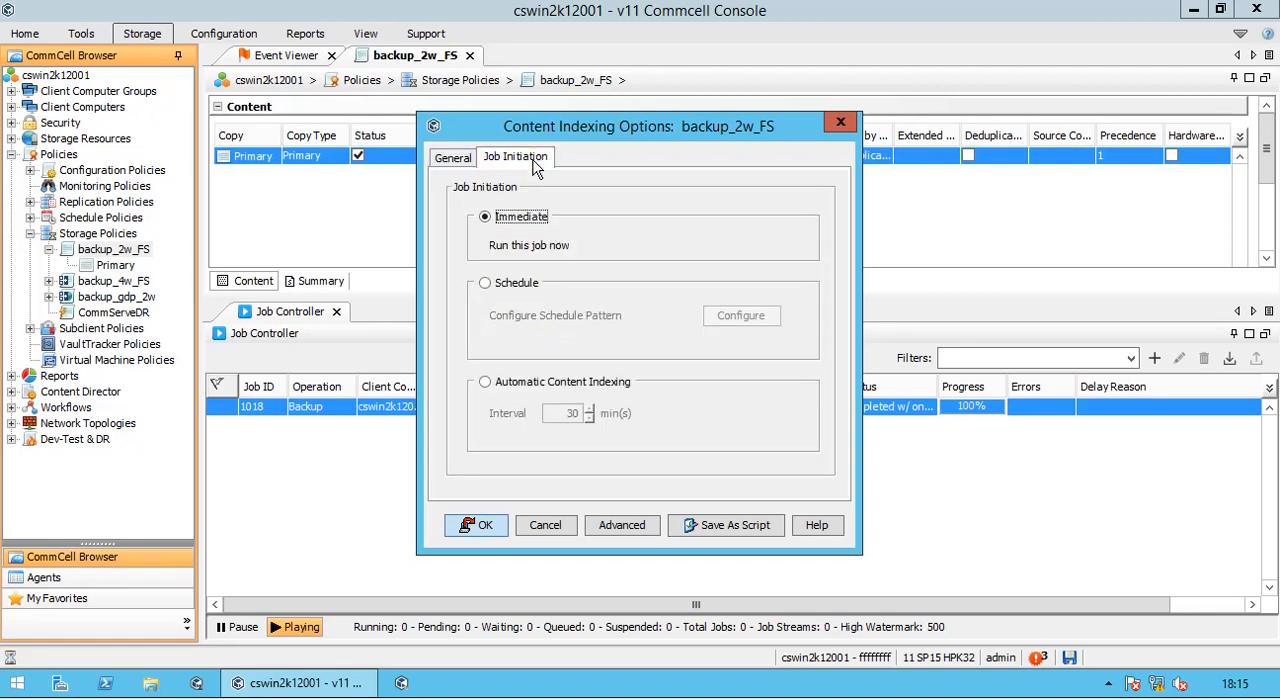
click(533, 285)
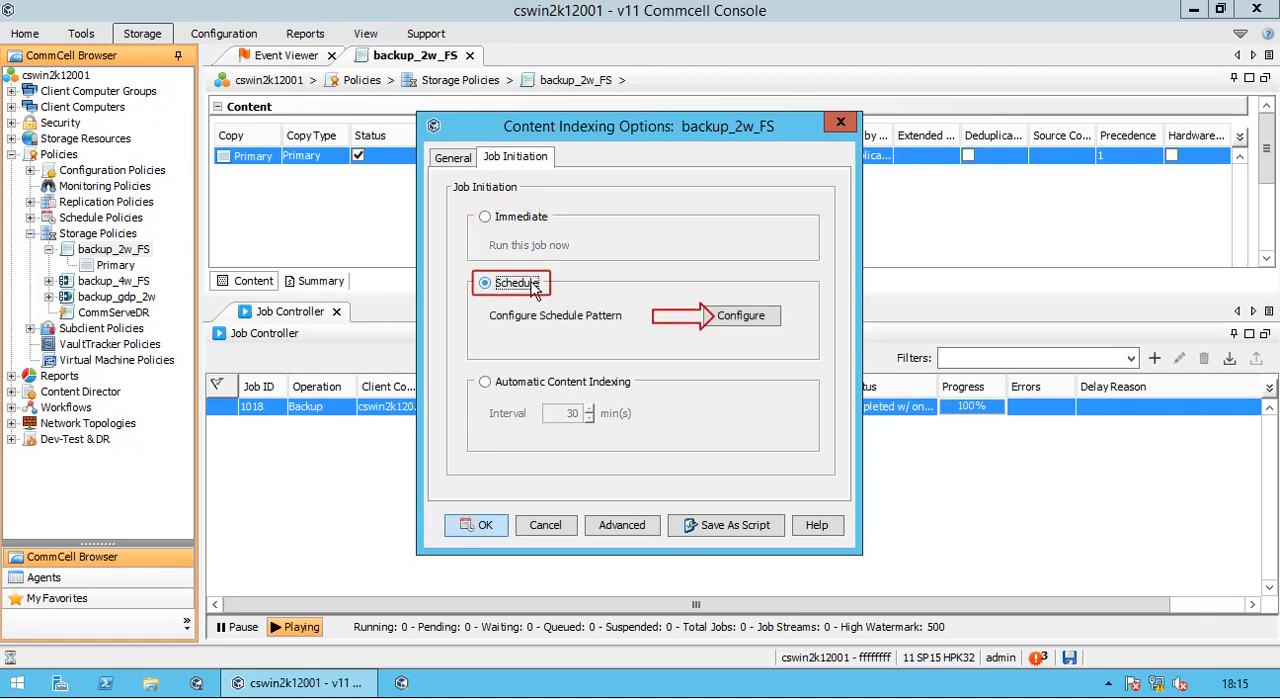
click(558, 391)
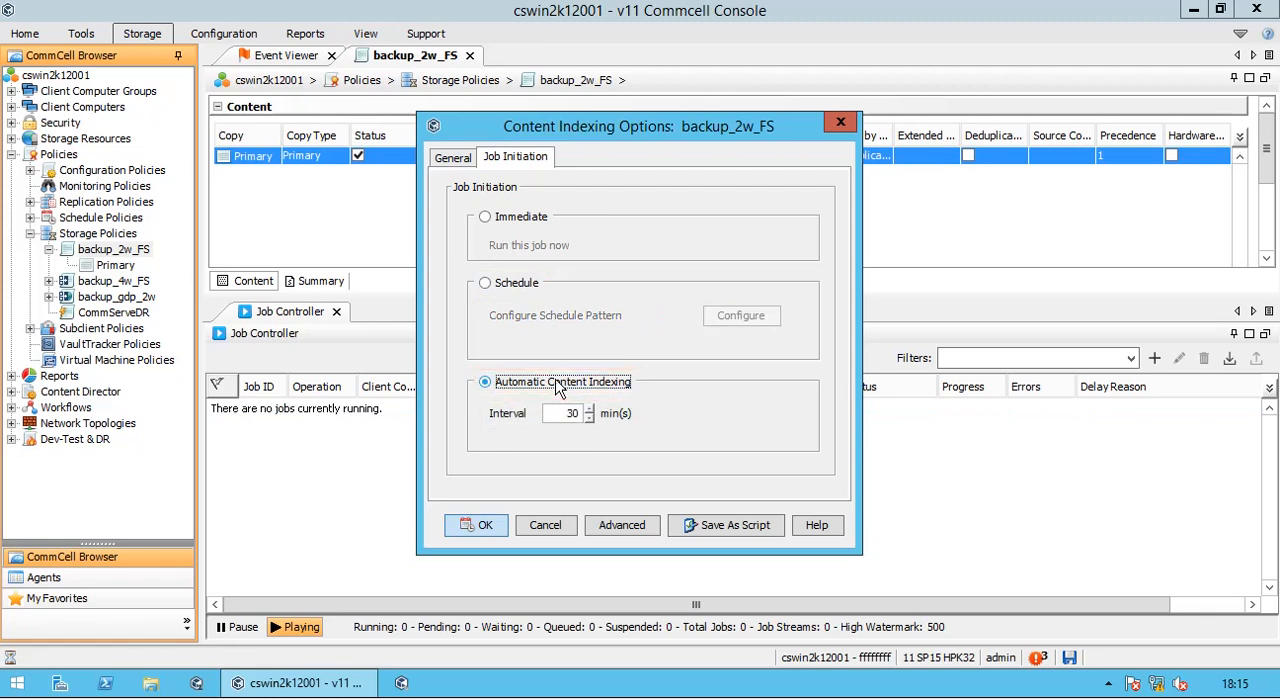
click(462, 162)
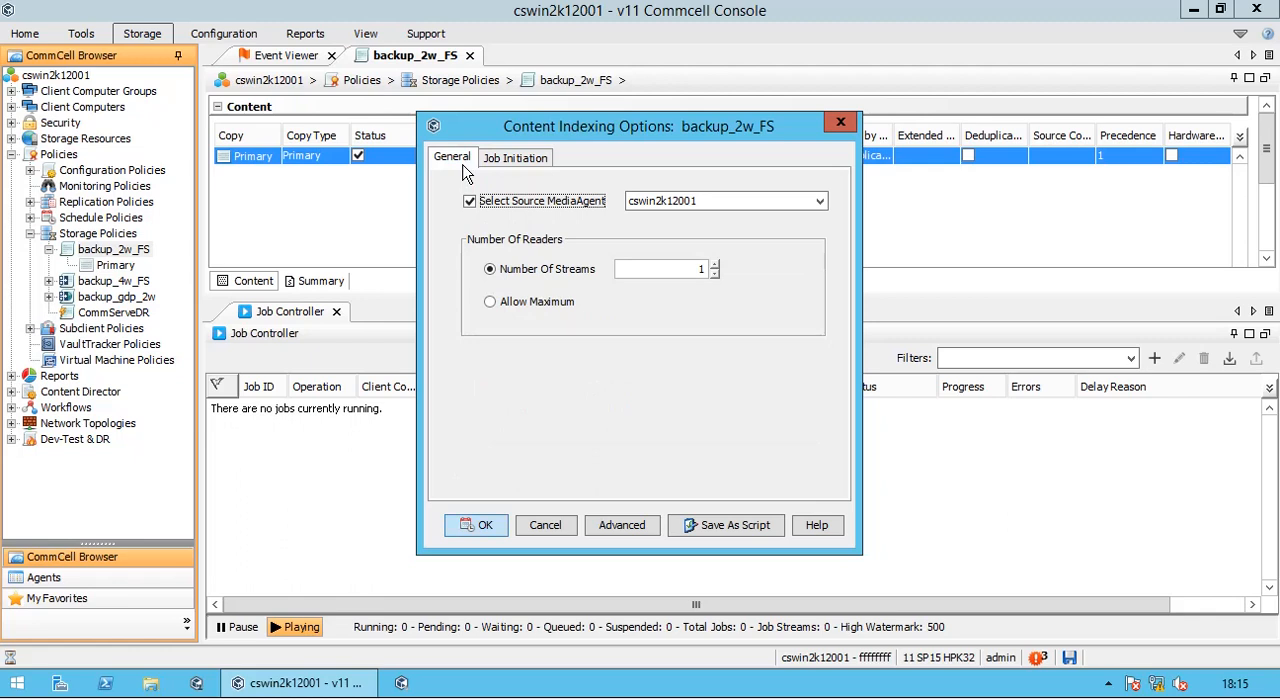
- In the advanced startup options, change the priority to 100 and enable startup in suspended state and start when CommServer activity is low
click(624, 526)
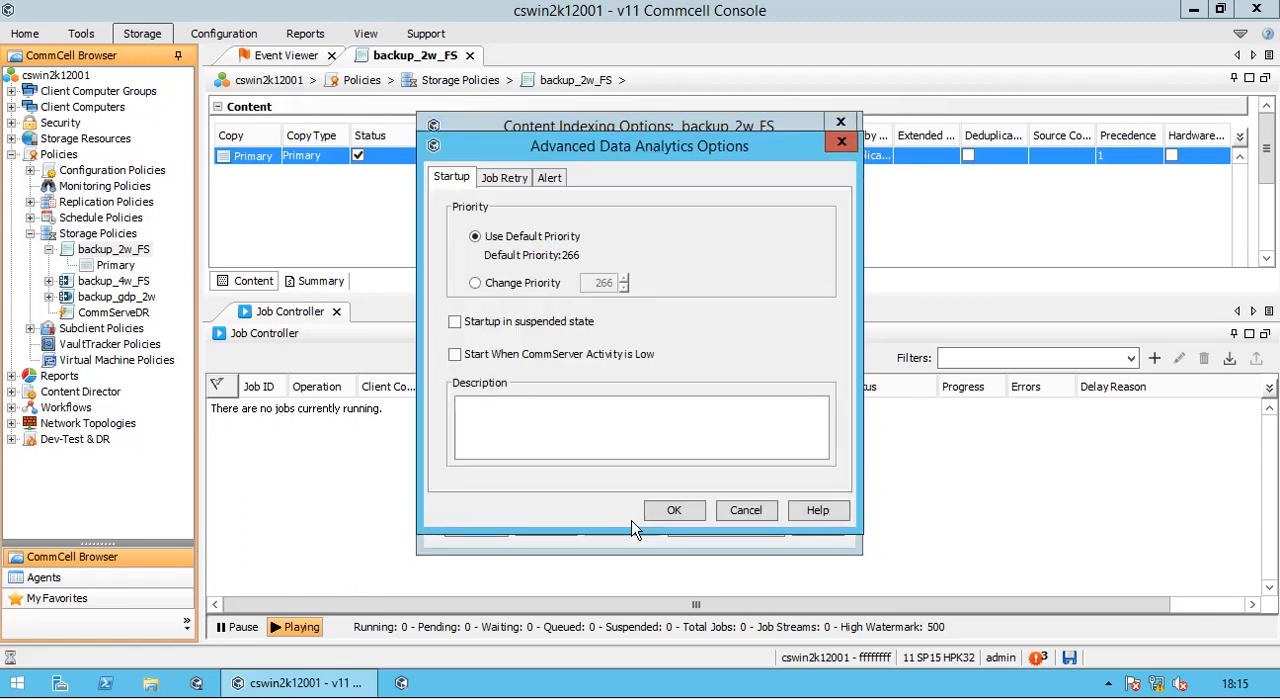
click(522, 284)
double_click(603, 284)
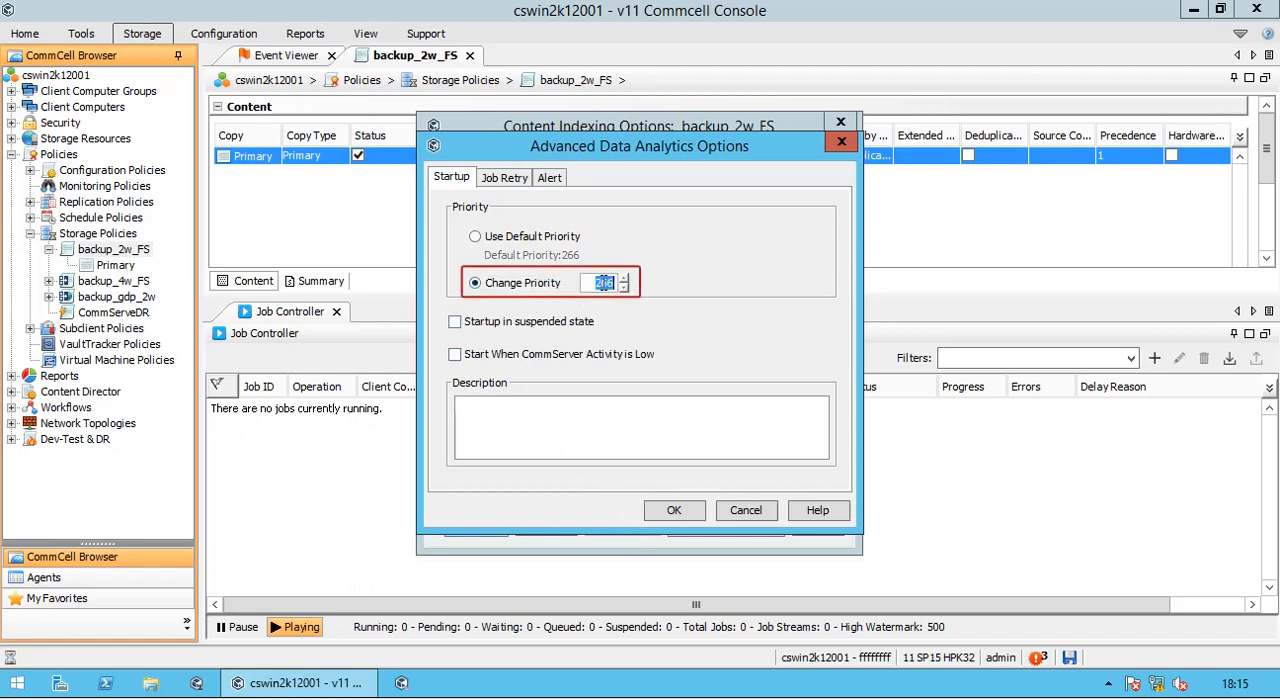
text(100)
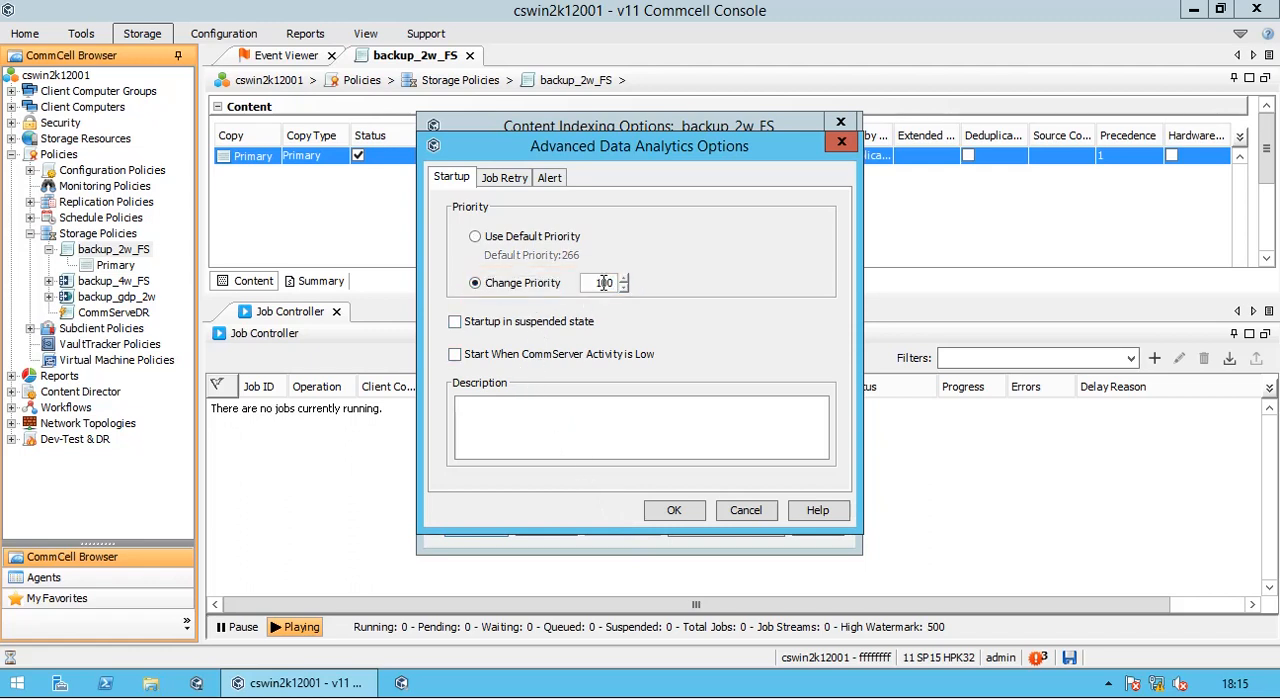
click(587, 329)
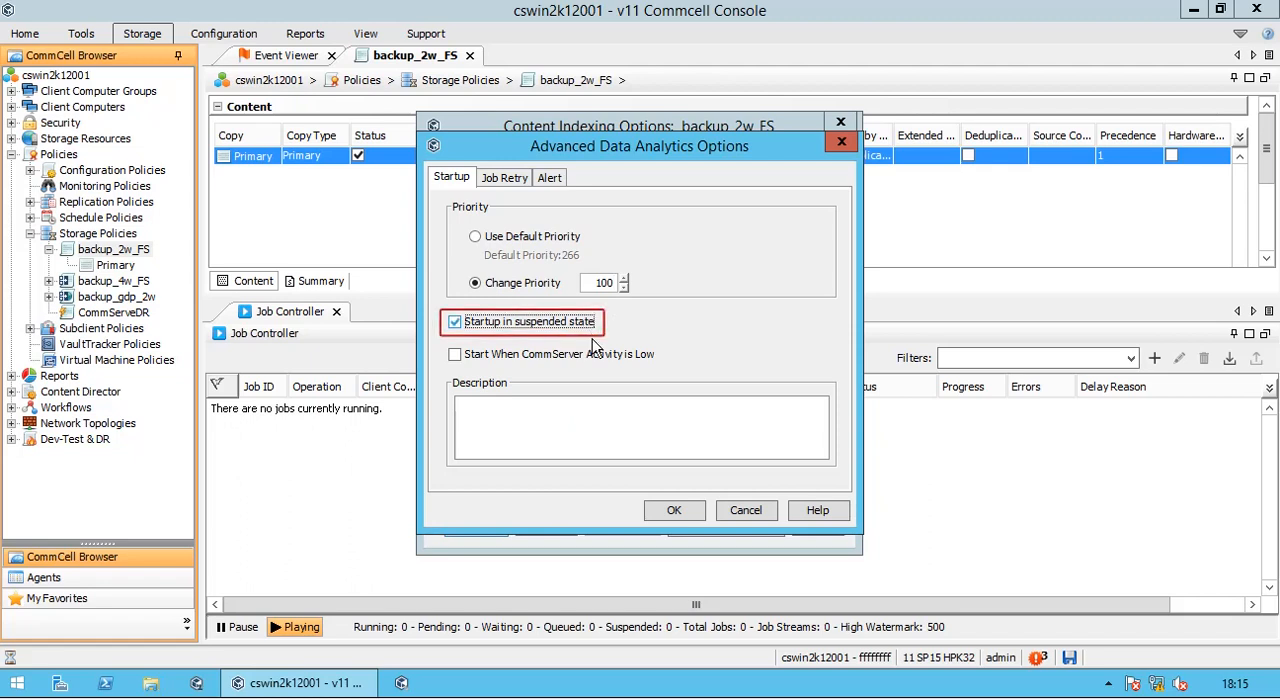
click(605, 360)
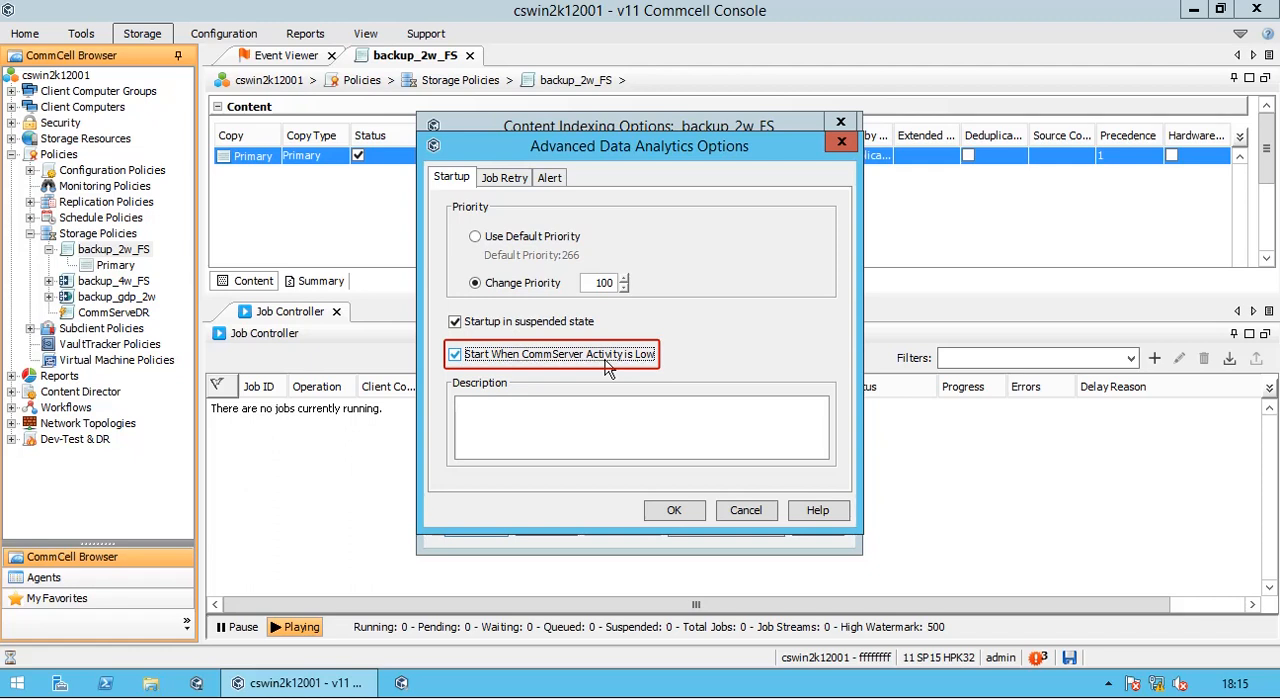
- Limit the job's total running time to 2 hours and have the running job killed when that time expires
click(519, 186)
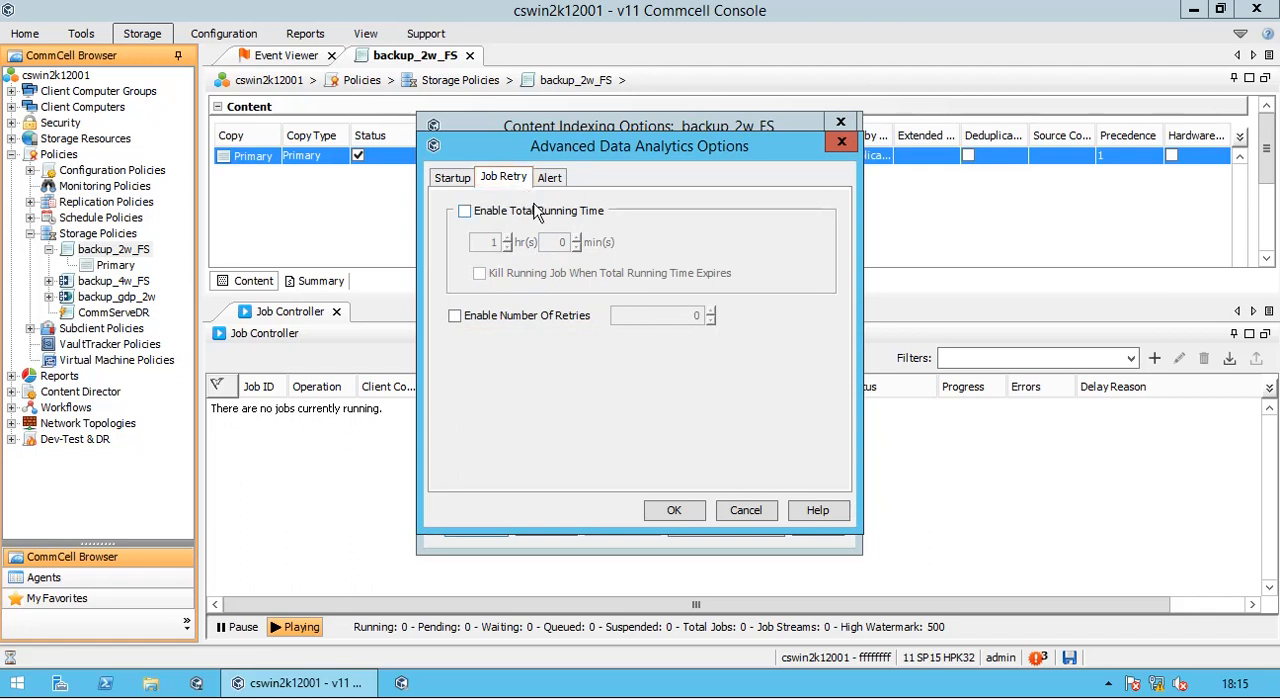
click(538, 212)
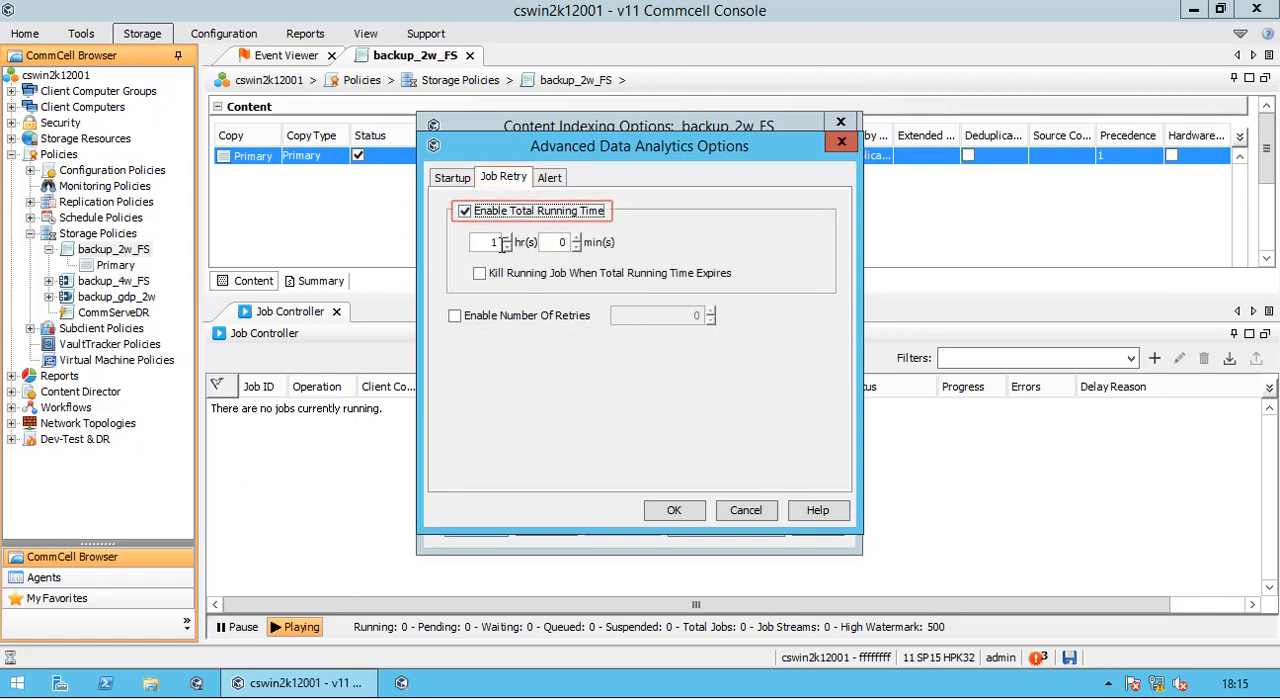
double_click(495, 242)
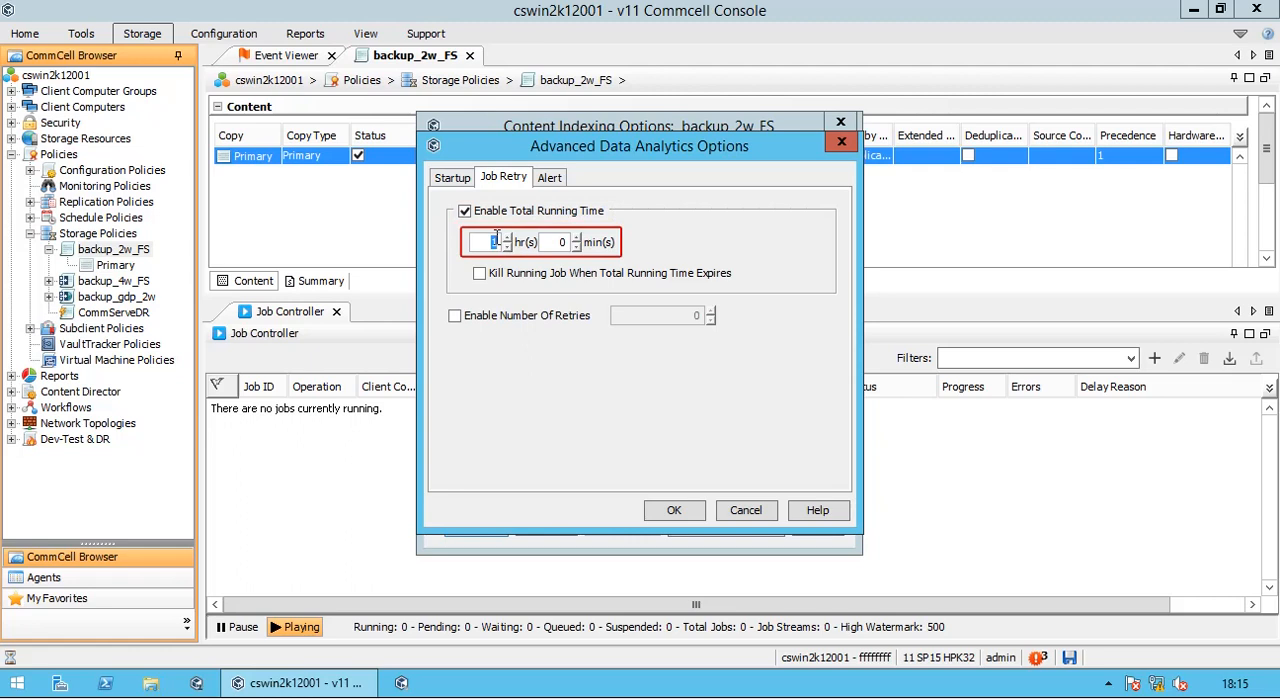
text(2)
click(512, 280)
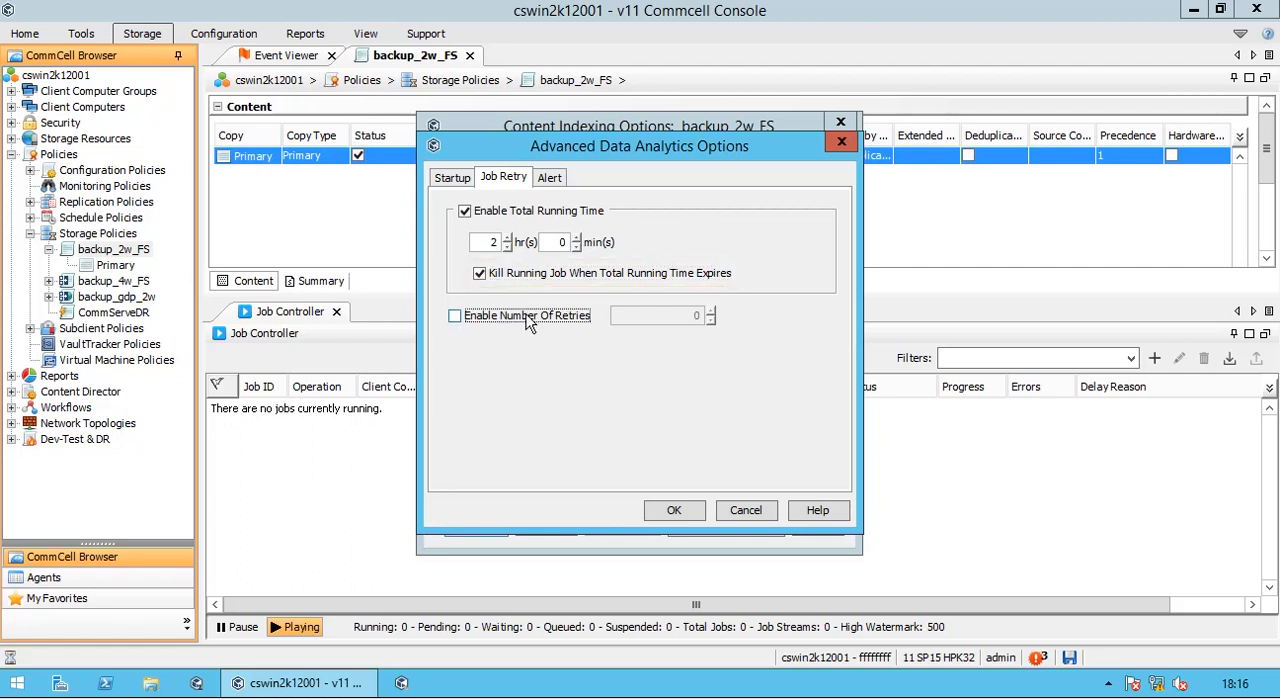
- Enable a limited number of retries for the content indexing job and set it to 2
click(527, 318)
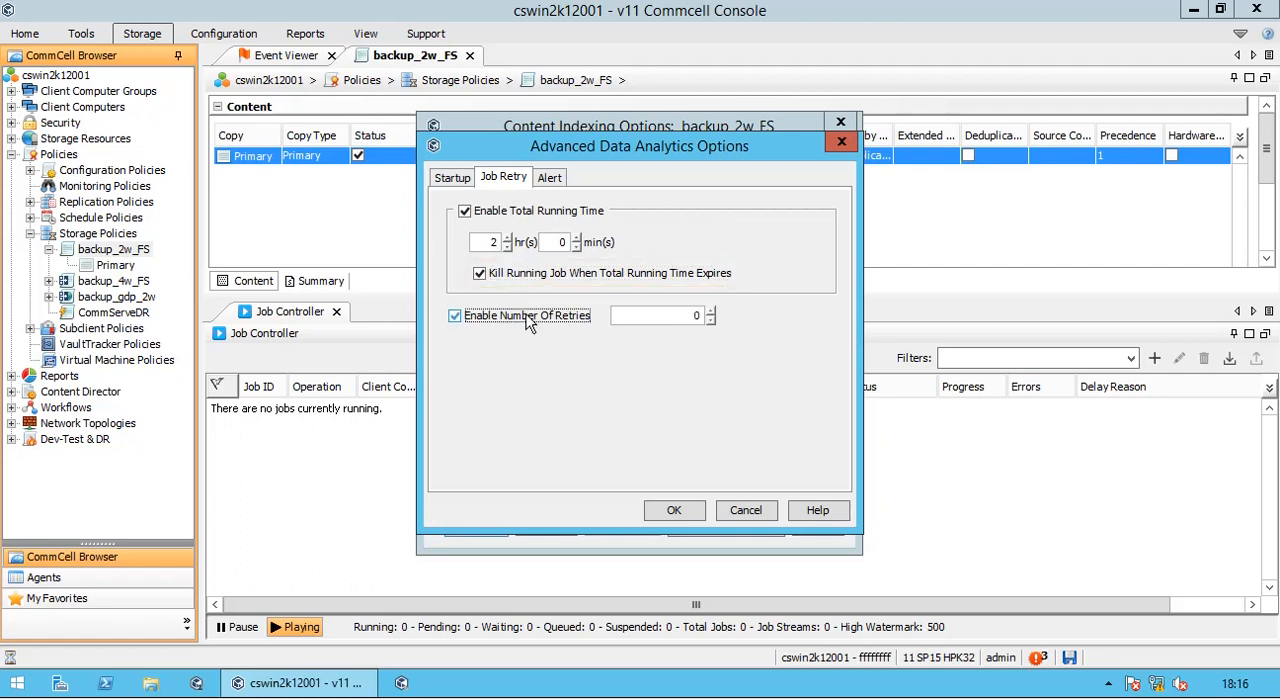
click(693, 317)
double_click(696, 316)
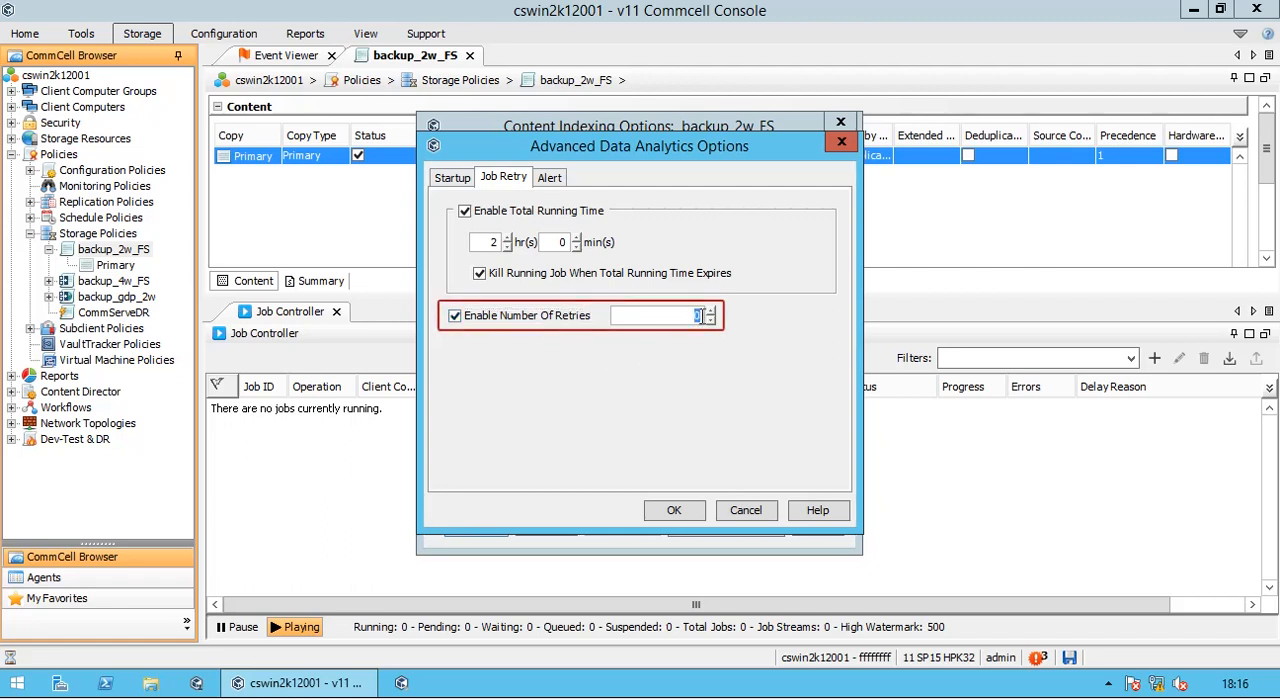
text(2)
- Review the alert options for the content indexing job, and cancel both the advanced and content indexing options
click(563, 180)
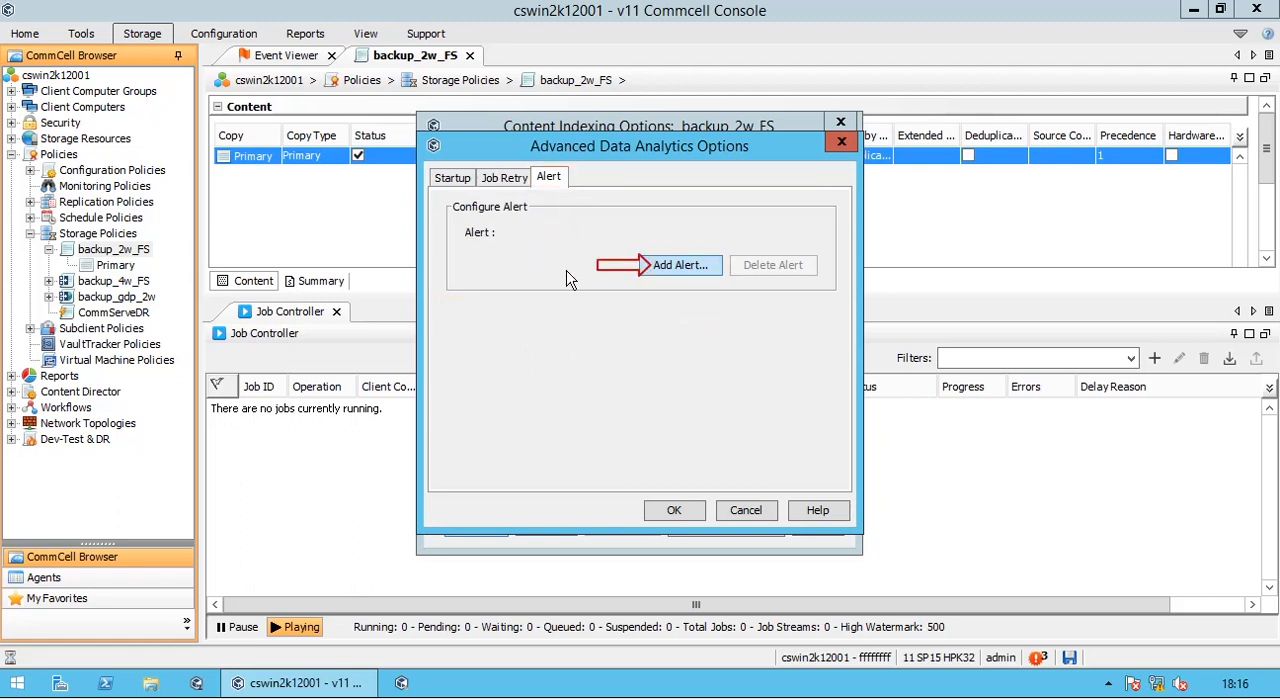
click(760, 515)
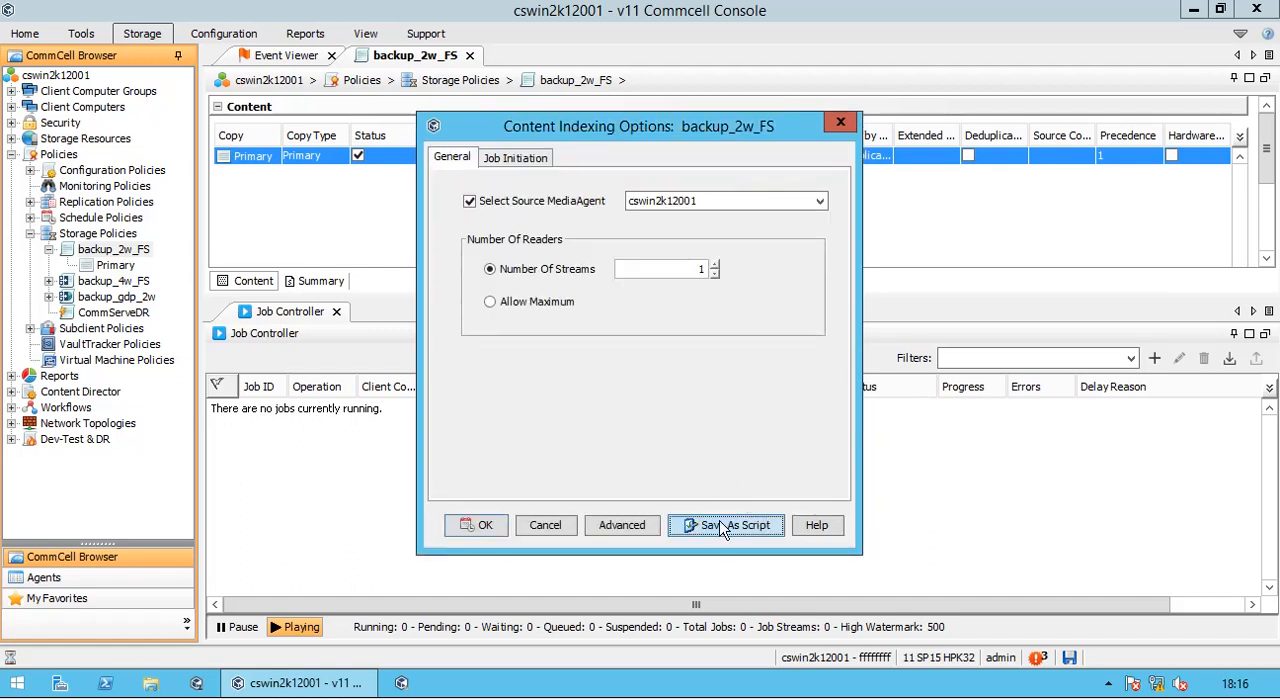
click(562, 534)
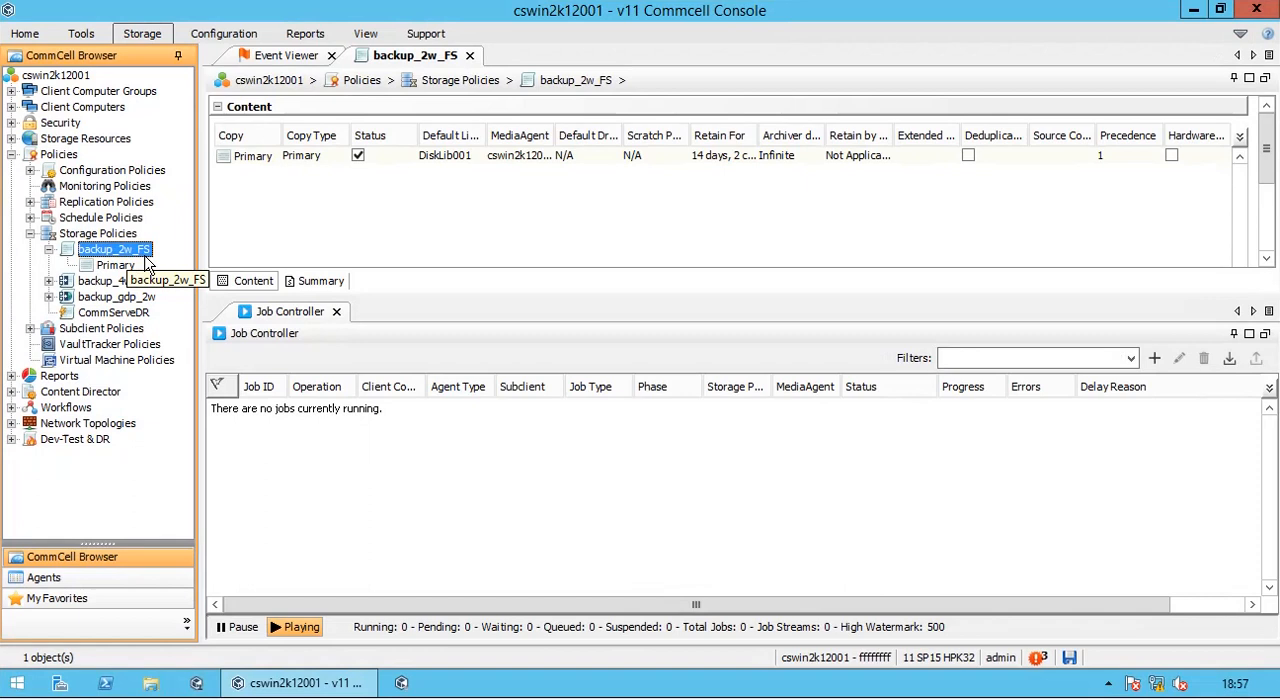
- Open the data verification options for backup_2w_FS and check the source MediaAgent choices, keeping <ANY MEDIAAGENT>
right_click(148, 262)
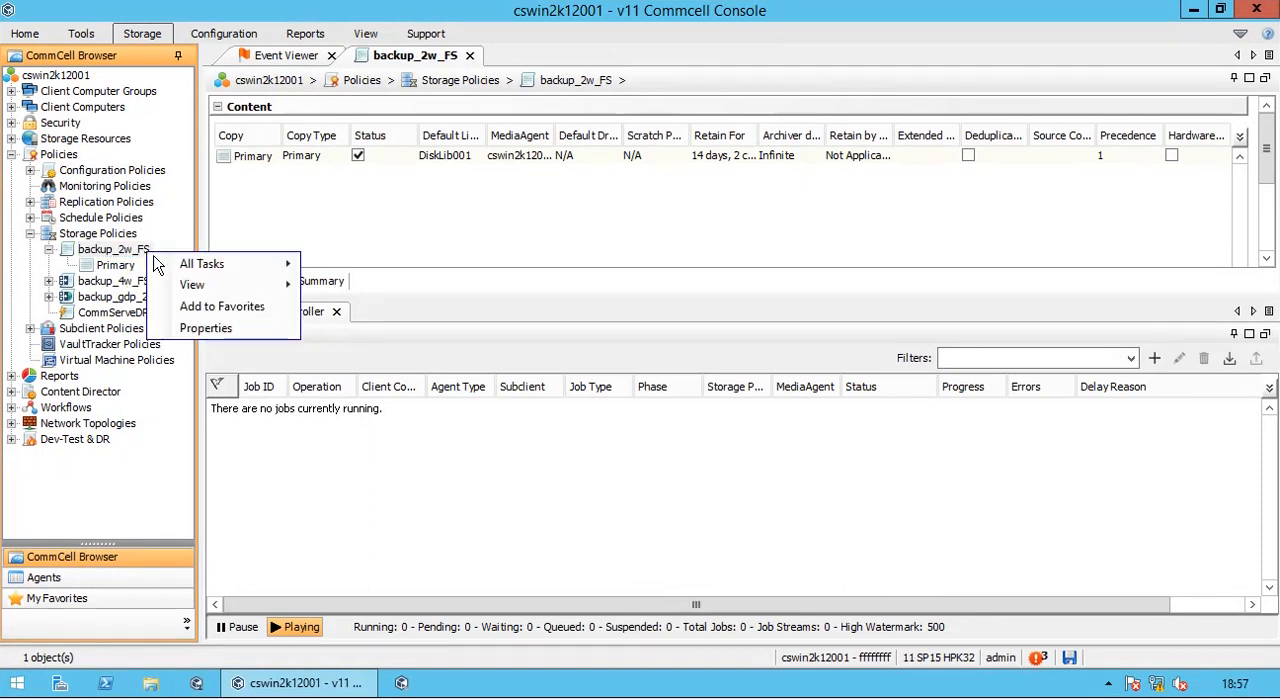
mouse_move(206, 265)
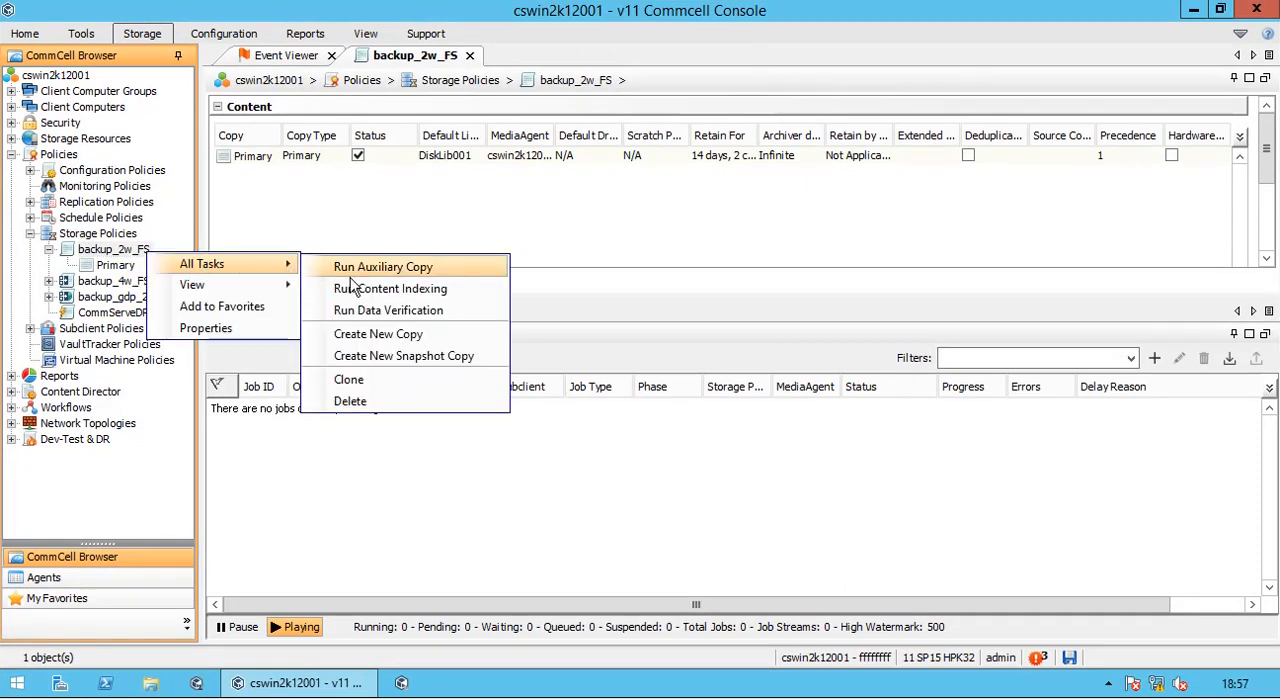
click(467, 318)
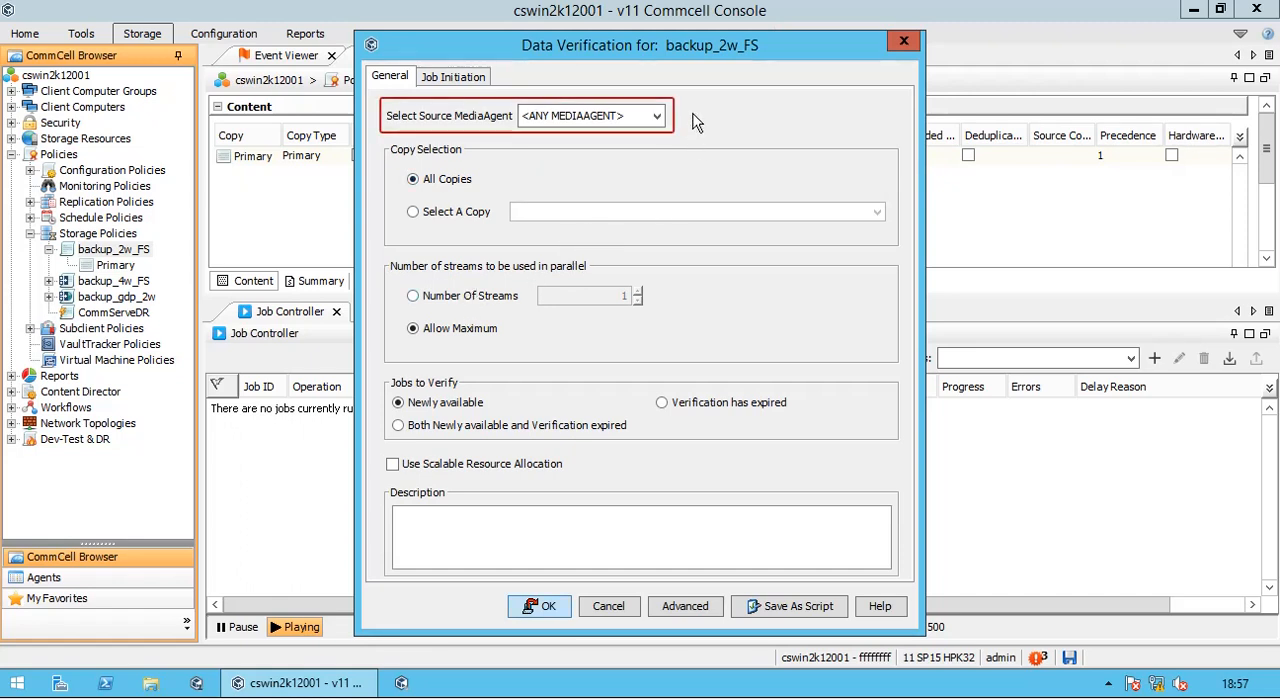
click(657, 117)
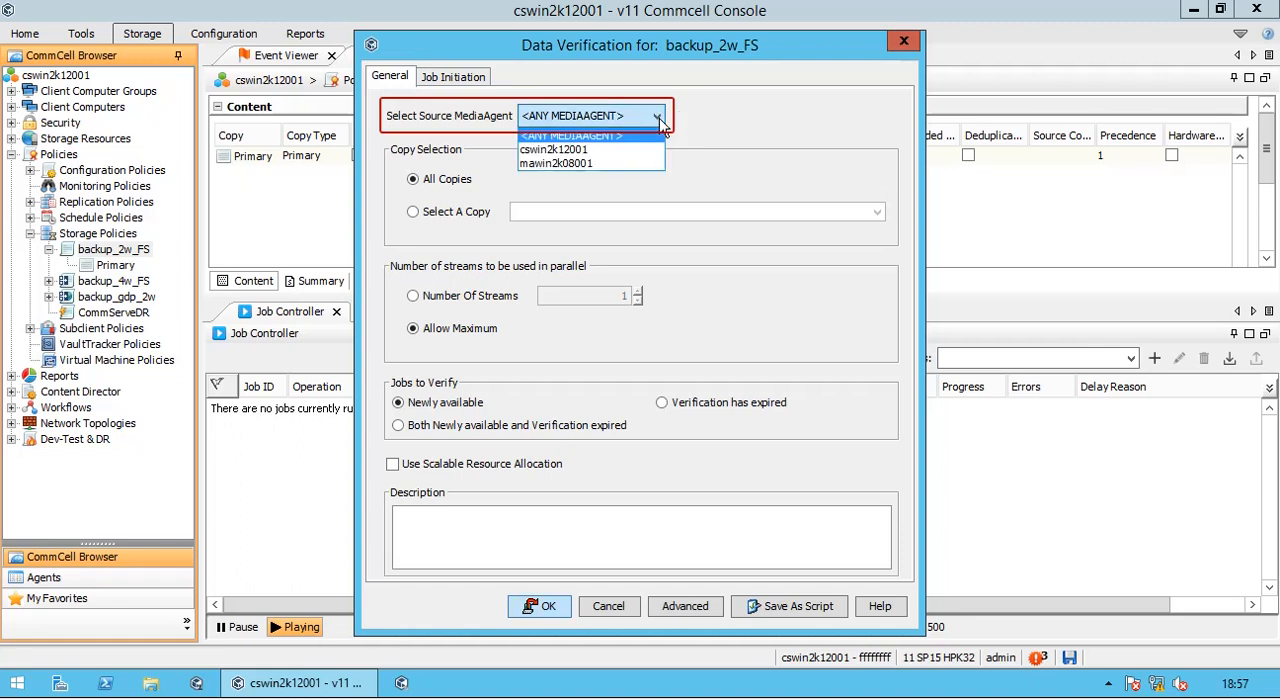
click(753, 130)
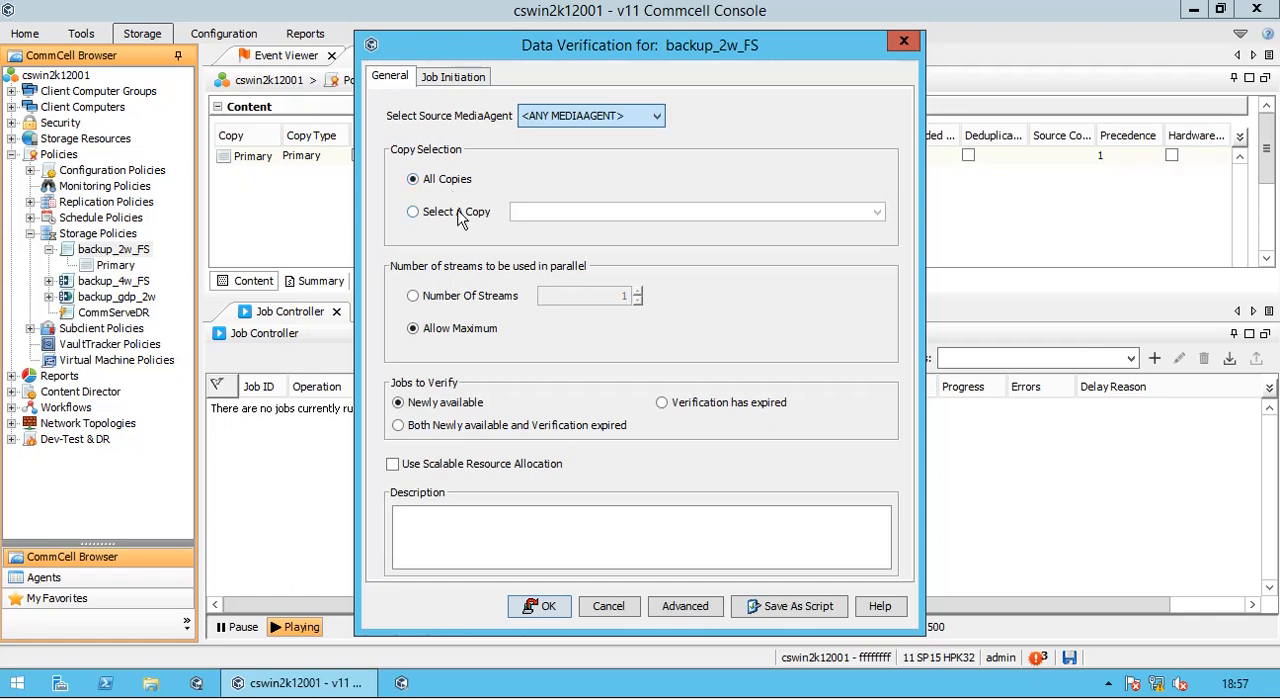
- Restrict the data verification to a single copy and choose the Primary copy
click(470, 218)
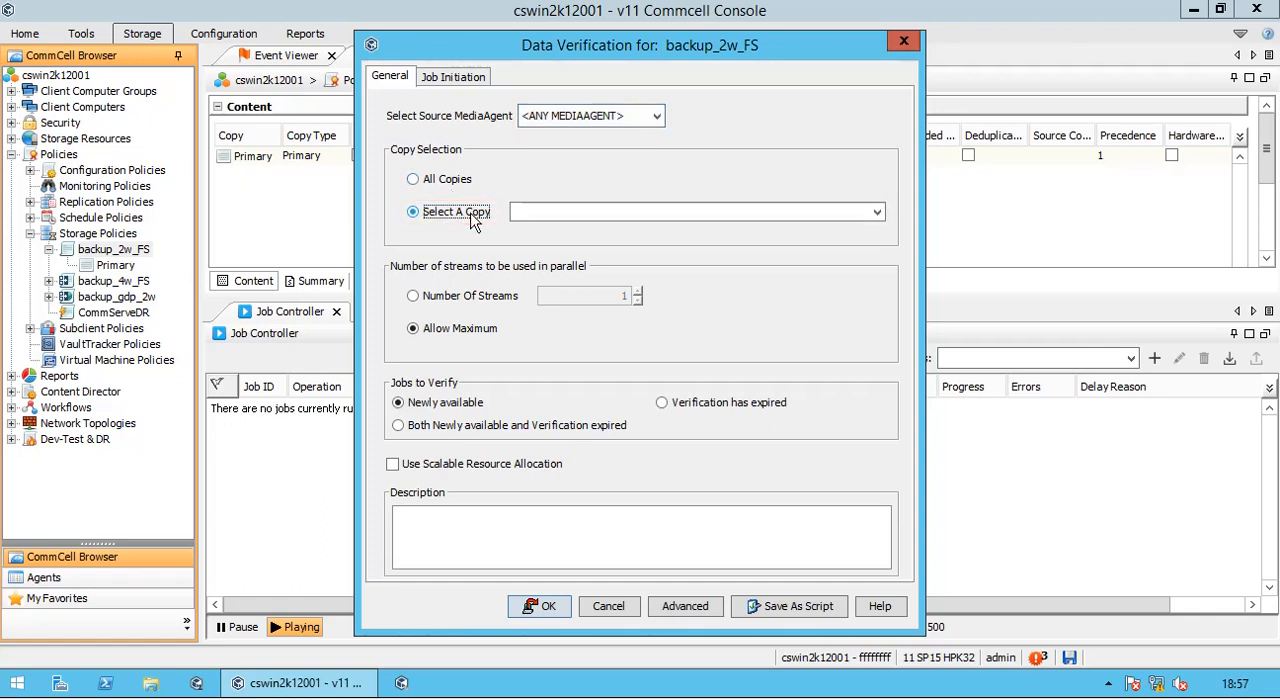
click(593, 211)
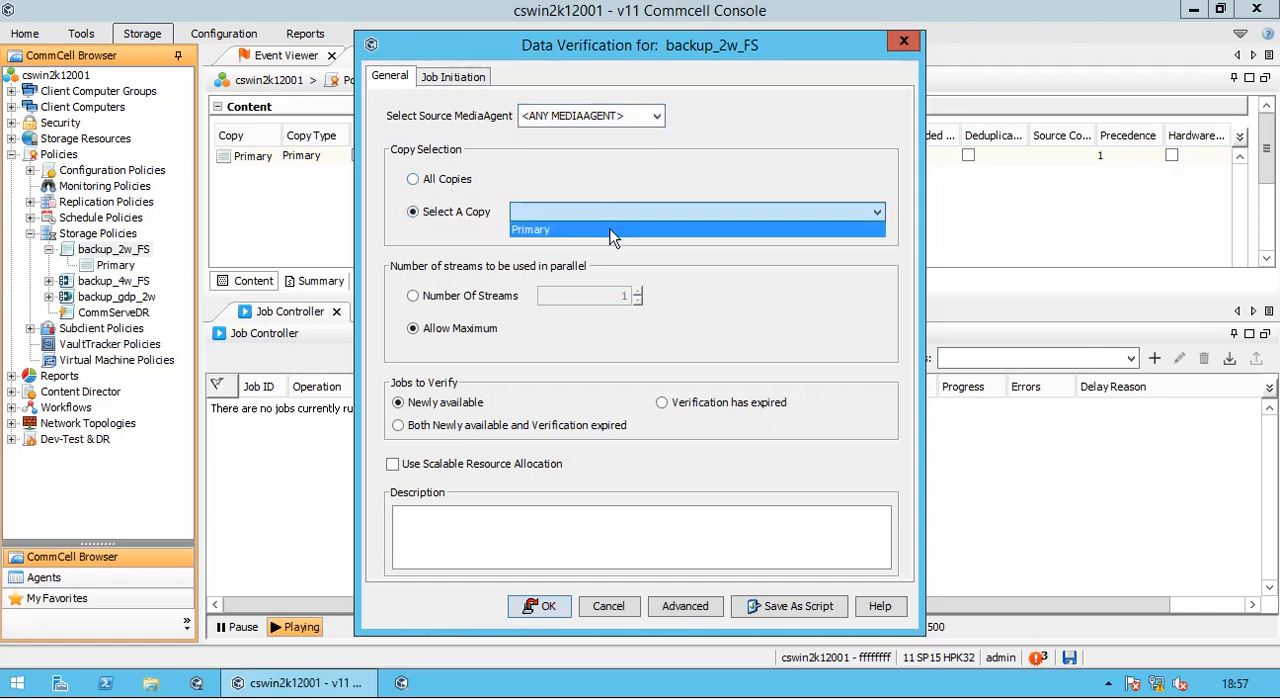
click(613, 232)
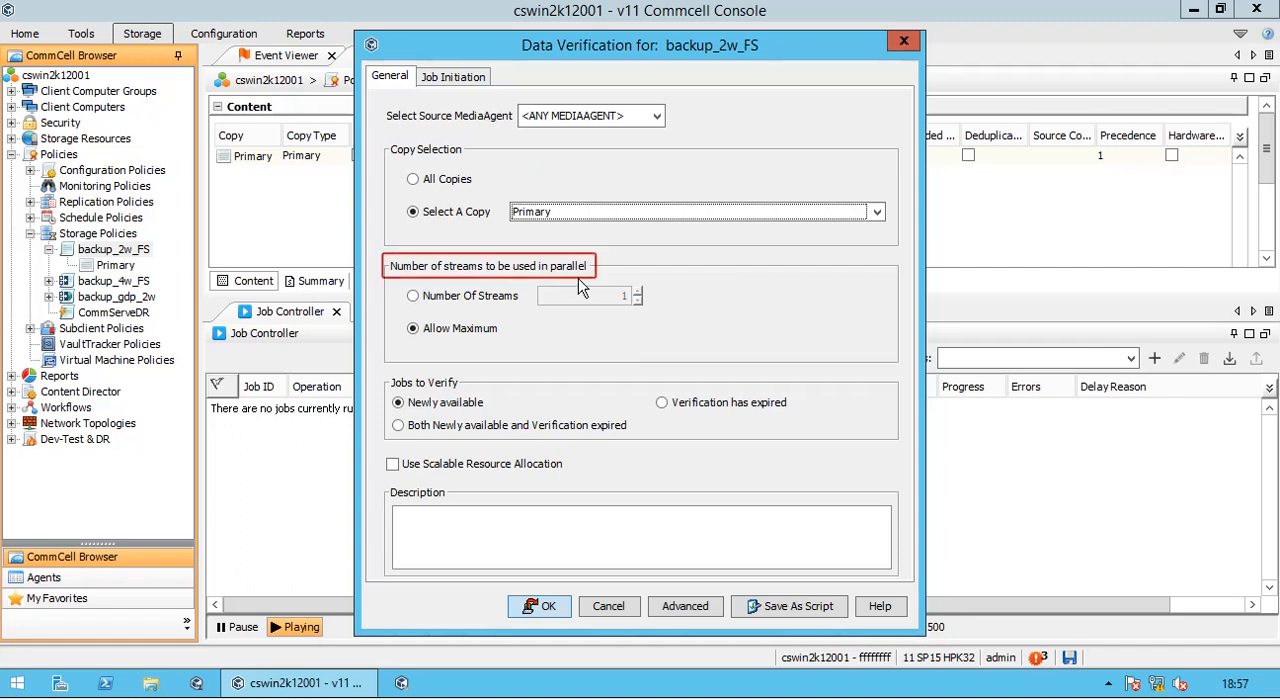
- Limit the parallel streams for data verification to a fixed number and set it to 4
click(510, 299)
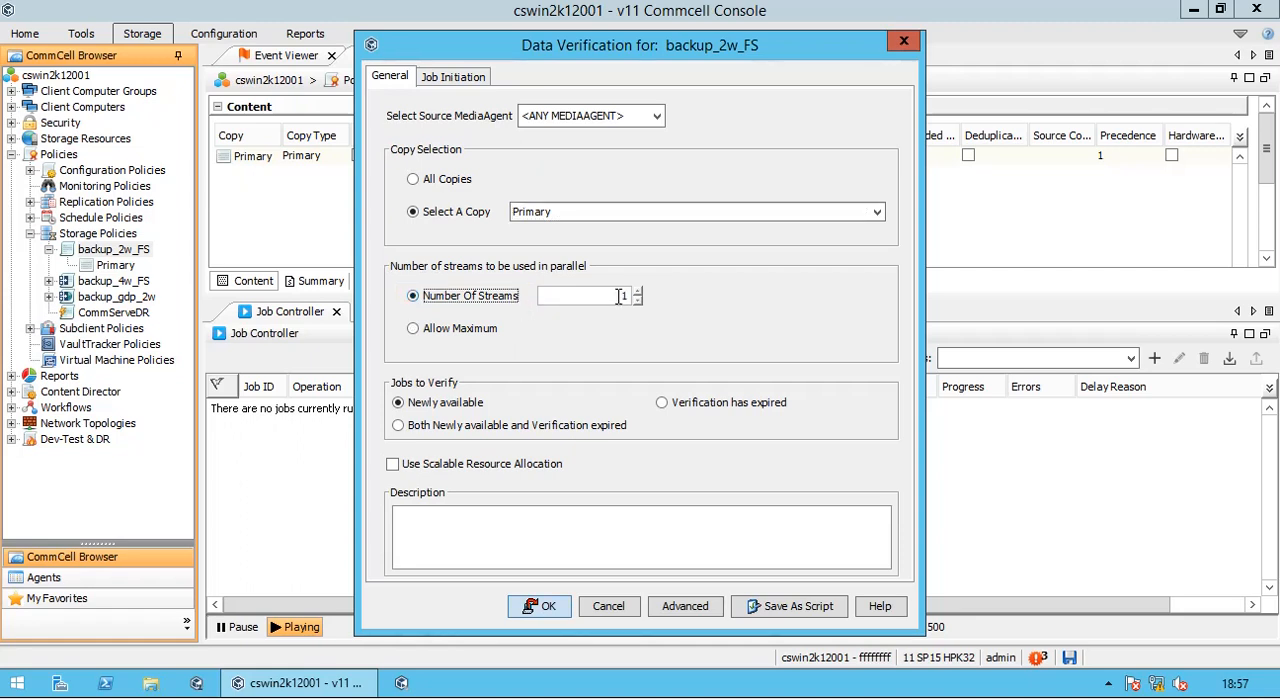
click(620, 296)
click(637, 291)
click(637, 291)
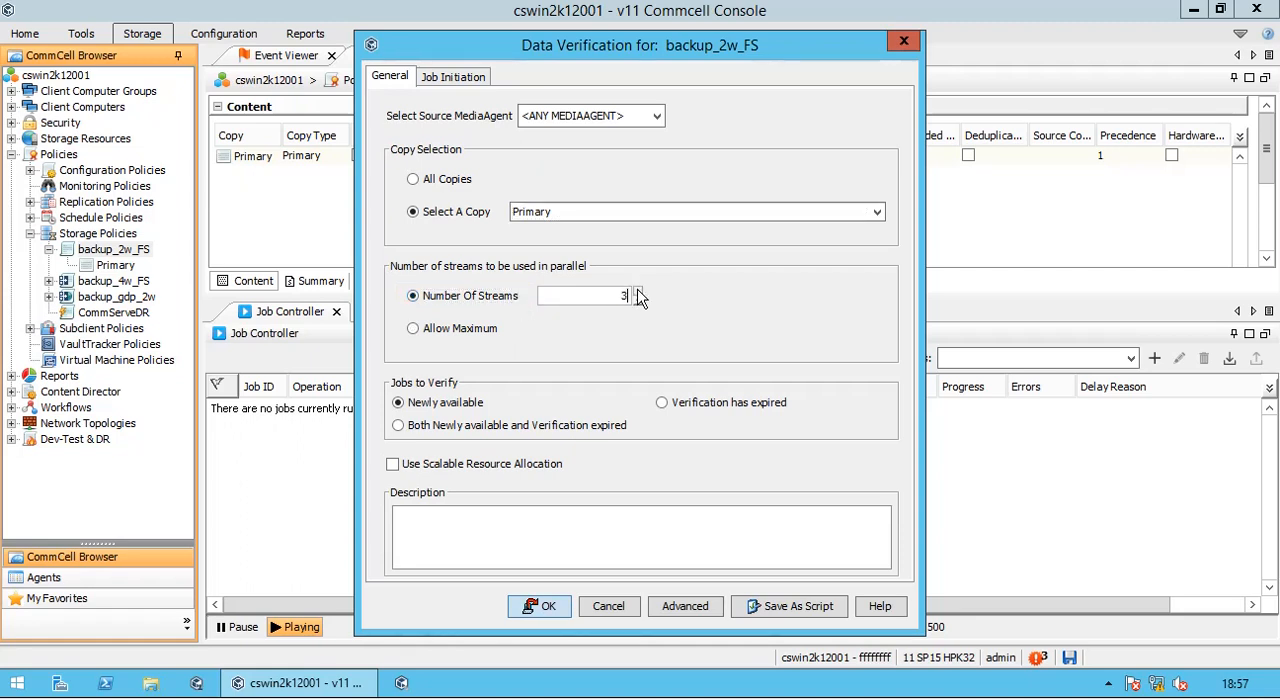
click(637, 291)
- Set the jobs to verify to both newly available and verification expired, and enable Use Scalable Resource Allocation
click(779, 412)
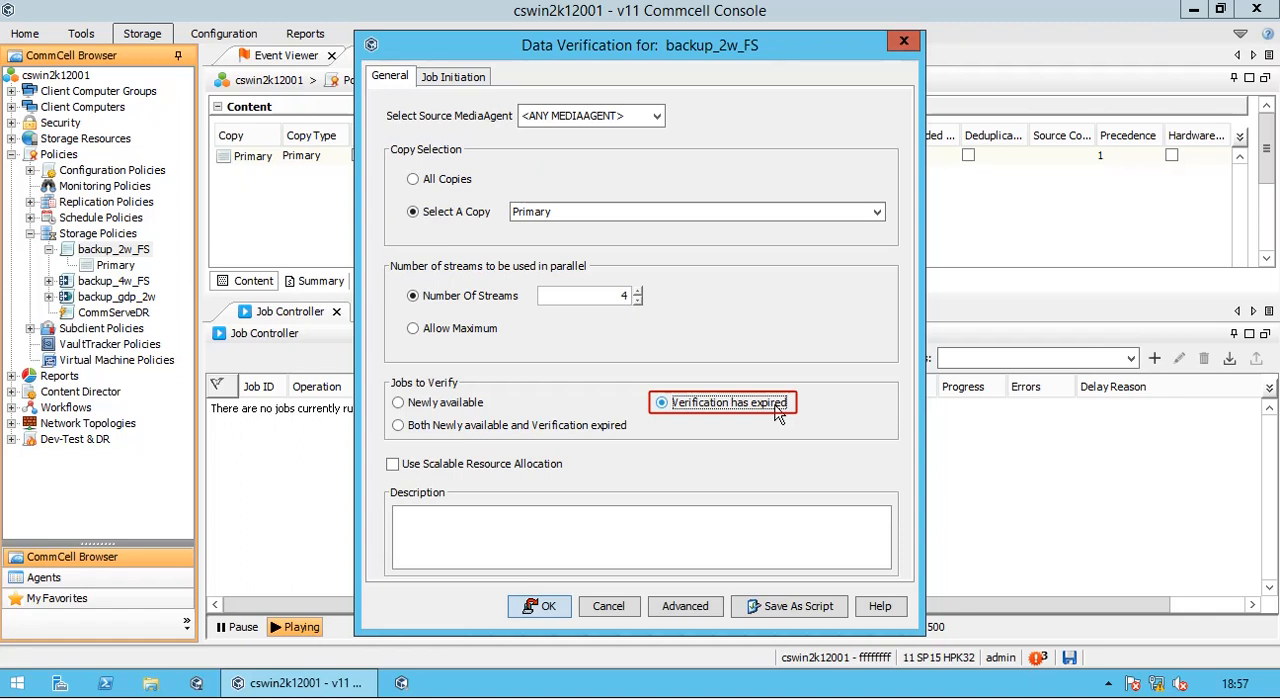
click(597, 428)
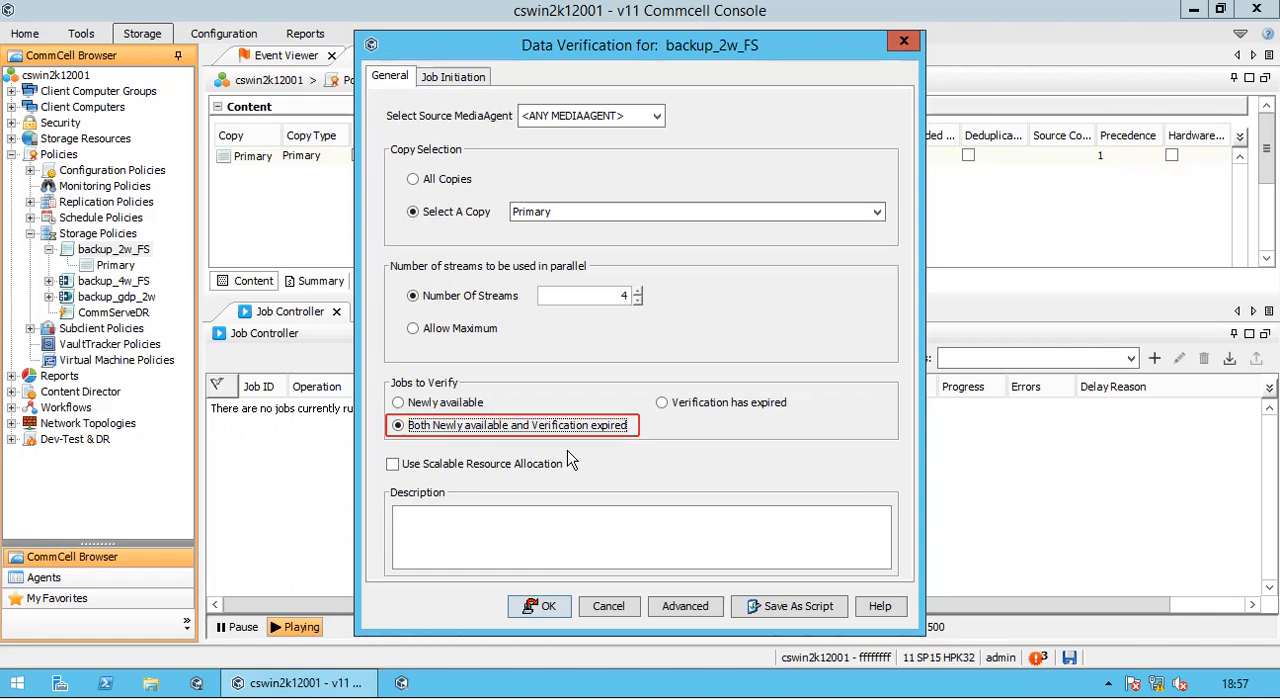
click(556, 474)
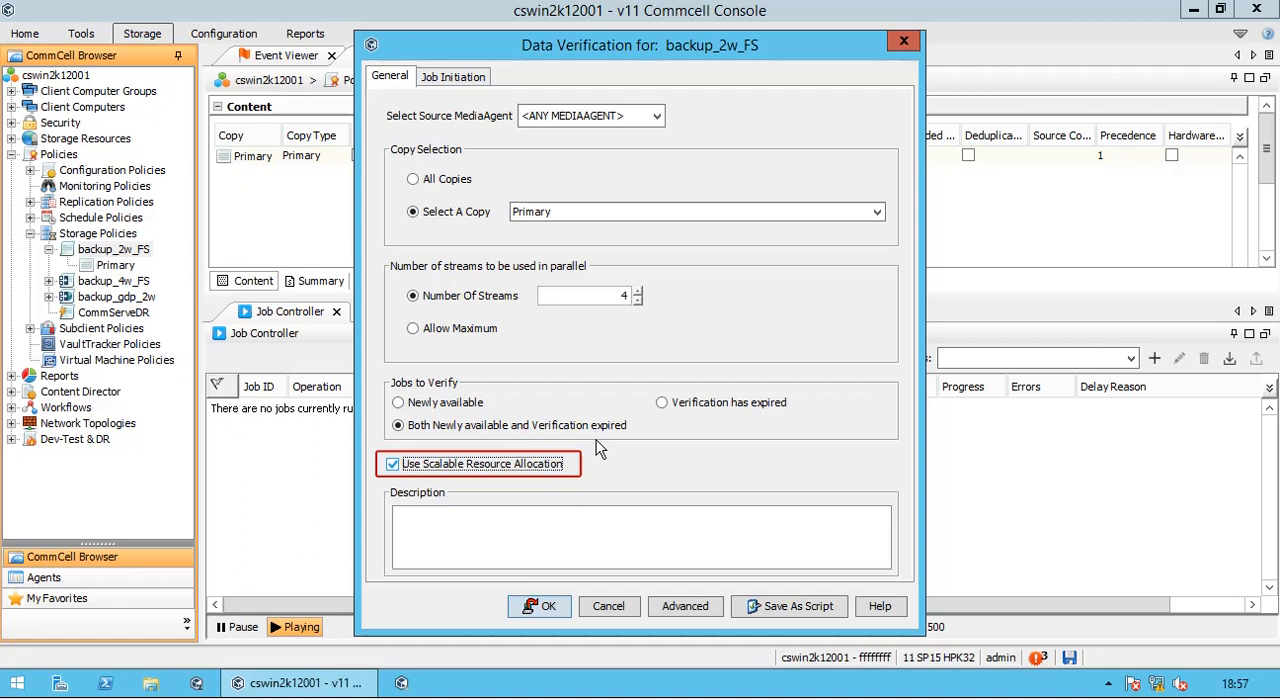
- Review the job initiation and the advanced media and alert options for data verification, and cancel both the advanced and data verification options
click(468, 79)
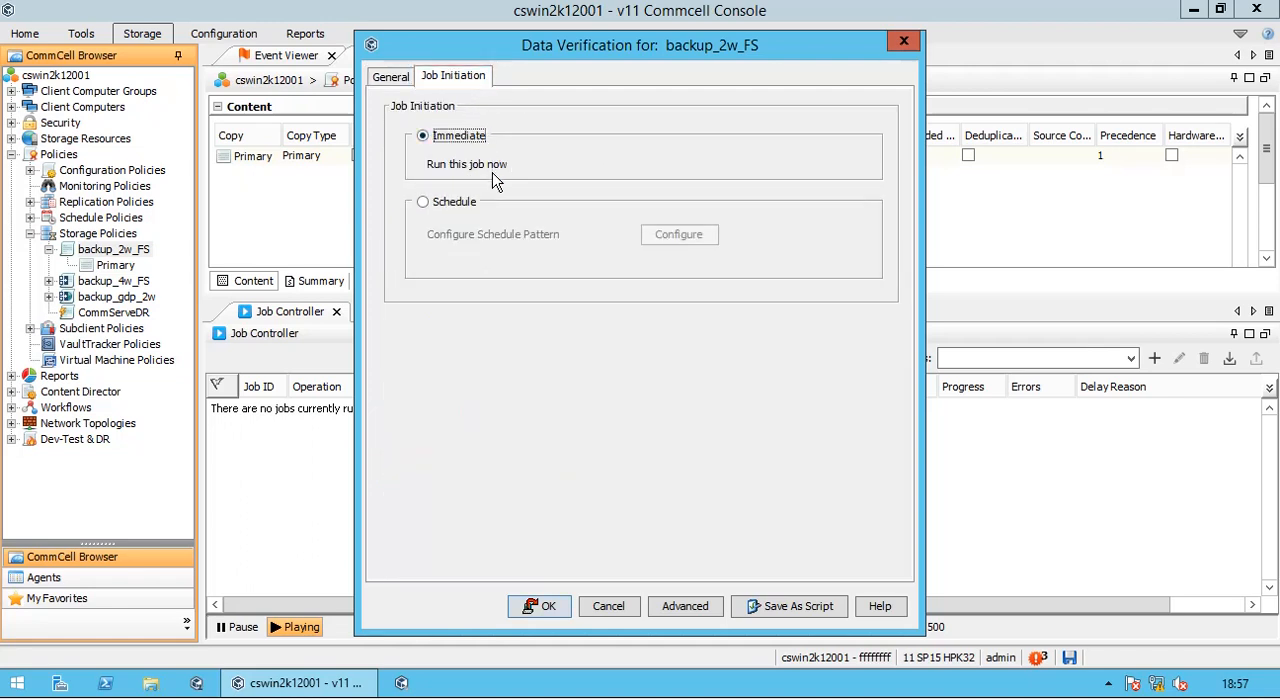
click(405, 86)
click(699, 614)
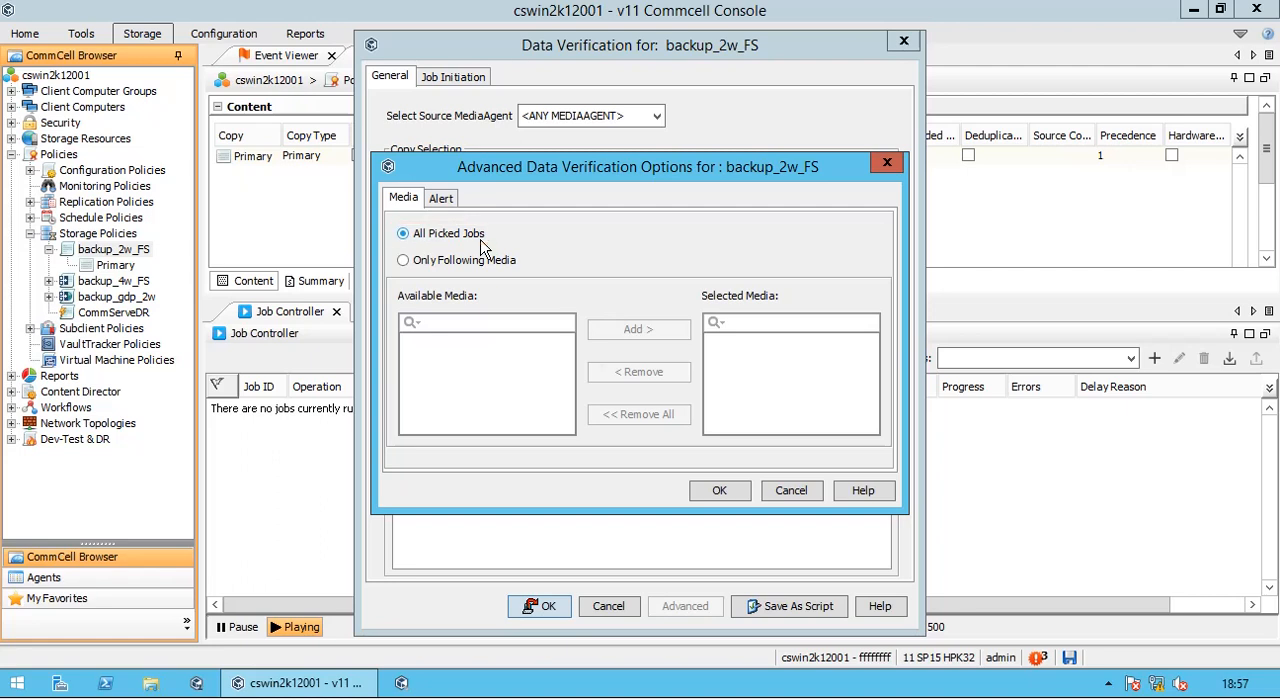
click(507, 268)
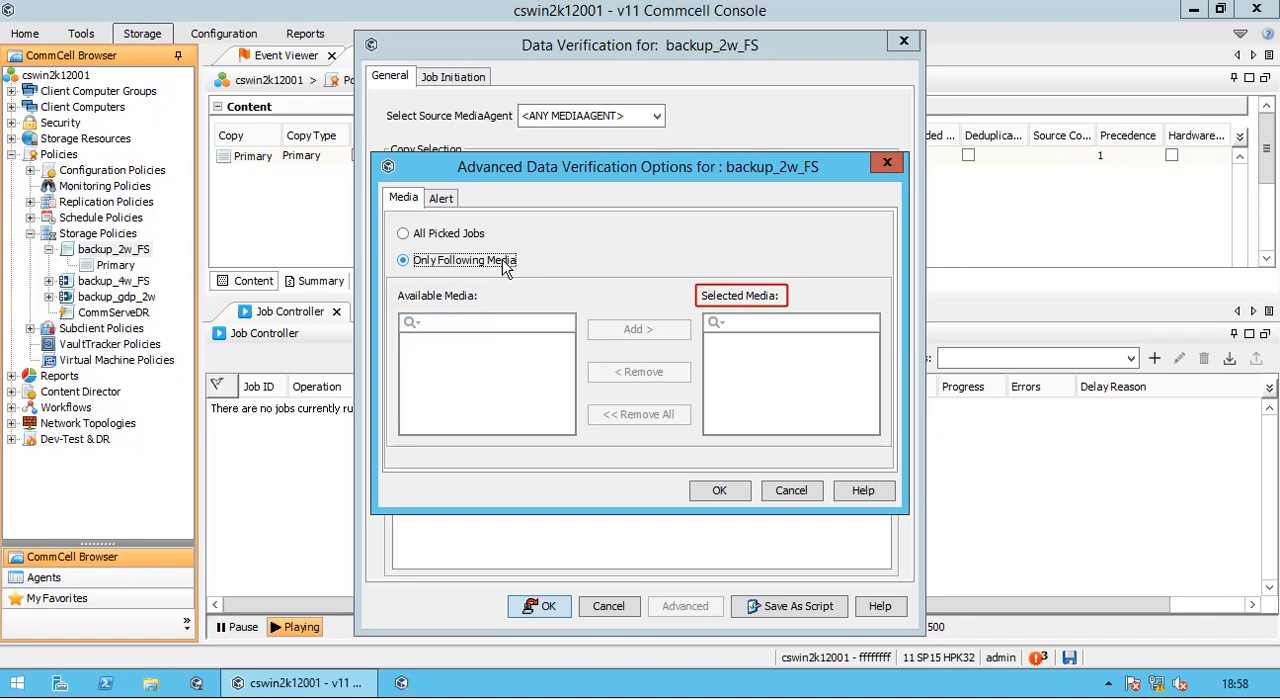
click(463, 235)
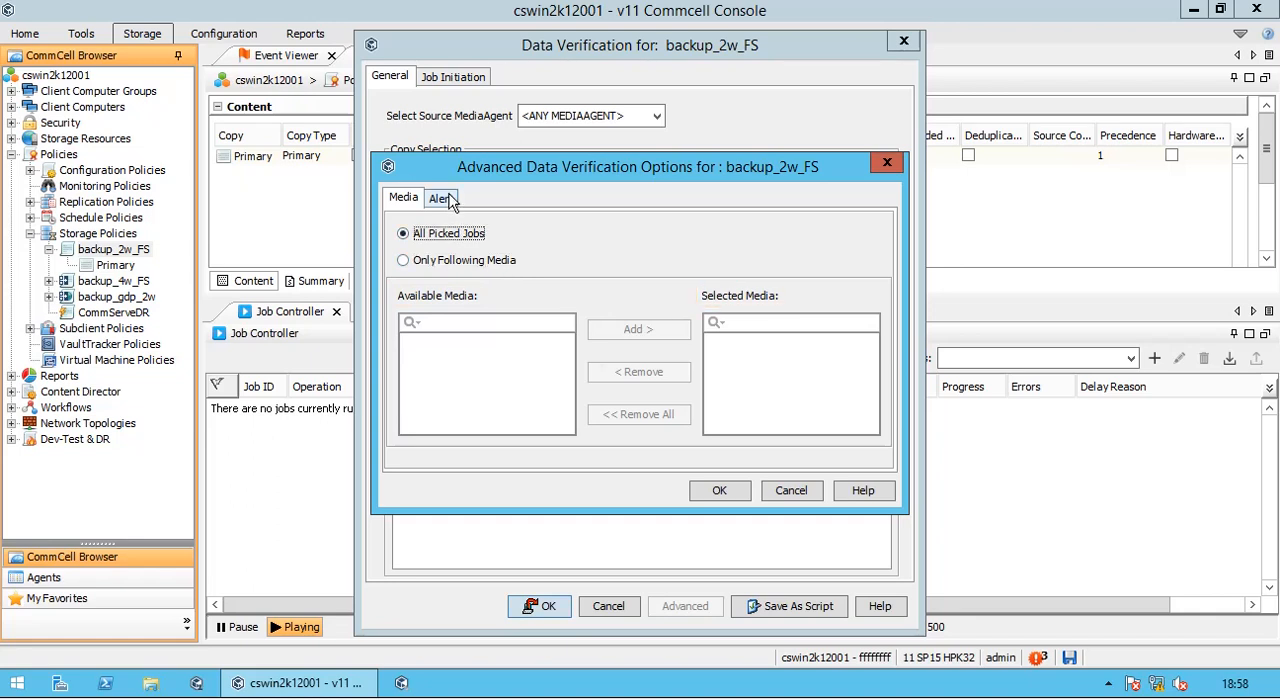
click(449, 200)
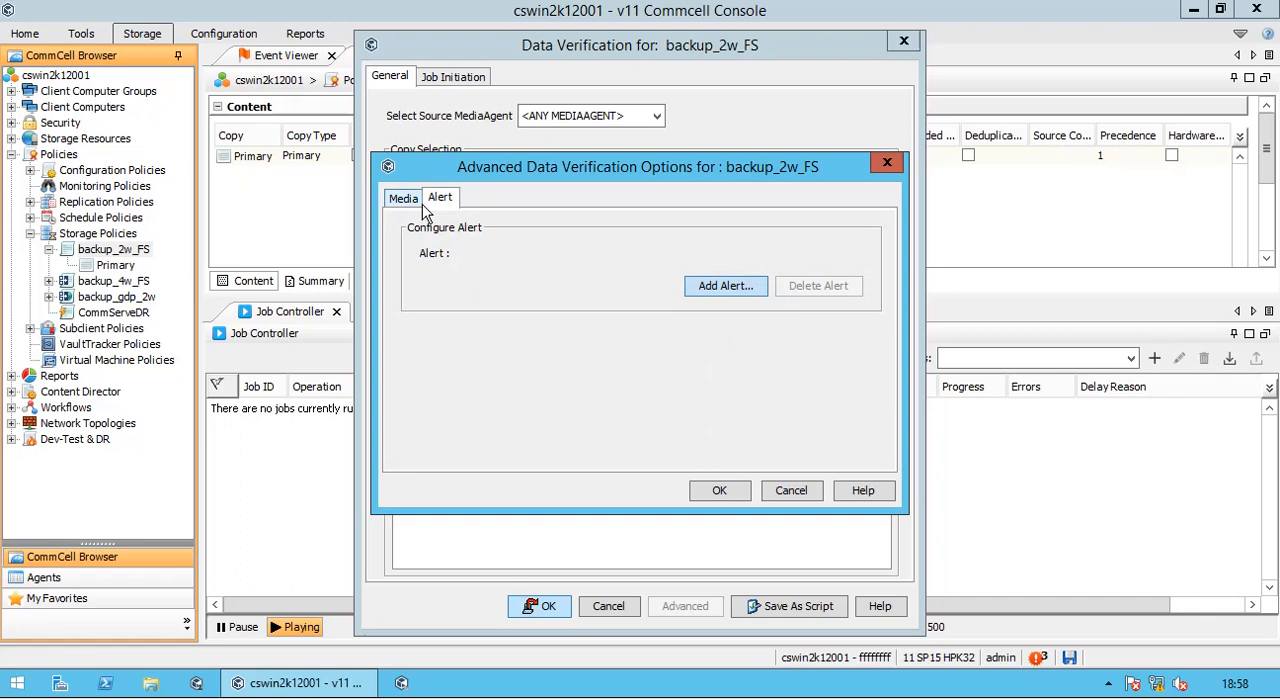
click(791, 490)
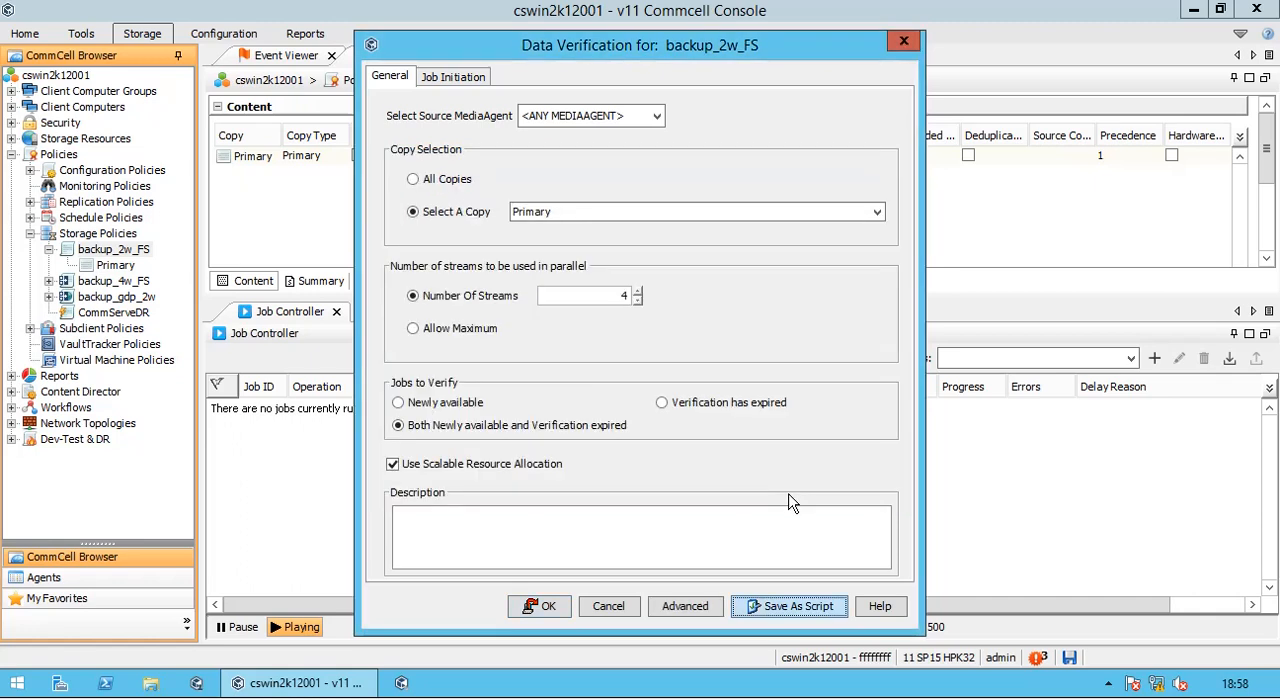
click(626, 610)
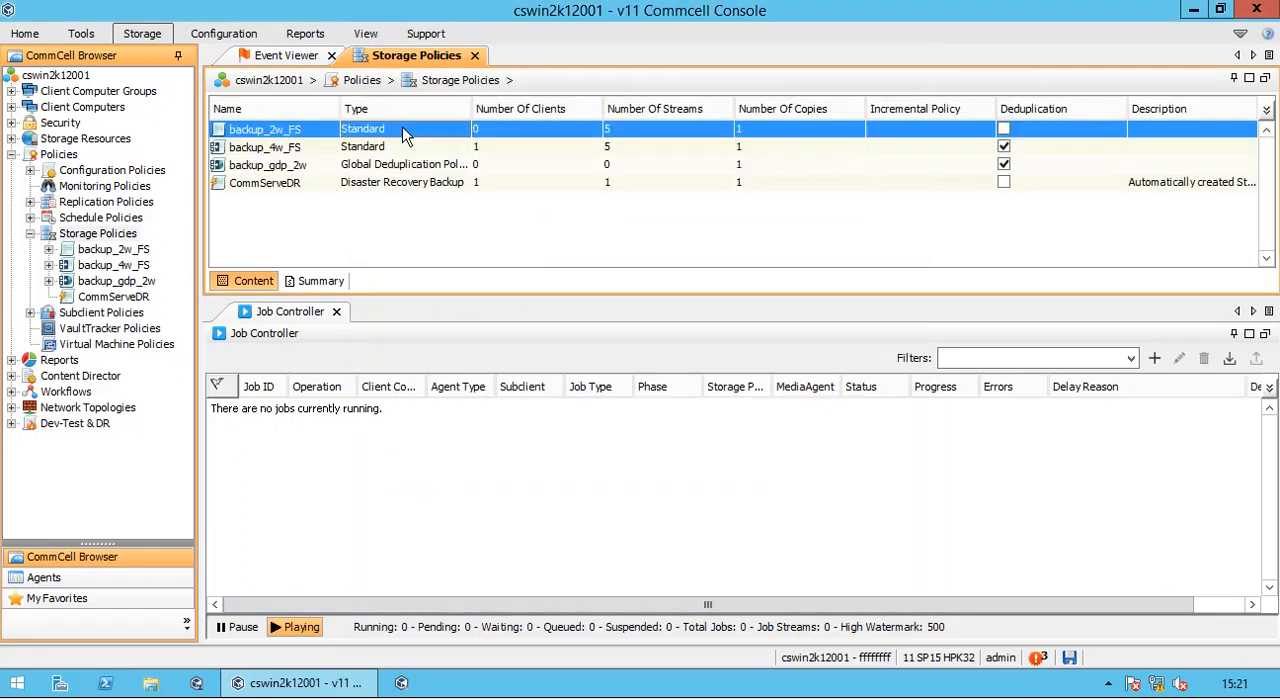
- Clone the backup_2w_FS storage policy under the name backup_1w_fs
right_click(405, 137)
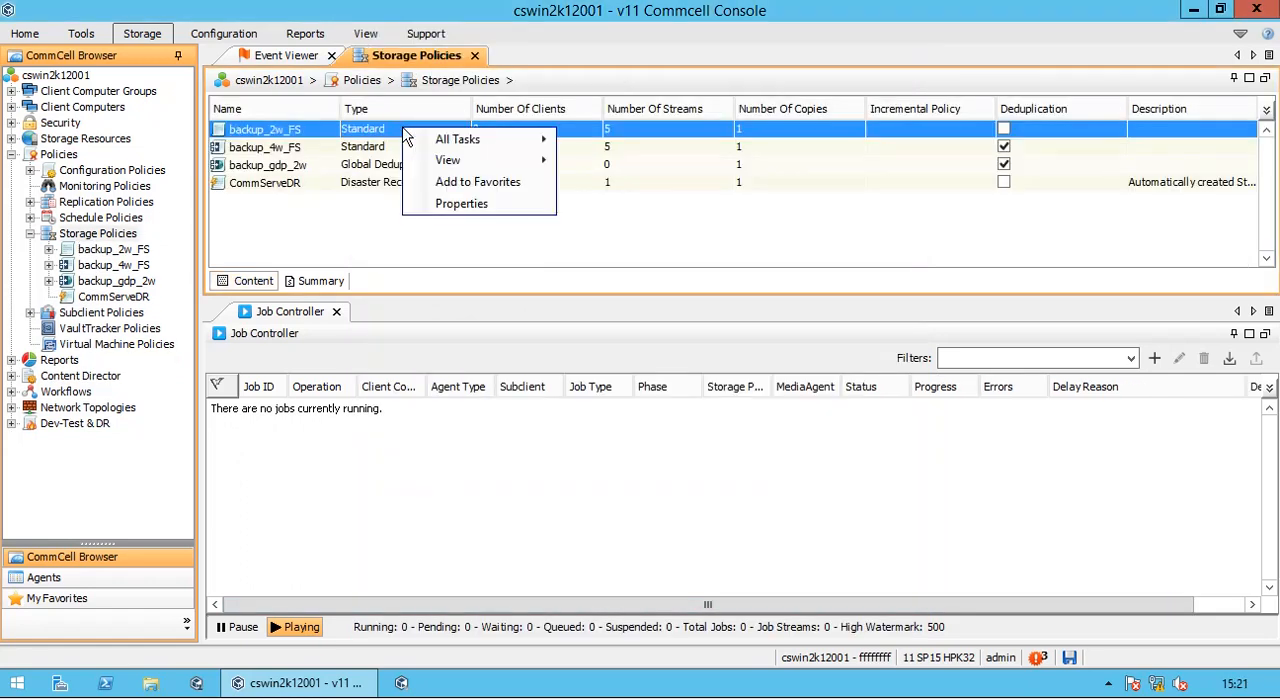
mouse_move(466, 140)
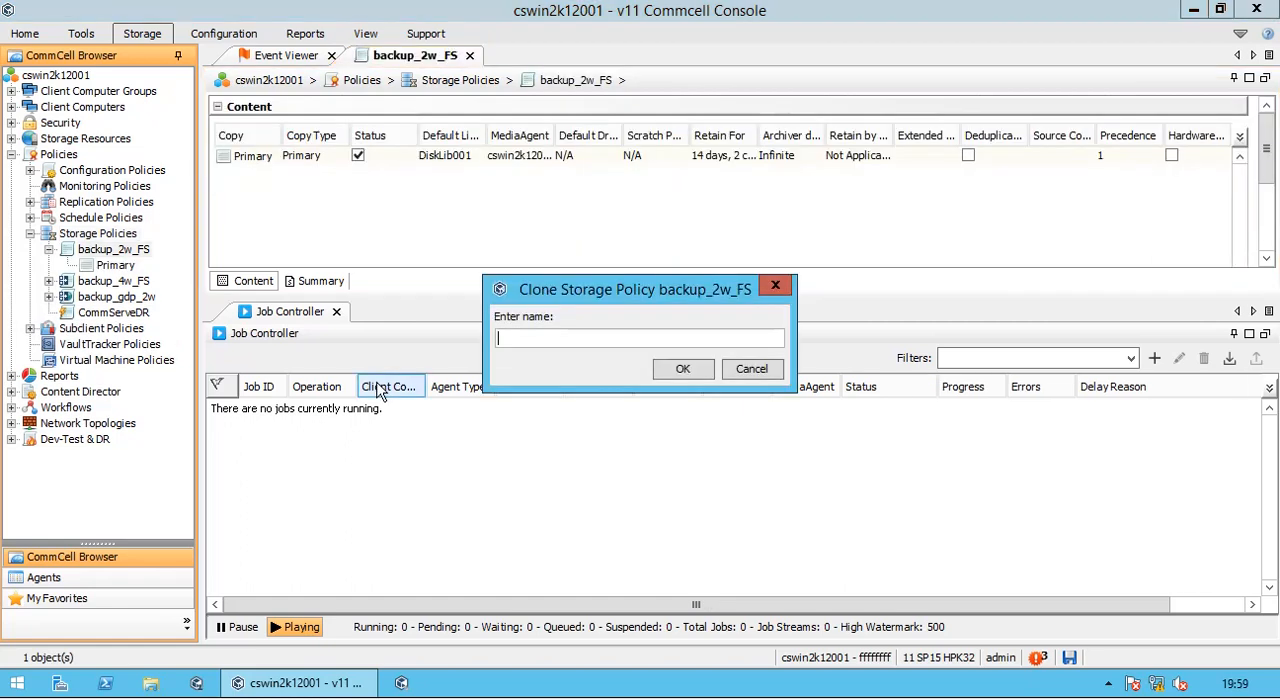
text(backup_1w)
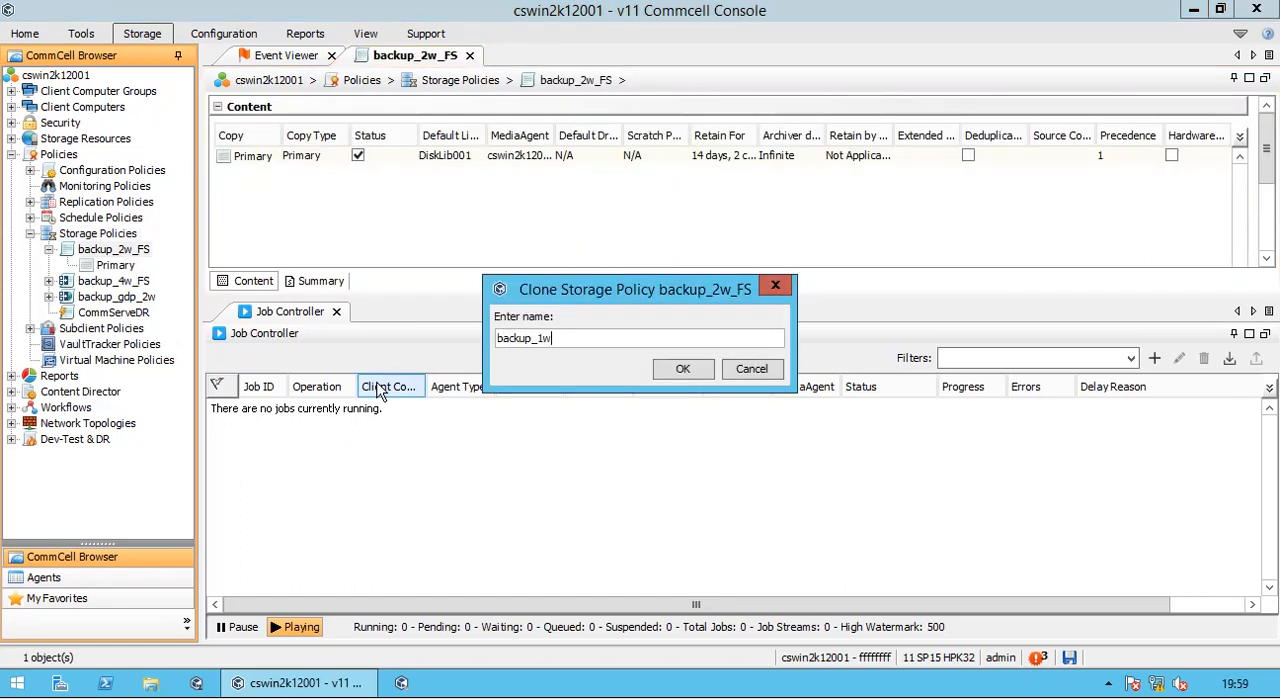
text(_fs)
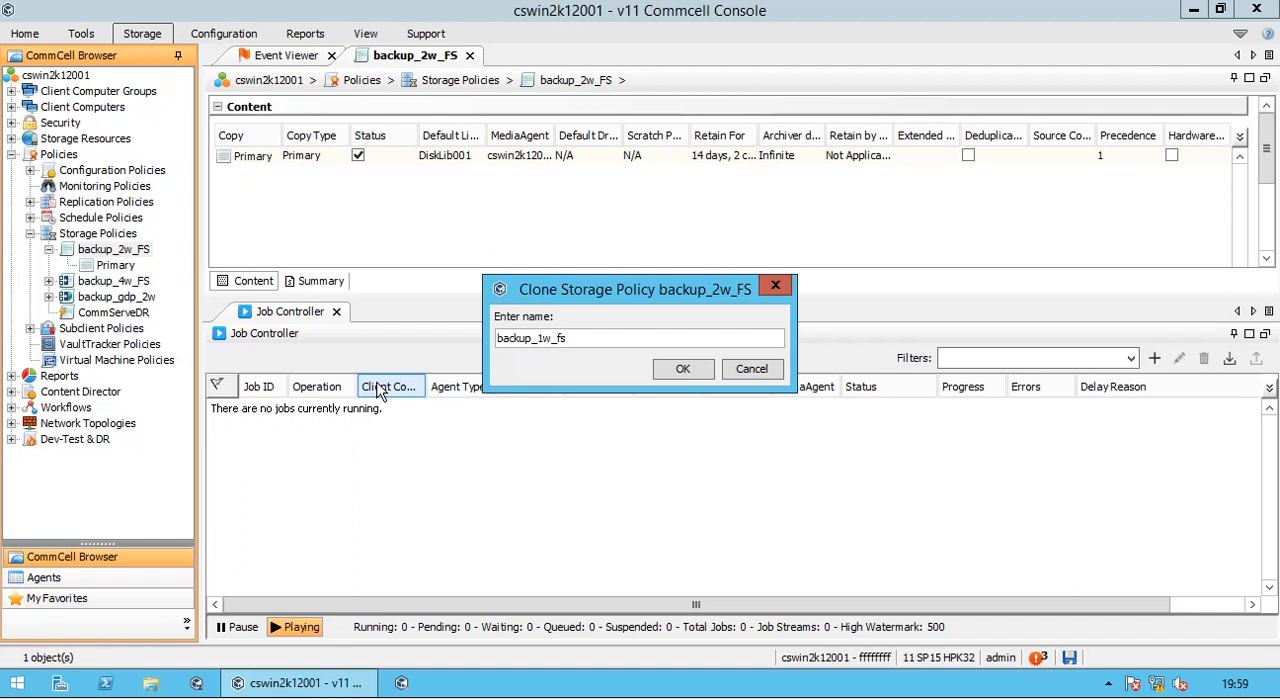
click(681, 369)
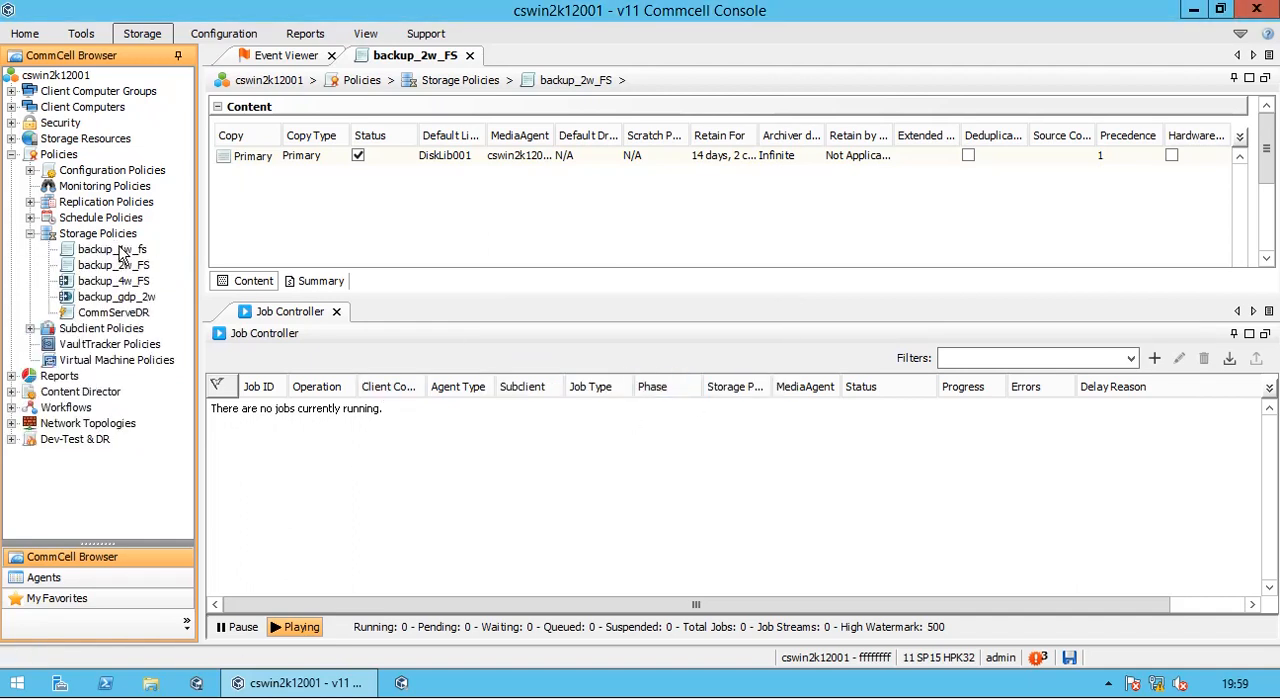
- Find backup_1w_fs in the list of storage policies and show its copies
click(122, 238)
click(316, 134)
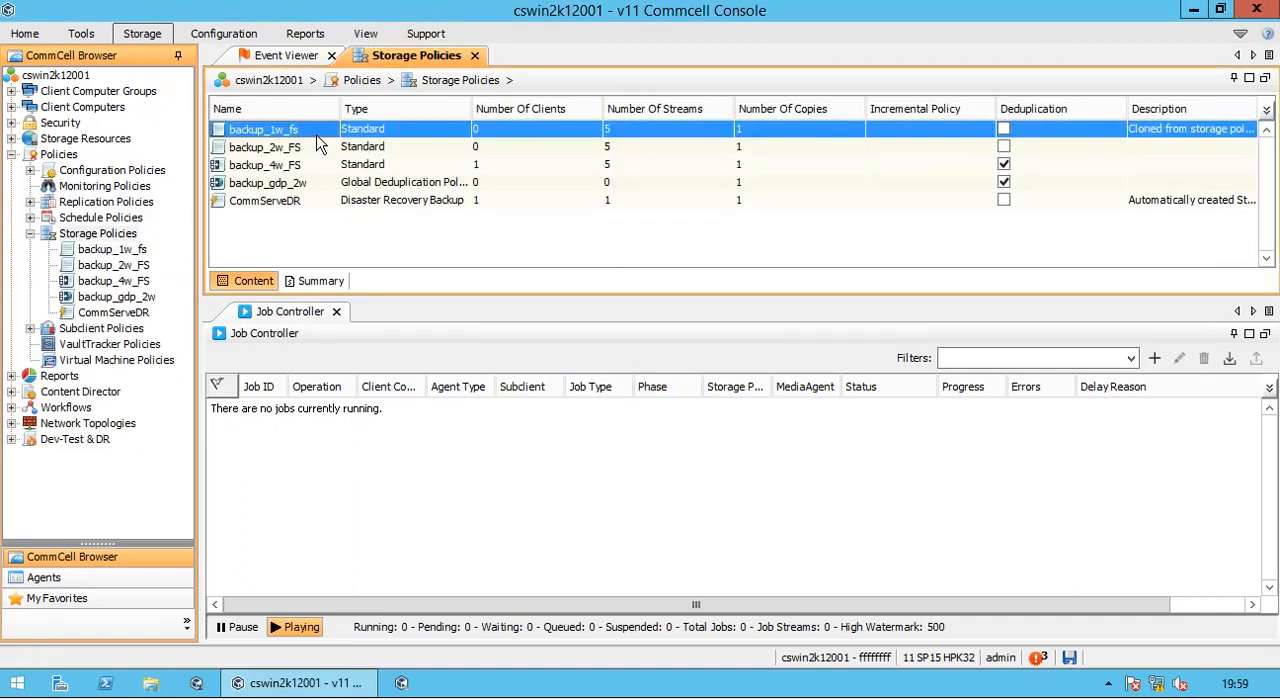
click(135, 251)
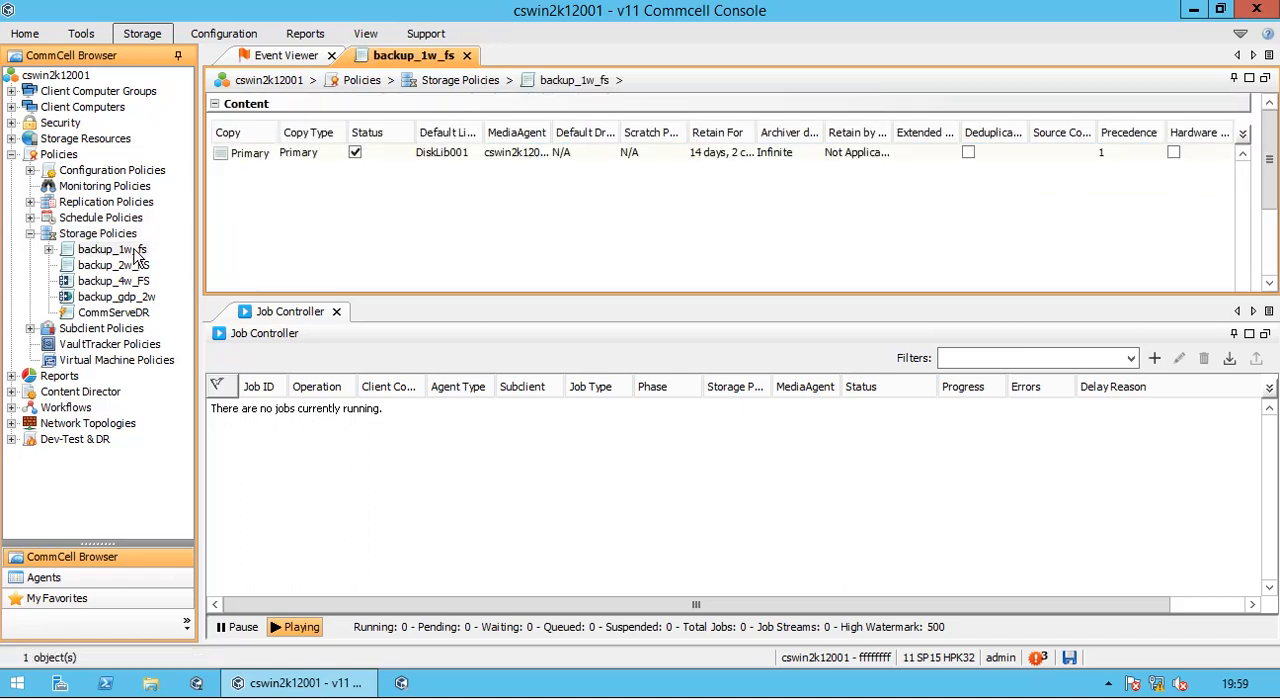
- Check the description and associated subclients in the properties of backup_1w_fs, and cancel the properties
right_click(137, 248)
click(199, 325)
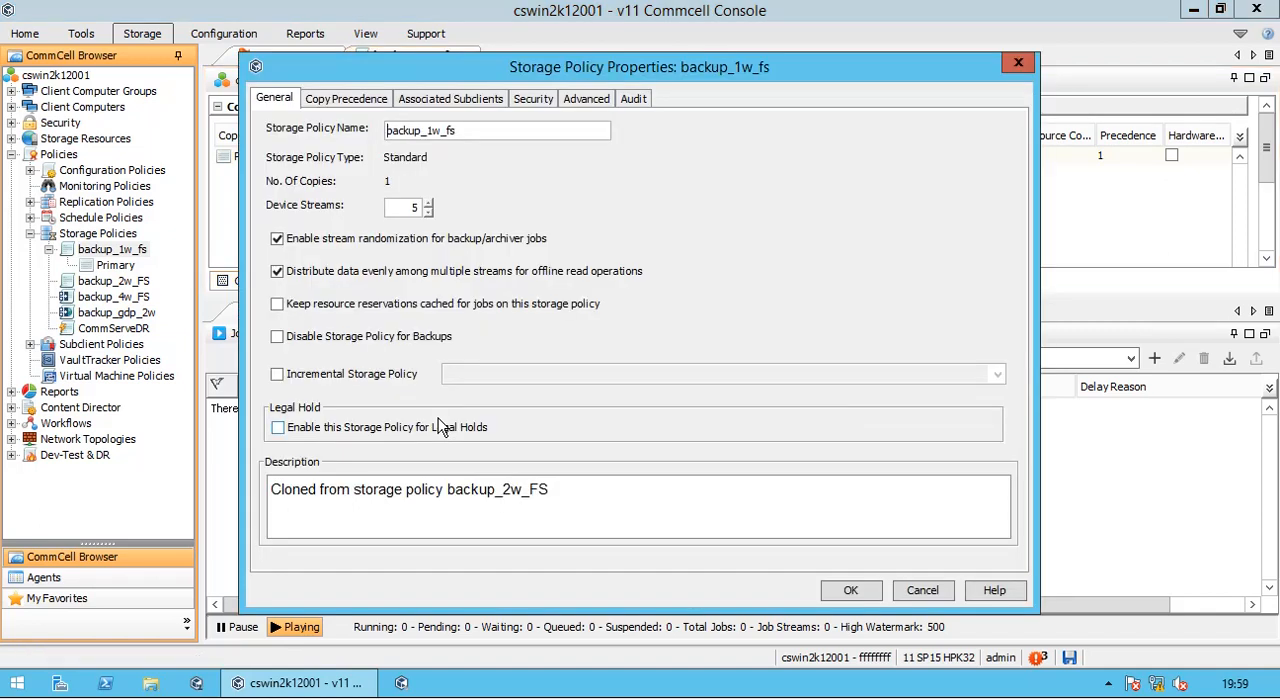
drag(574, 497, 277, 497)
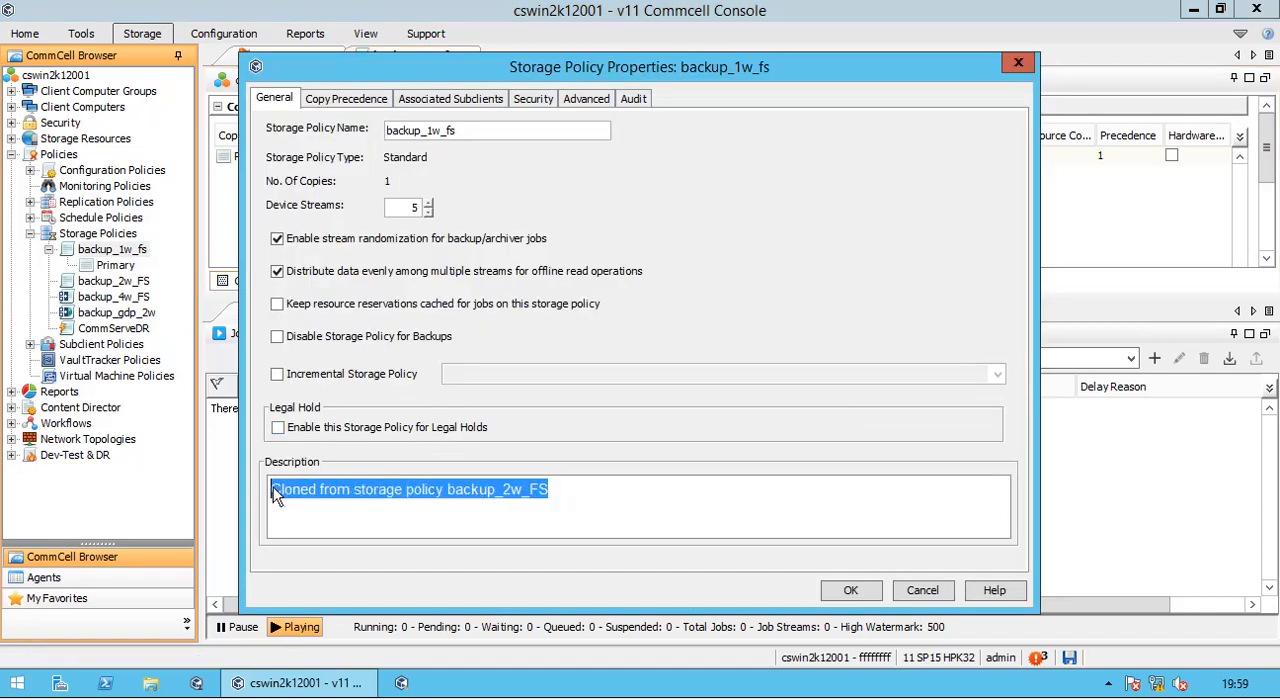
click(453, 100)
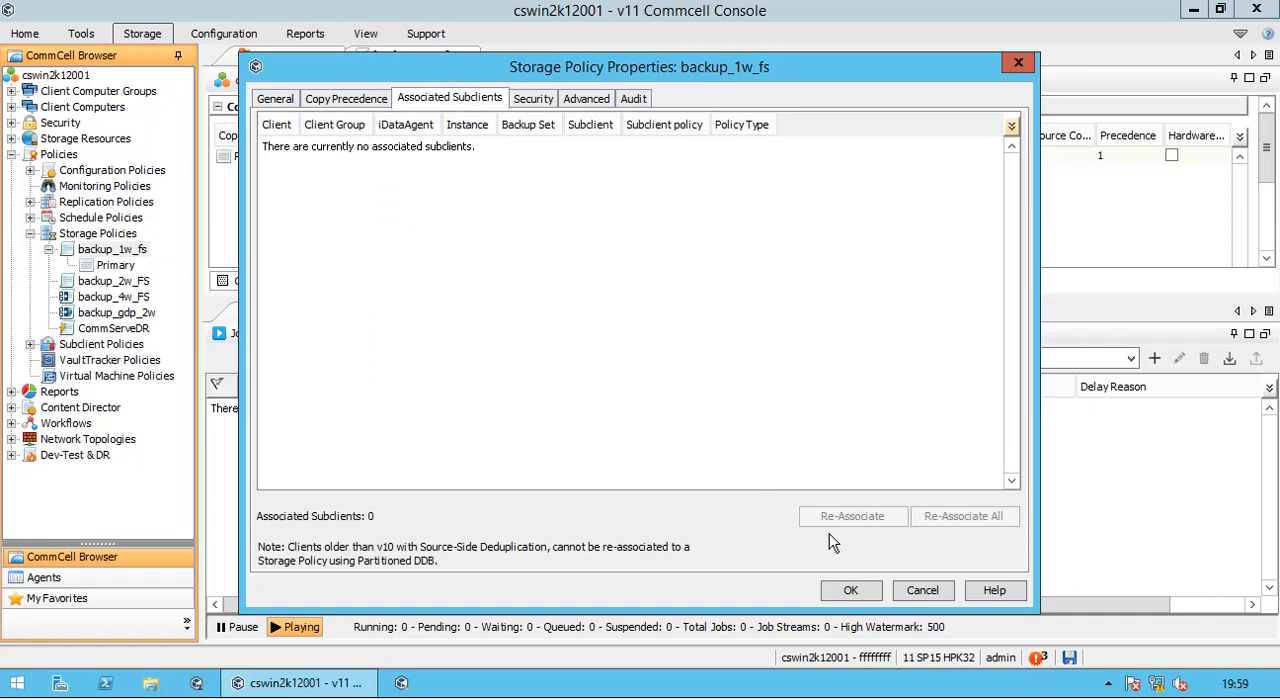
click(921, 590)
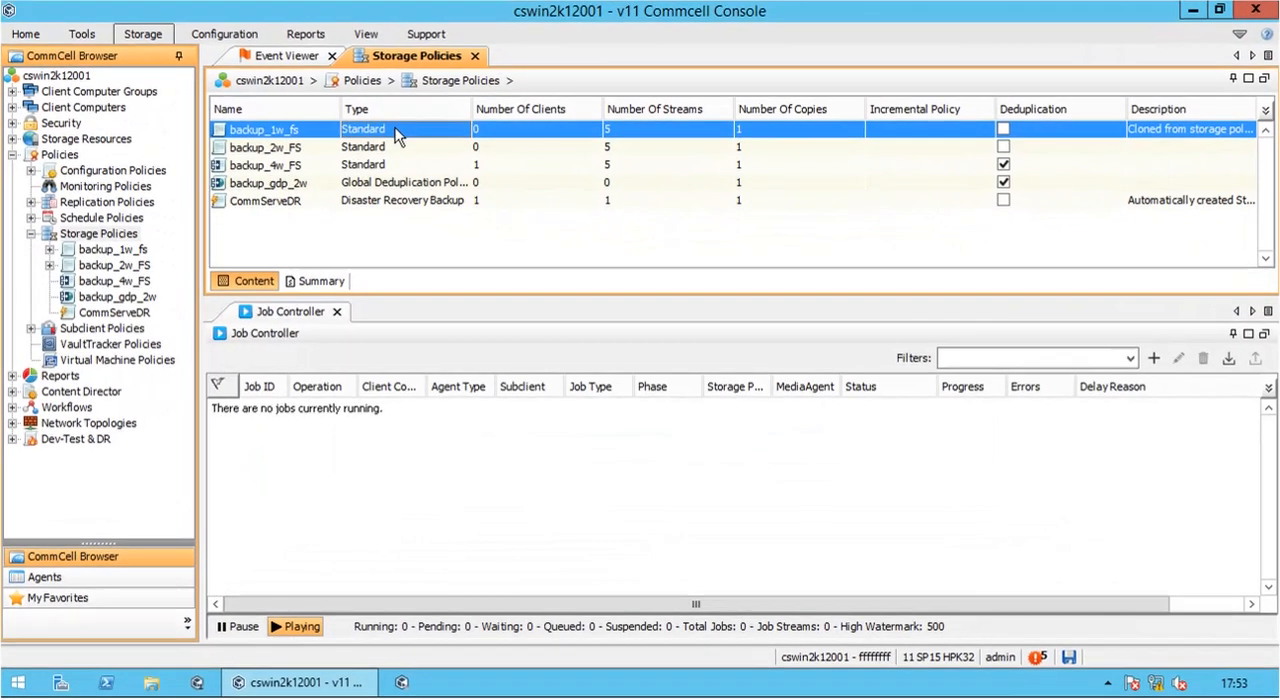
- Delete the backup_1w_fs storage policy, confirming with the text "erase and reuse media"
right_click(396, 131)
mouse_move(450, 143)
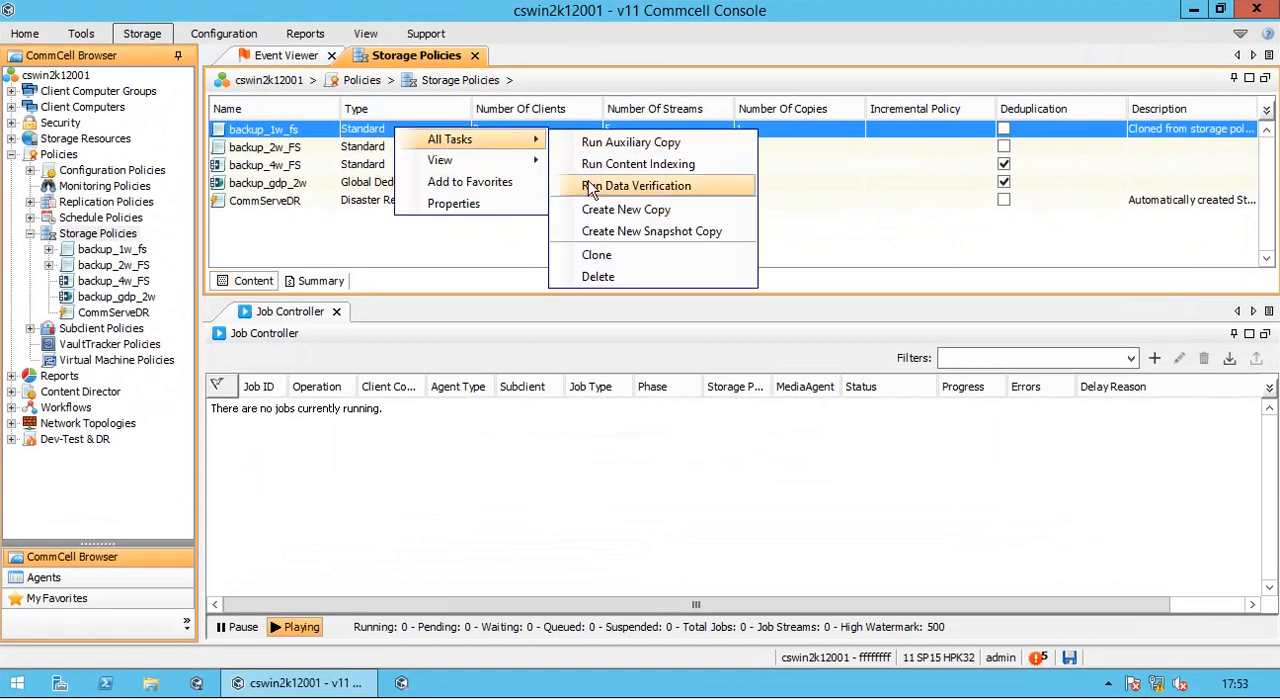
click(600, 279)
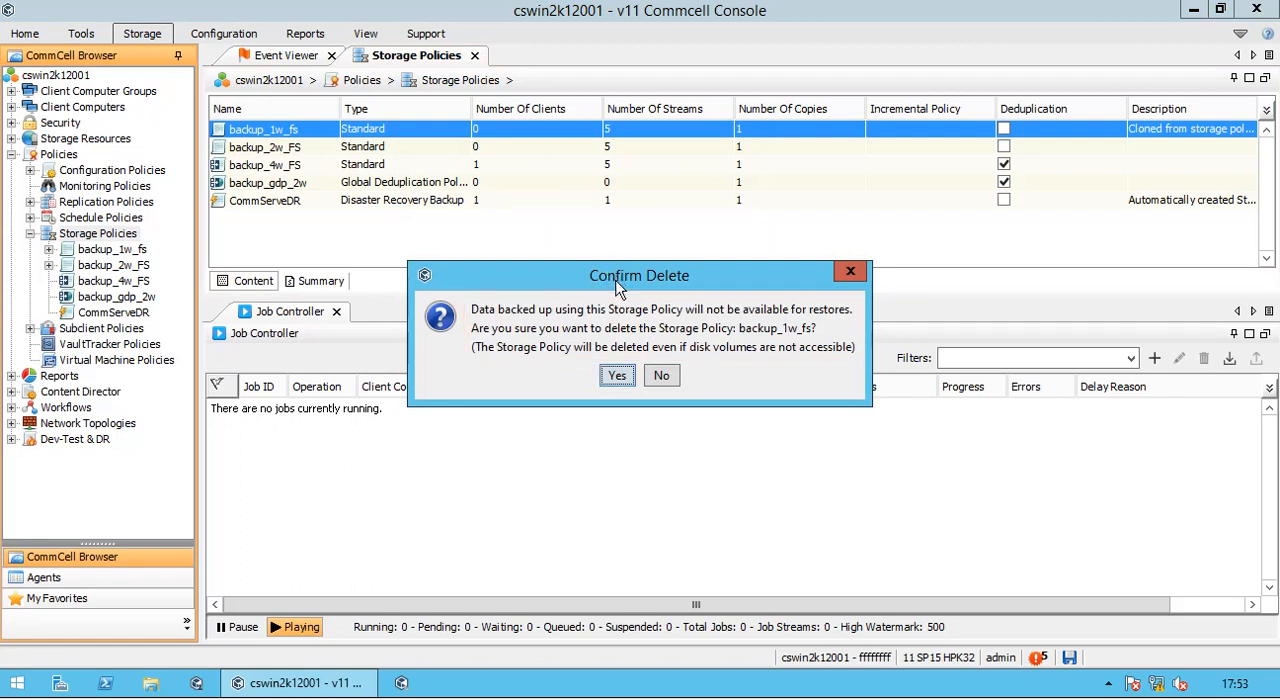
click(617, 378)
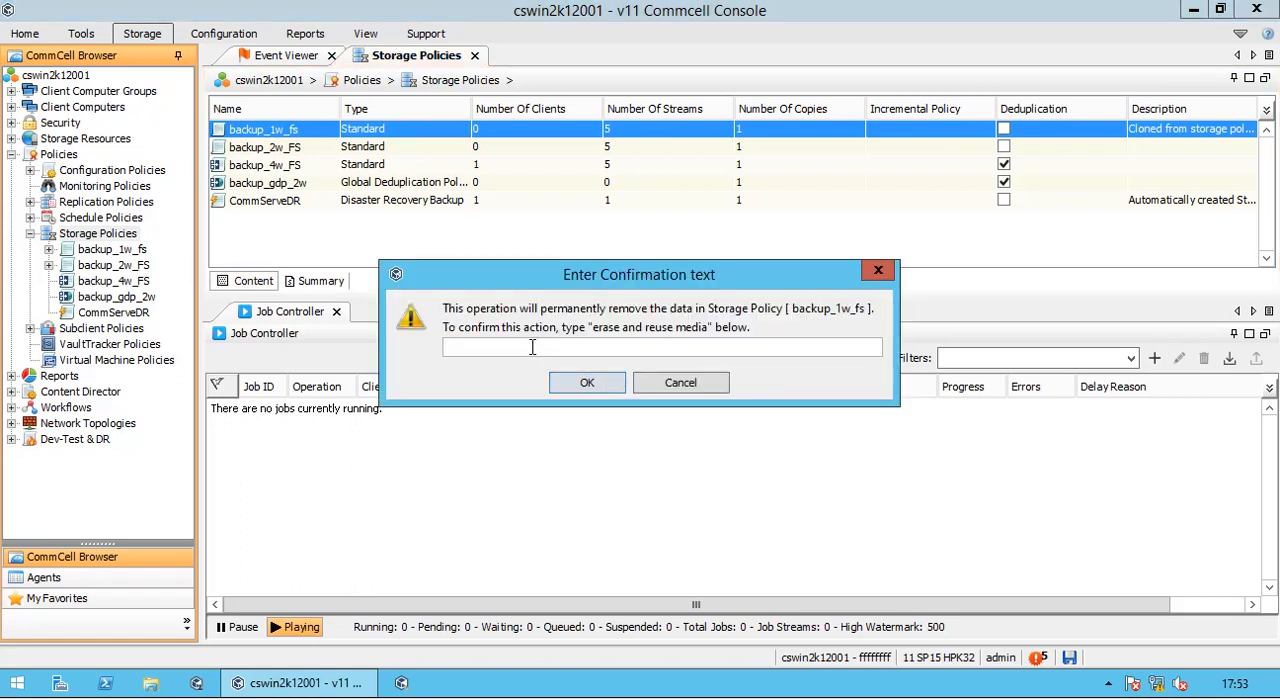
text(ase and)
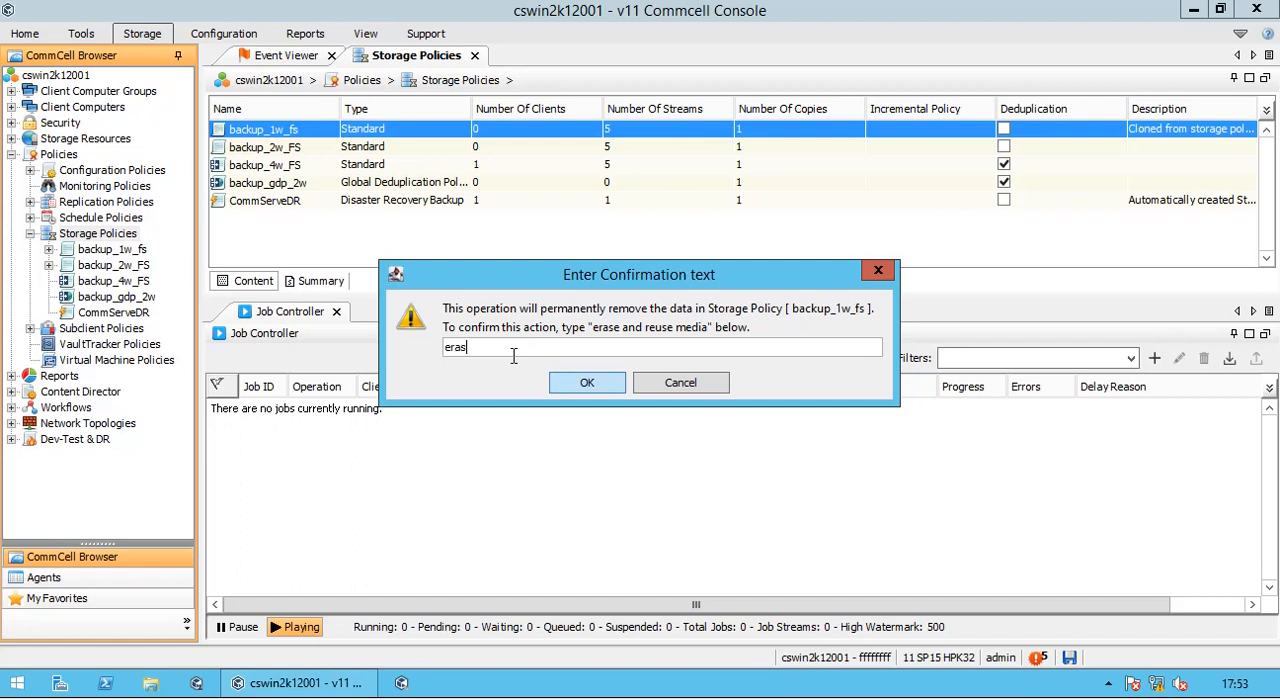
text( reuse media)
key(Return)
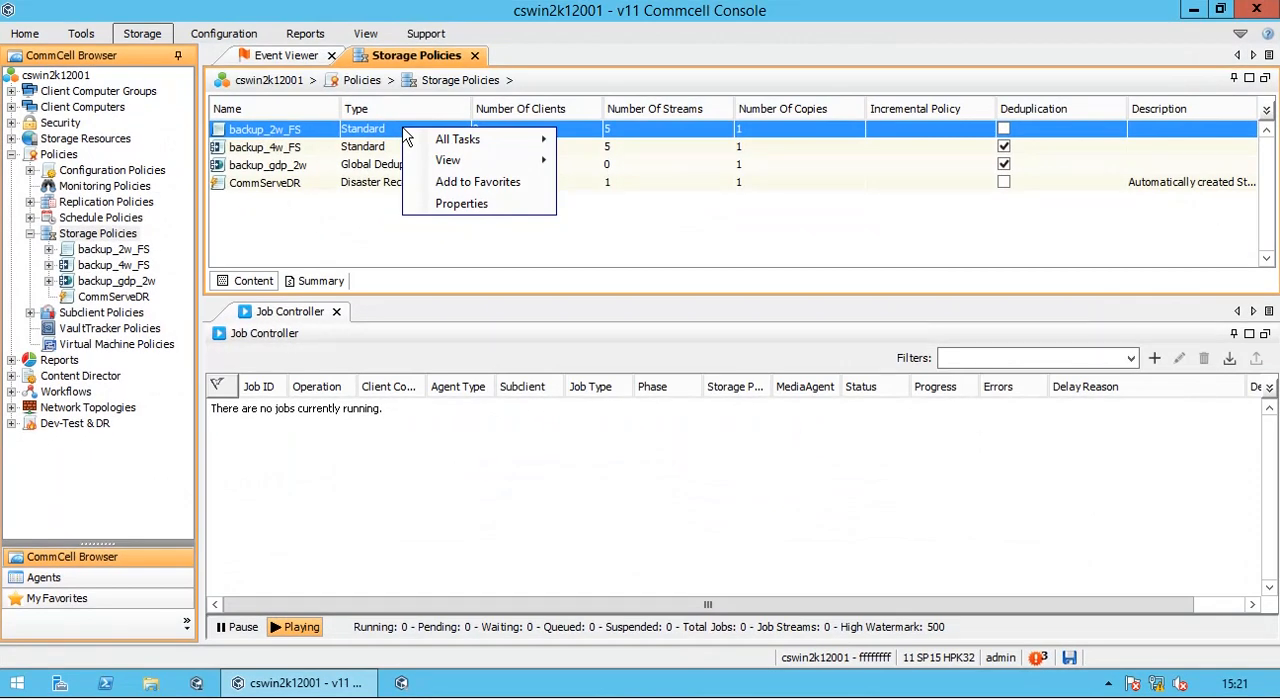
- Open the Media for Refresh and Media Not Copied views of the backup_2w_FS storage policy
mouse_move(490, 170)
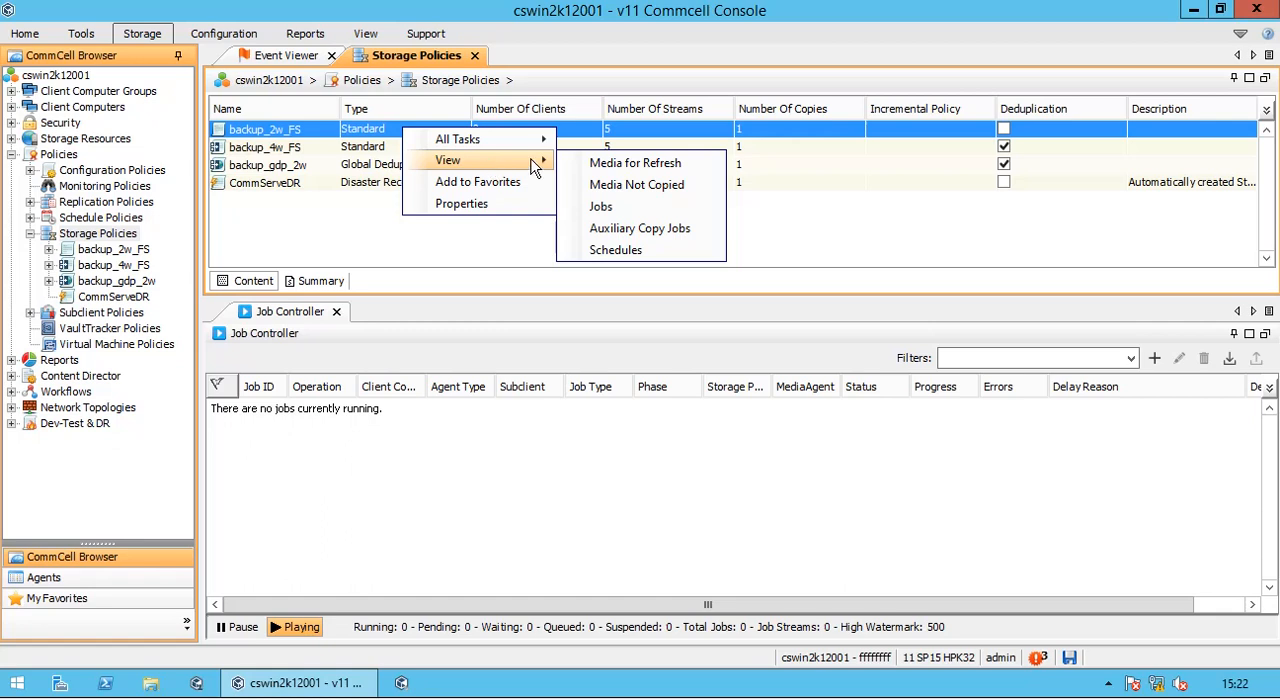
click(716, 165)
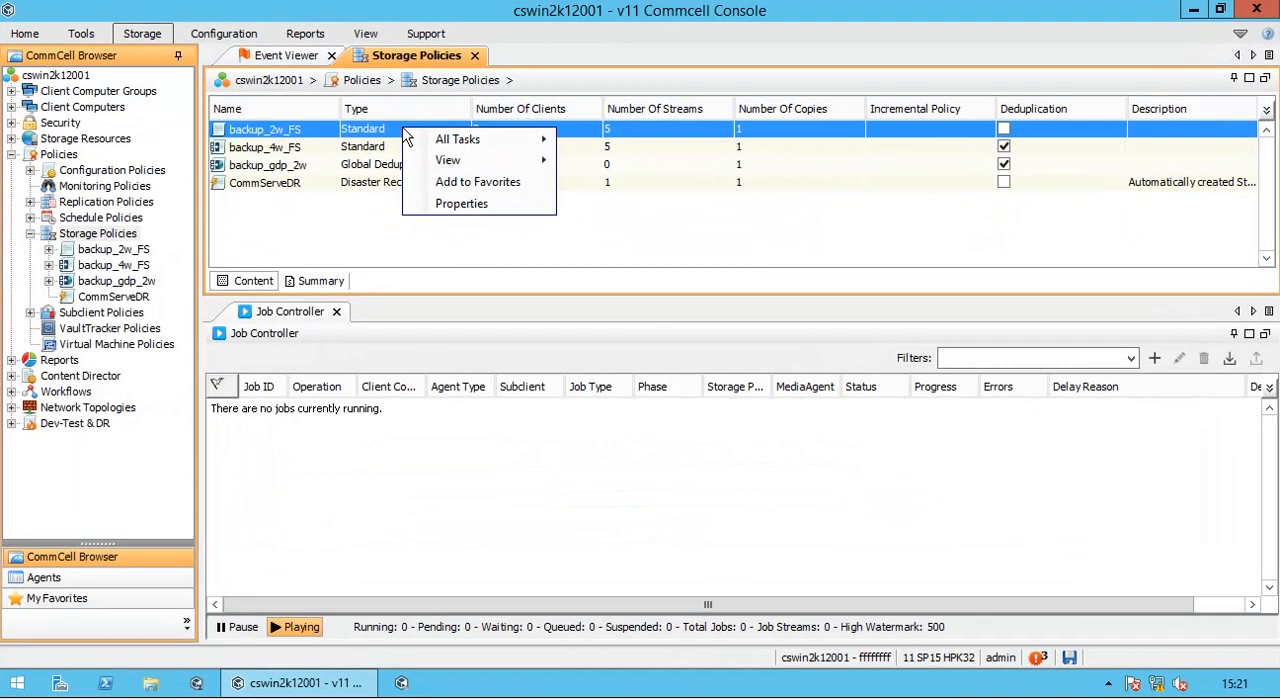
mouse_move(490, 168)
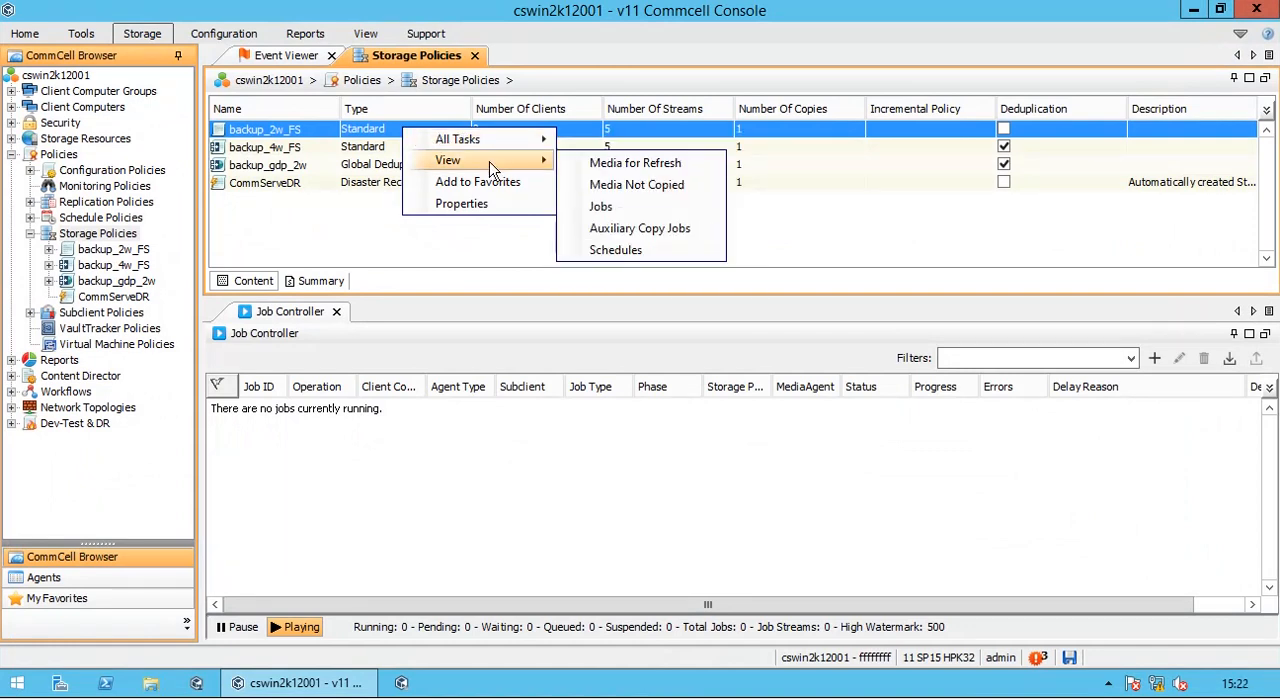
click(716, 194)
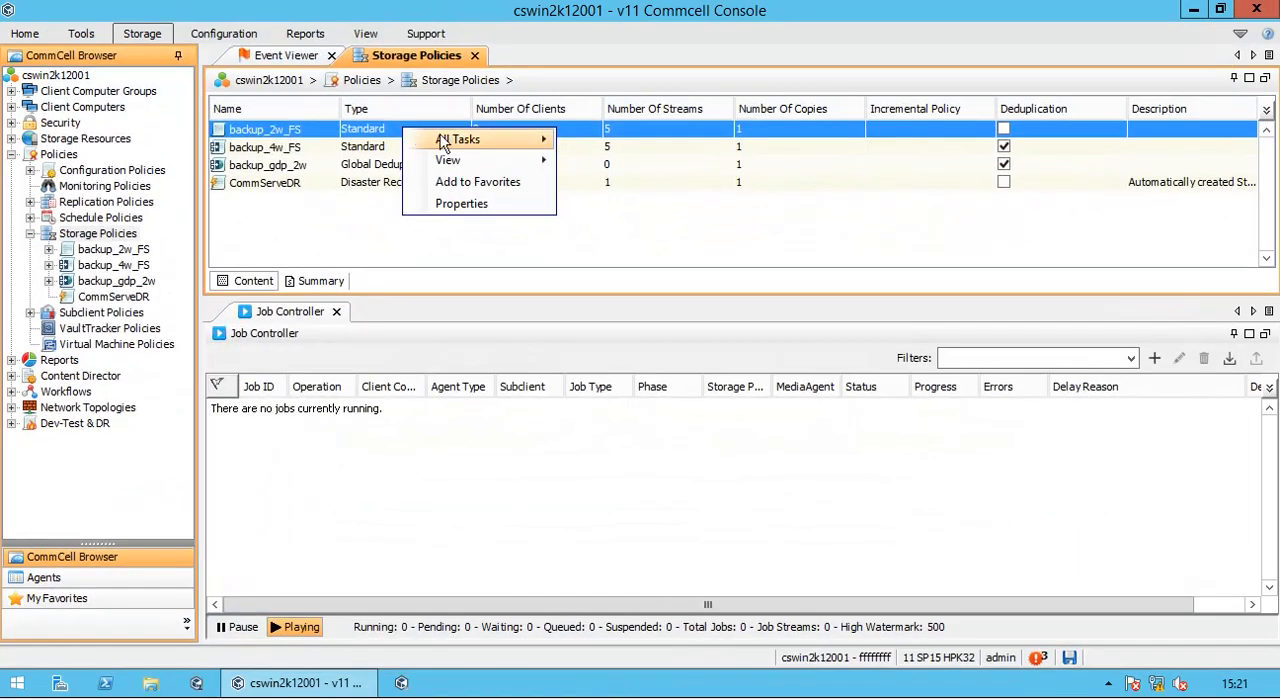
- Open the Jobs, Auxiliary Copy Jobs and Schedules views of the backup_2w_FS storage policy
mouse_move(492, 168)
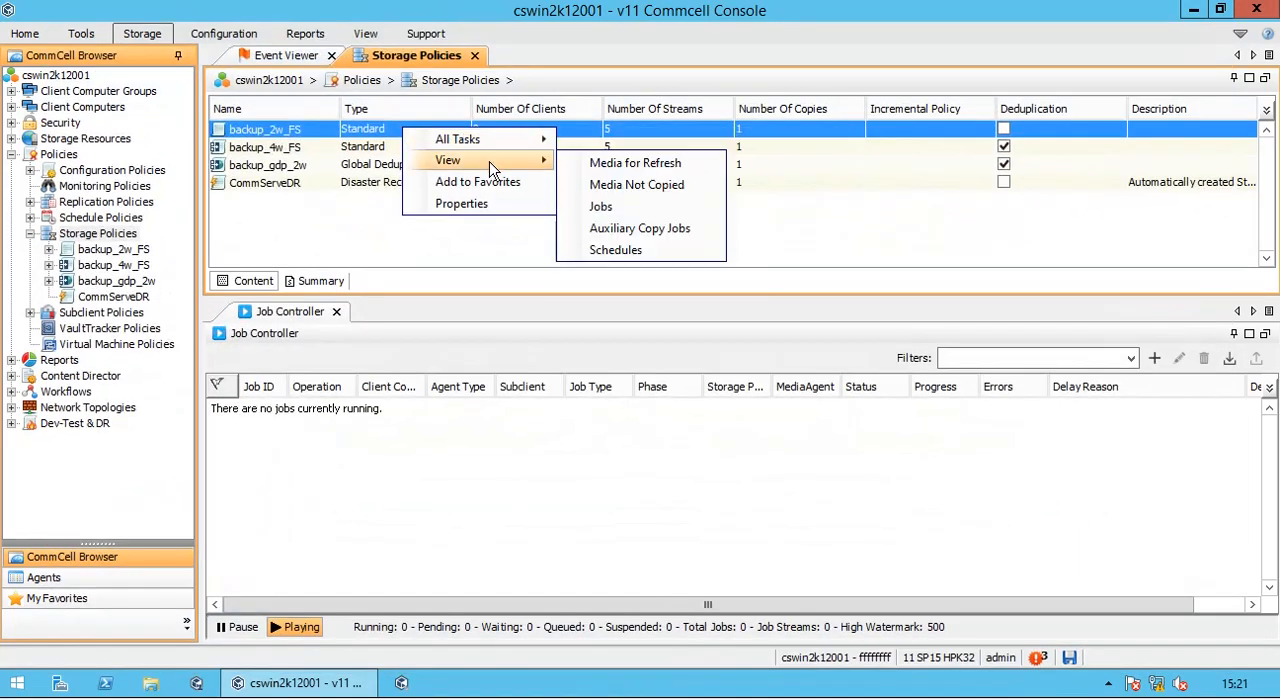
click(712, 217)
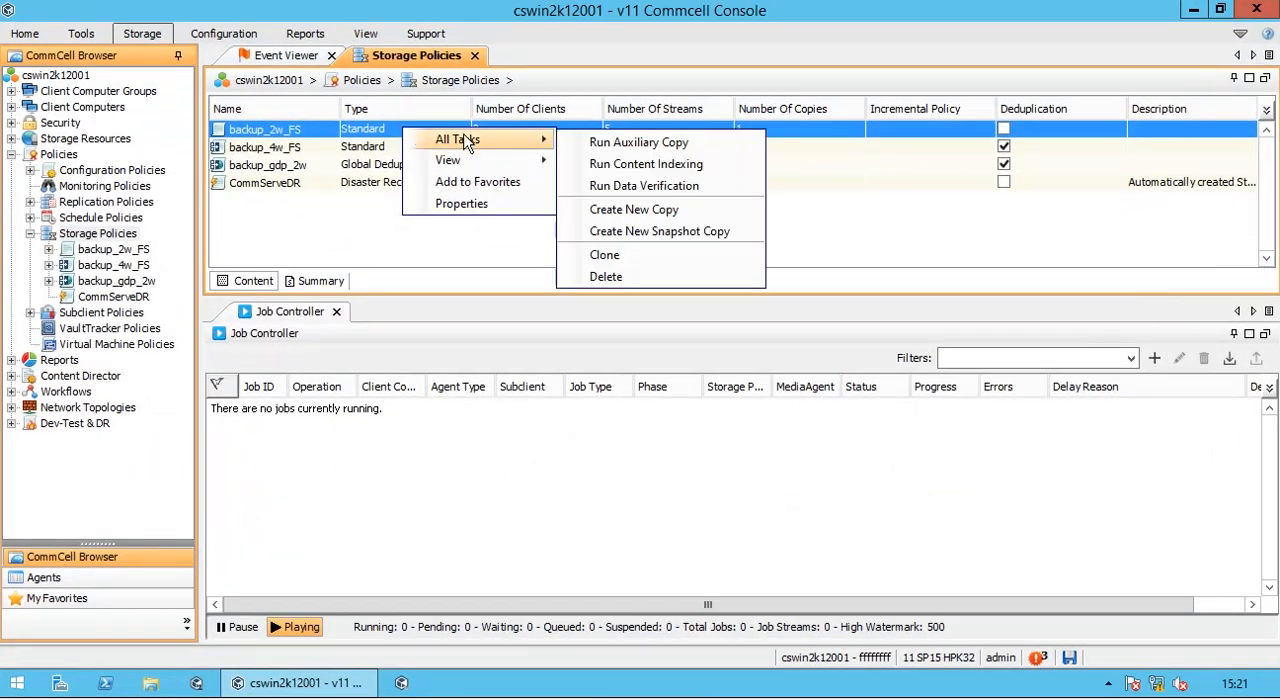
mouse_move(533, 165)
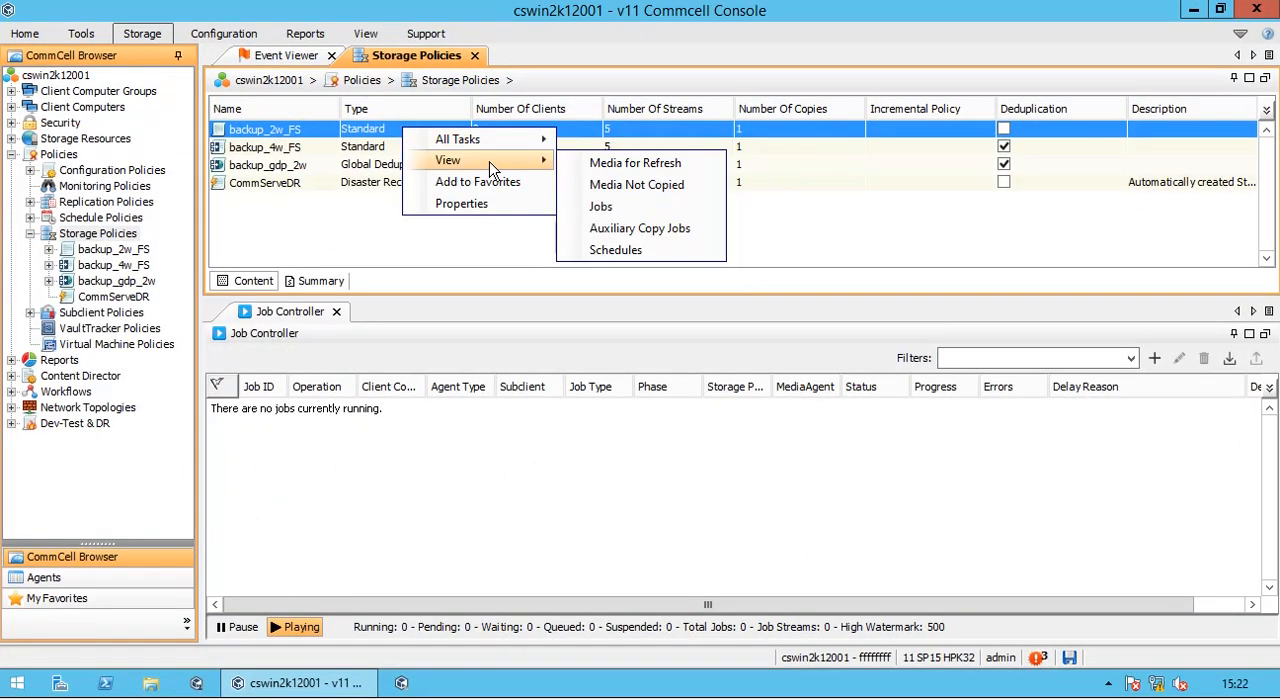
click(705, 230)
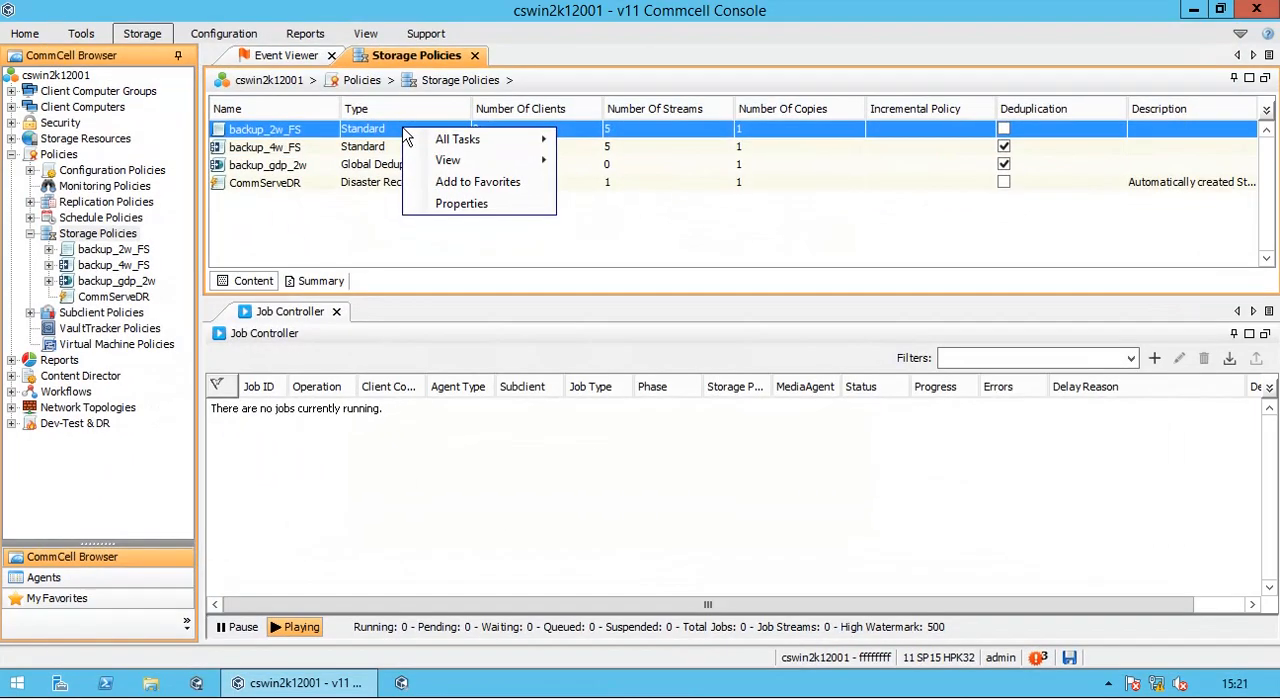
mouse_move(467, 143)
mouse_move(492, 162)
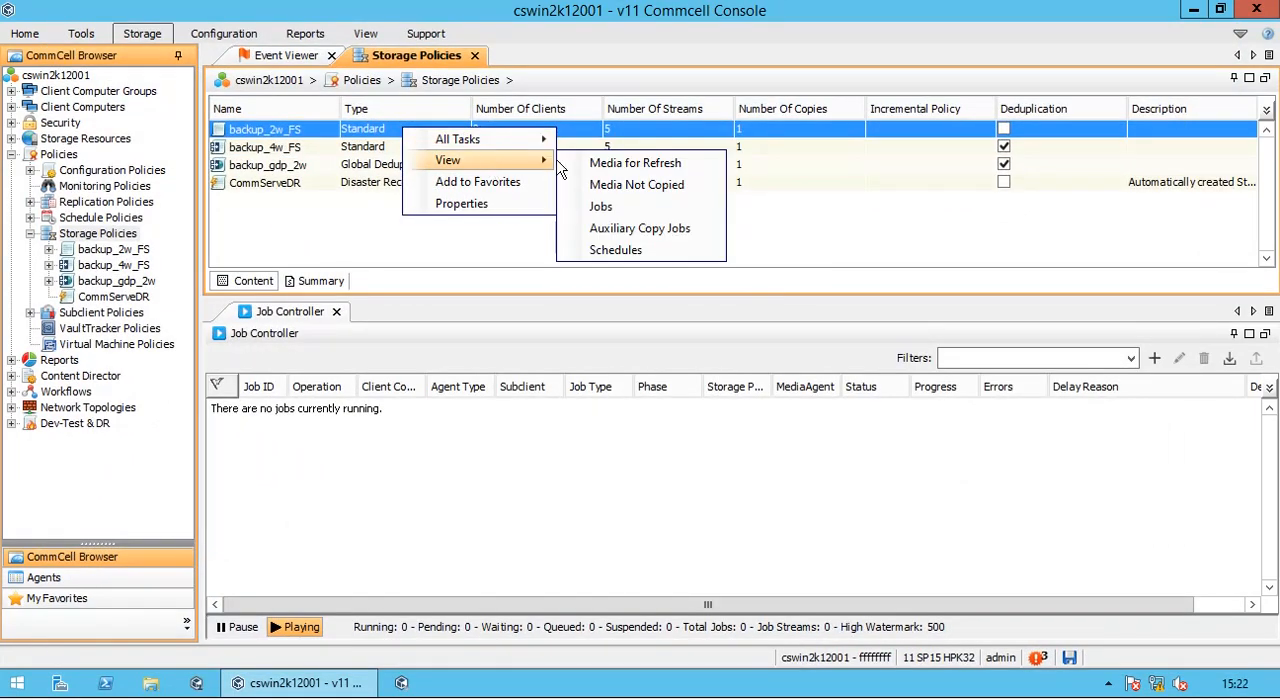
click(709, 251)
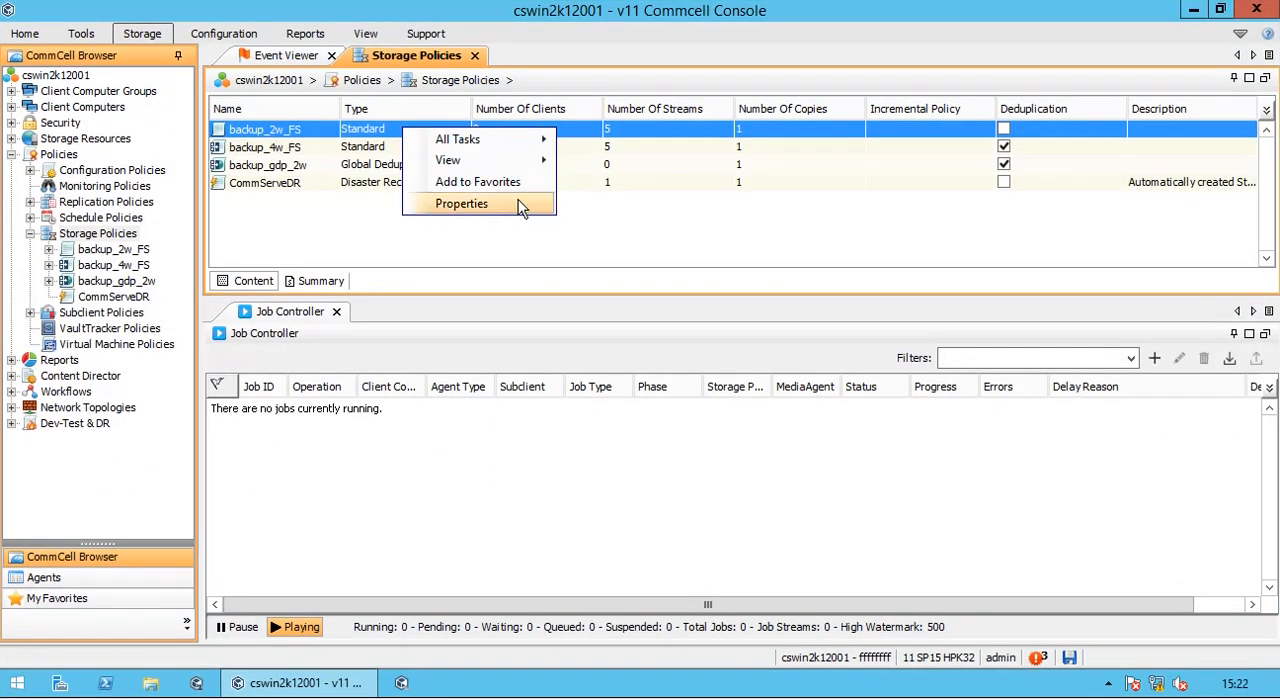
- Set the number of device streams to 400 in the properties of the backup_2w_FS storage policy
click(518, 201)
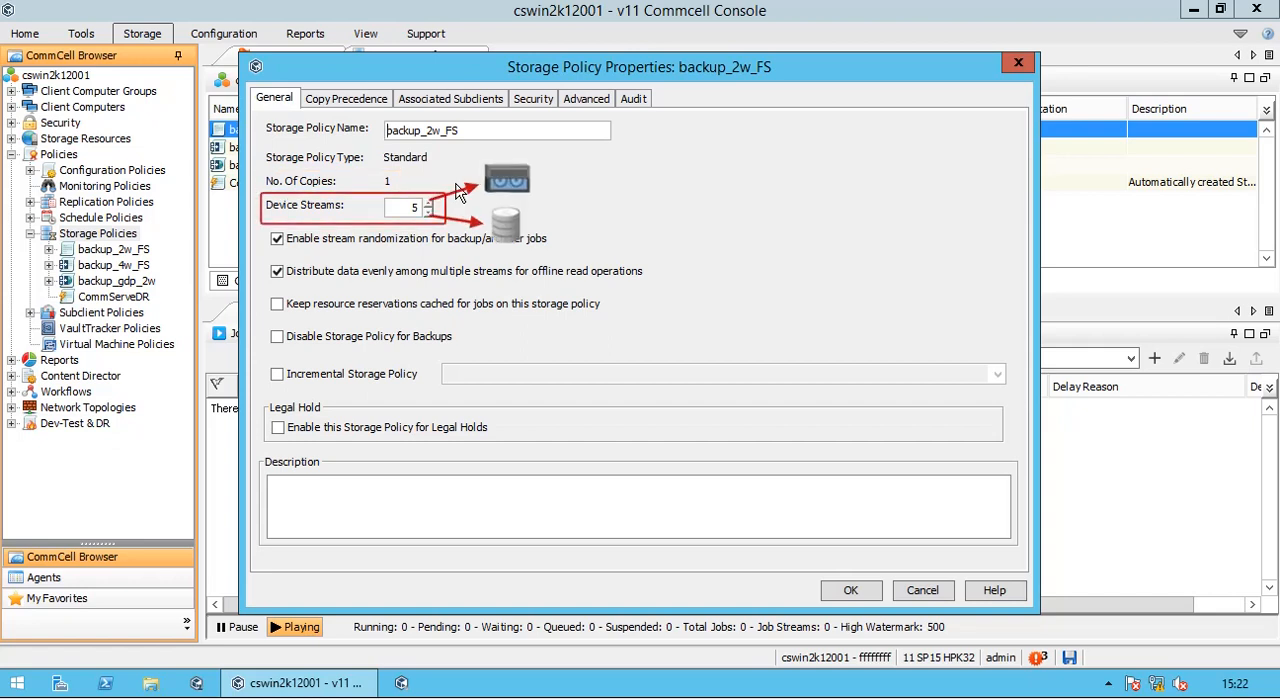
click(431, 203)
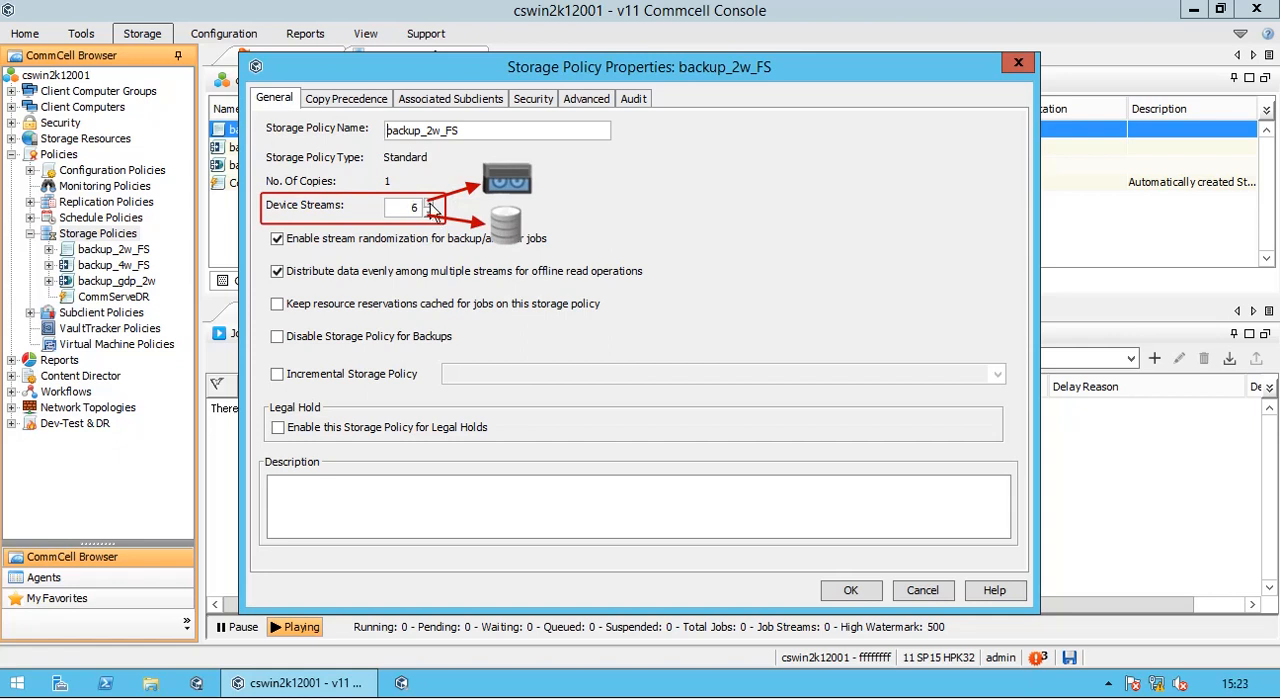
click(431, 203)
click(431, 203)
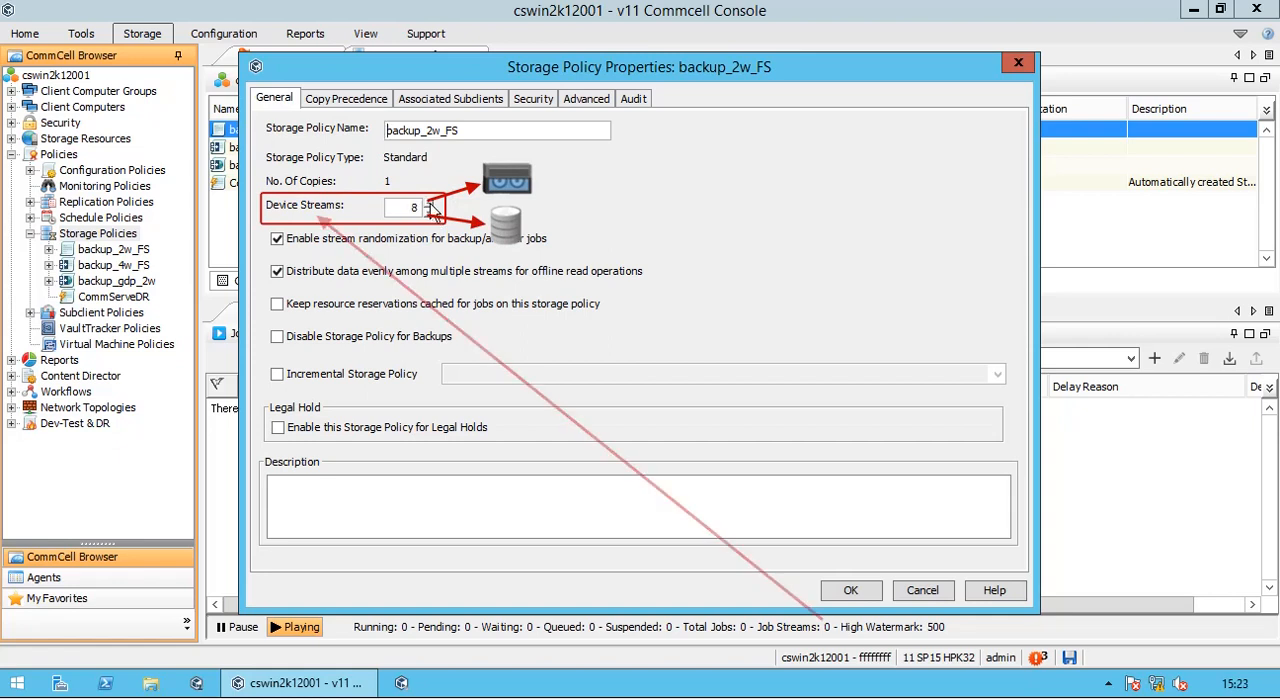
click(431, 203)
click(431, 203)
click(431, 203)
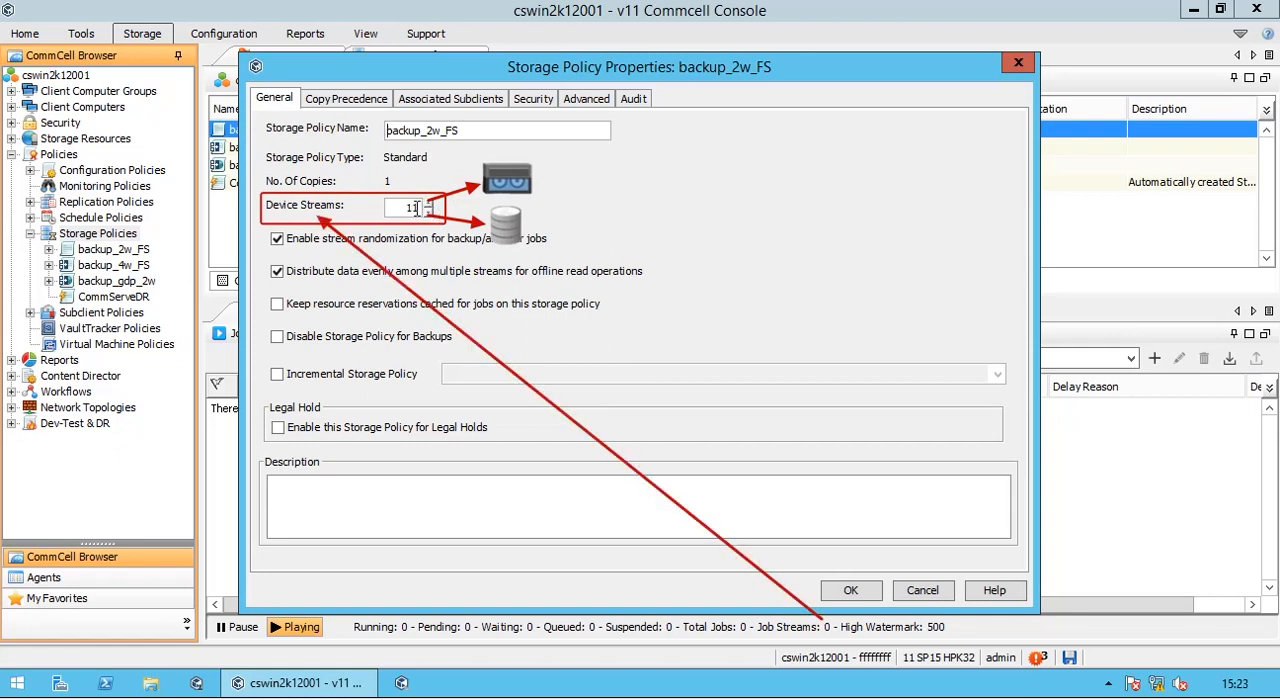
double_click(417, 208)
click(418, 208)
double_click(418, 208)
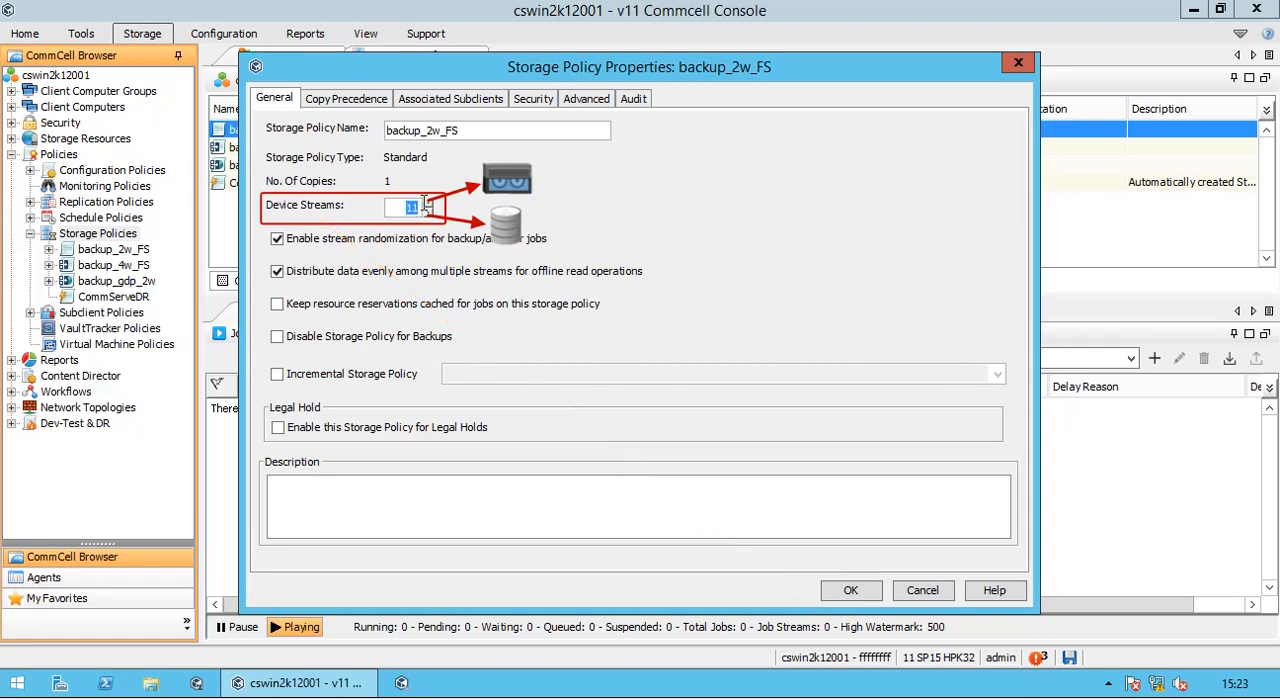
text(299)
click(430, 203)
click(430, 203)
click(431, 203)
key(BackSpace)
drag(429, 203, 429, 203)
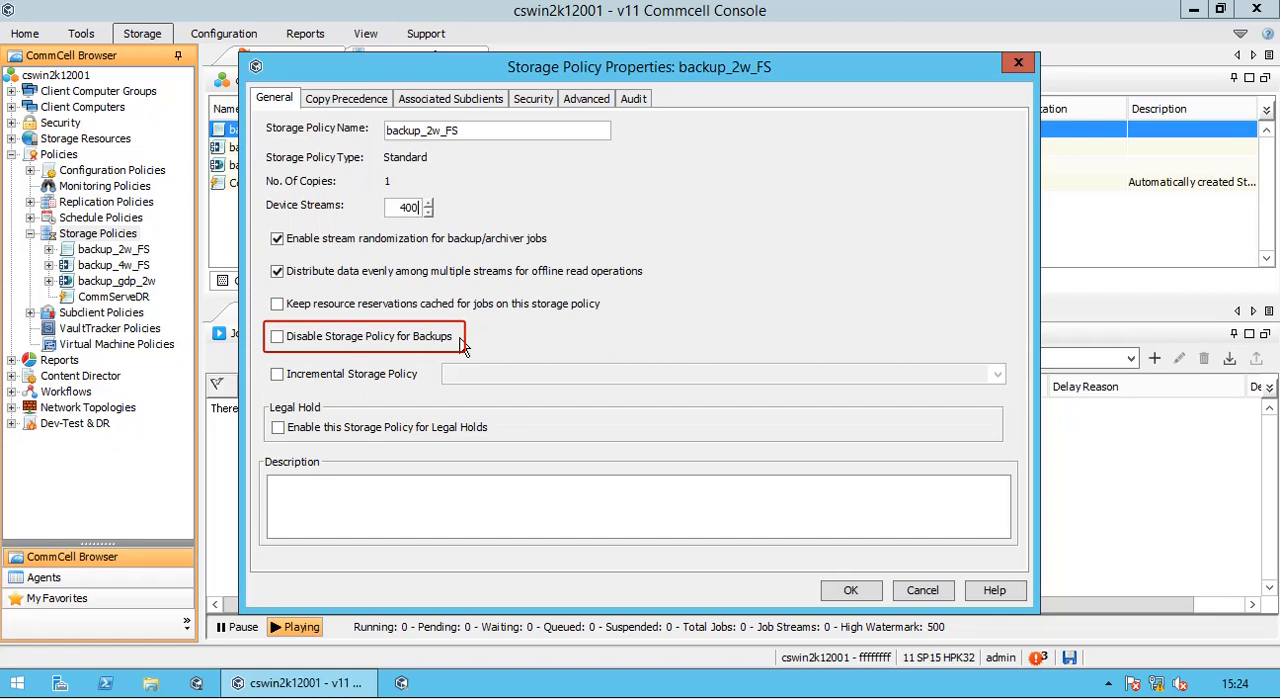
- Try the Incremental Storage Policy option, checking which policies it offers, and the legal hold option, switching each off again
click(398, 380)
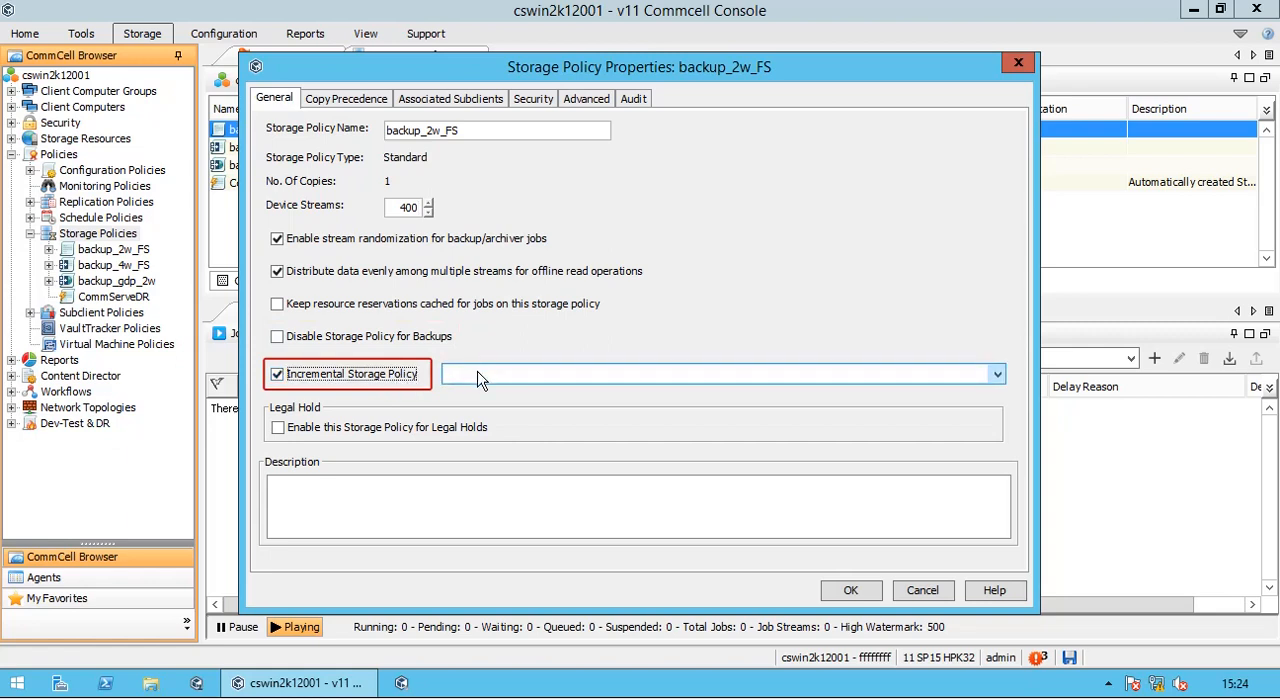
click(478, 377)
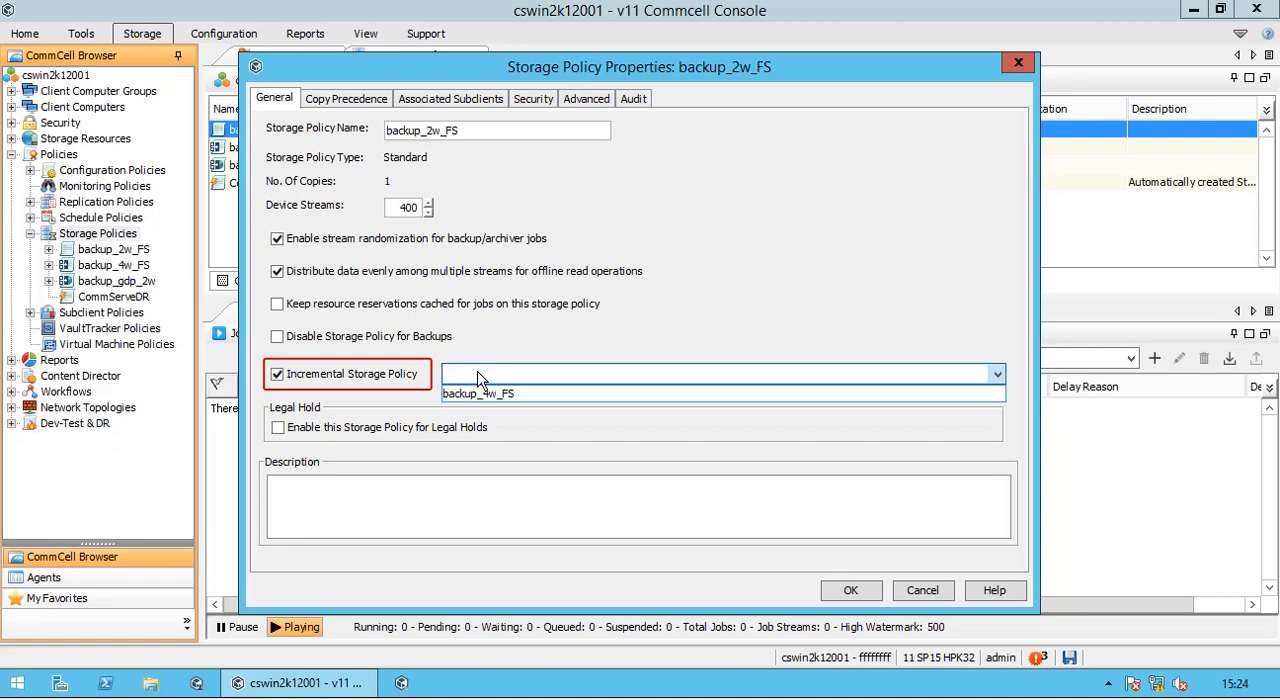
click(478, 377)
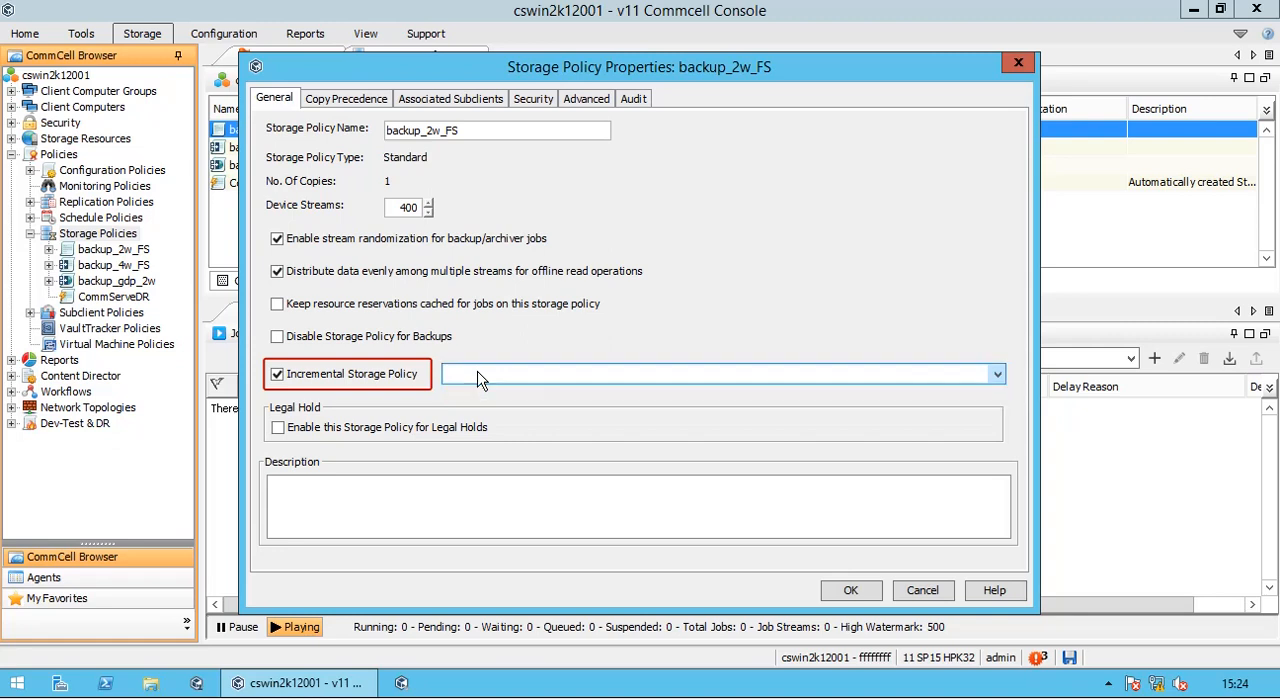
click(397, 385)
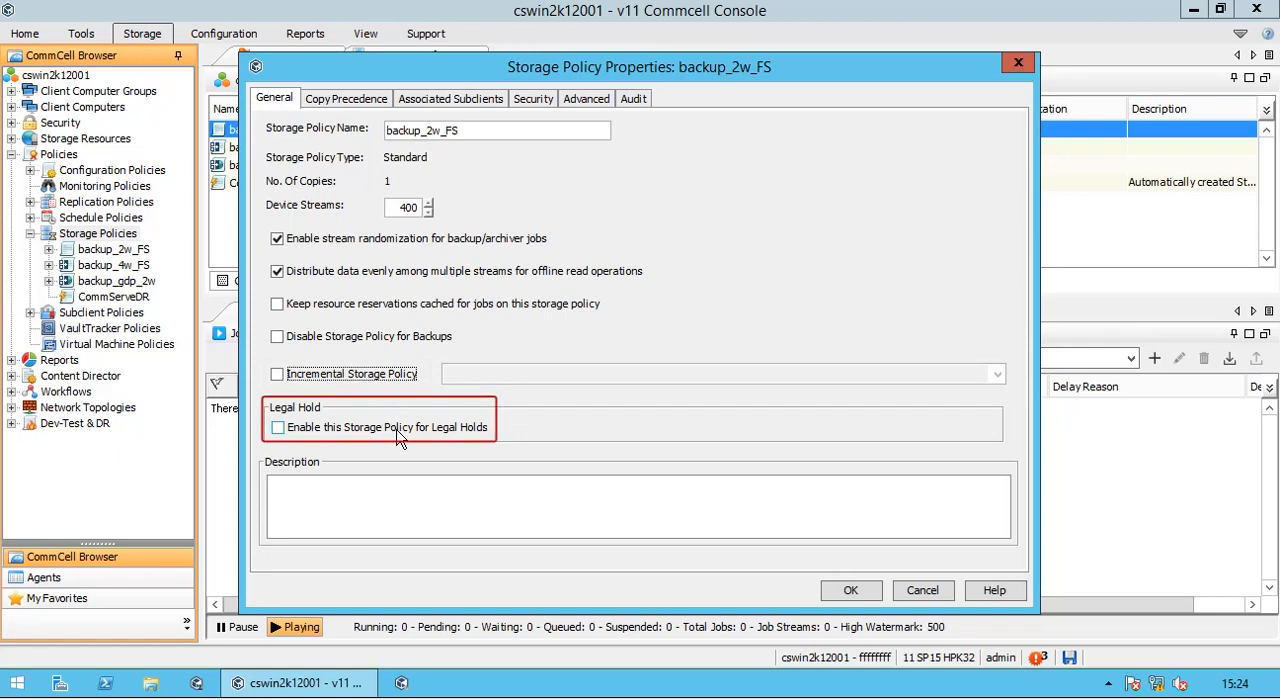
click(458, 440)
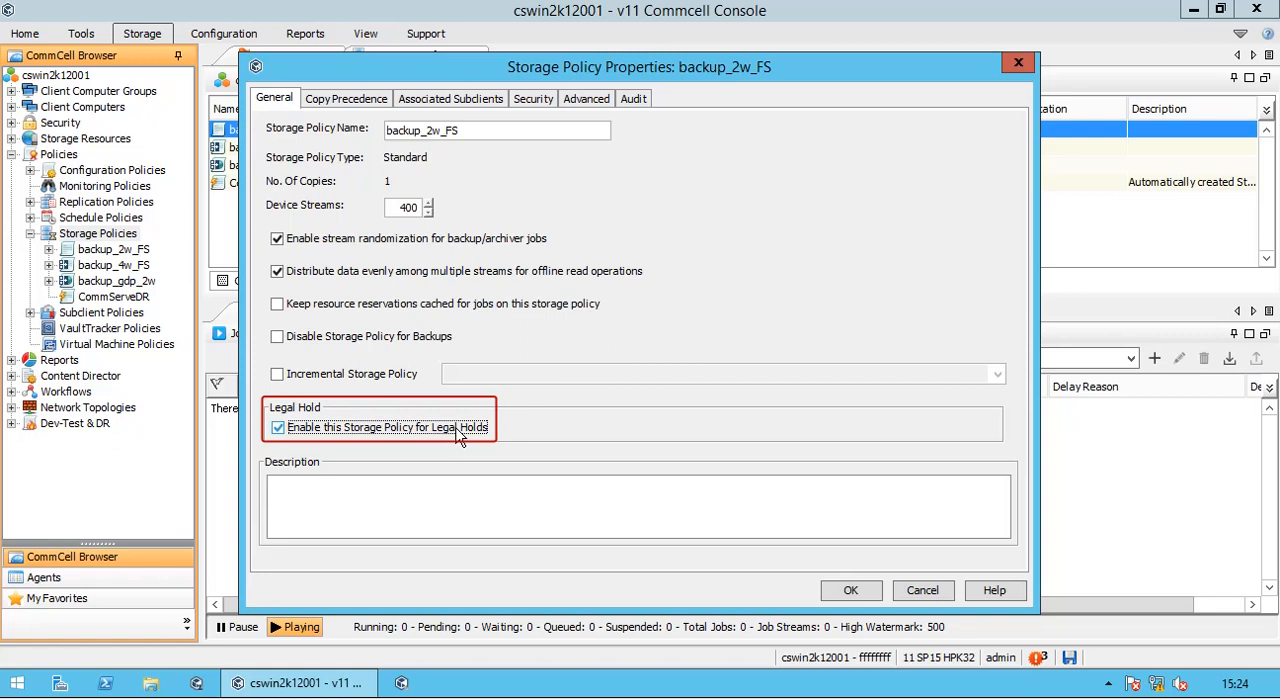
click(458, 437)
- Check the copy precedence, associated subclients and security associations of the backup_2w_FS storage policy
click(368, 101)
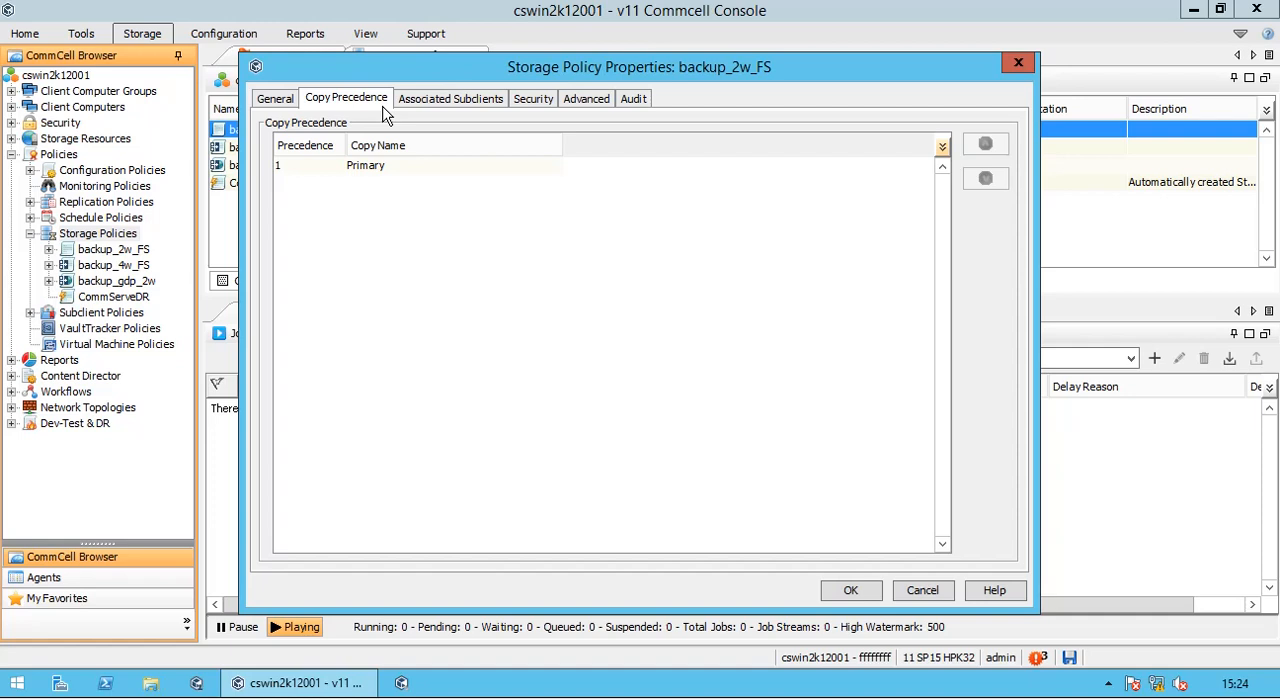
click(481, 104)
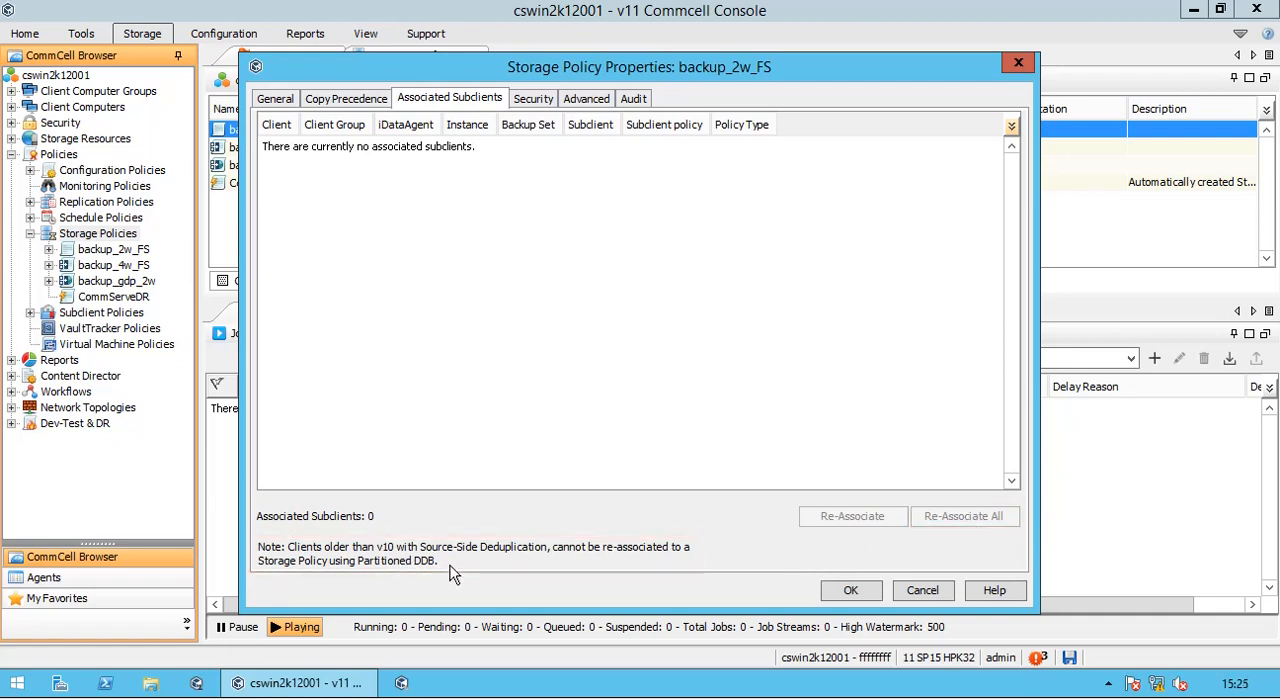
click(547, 104)
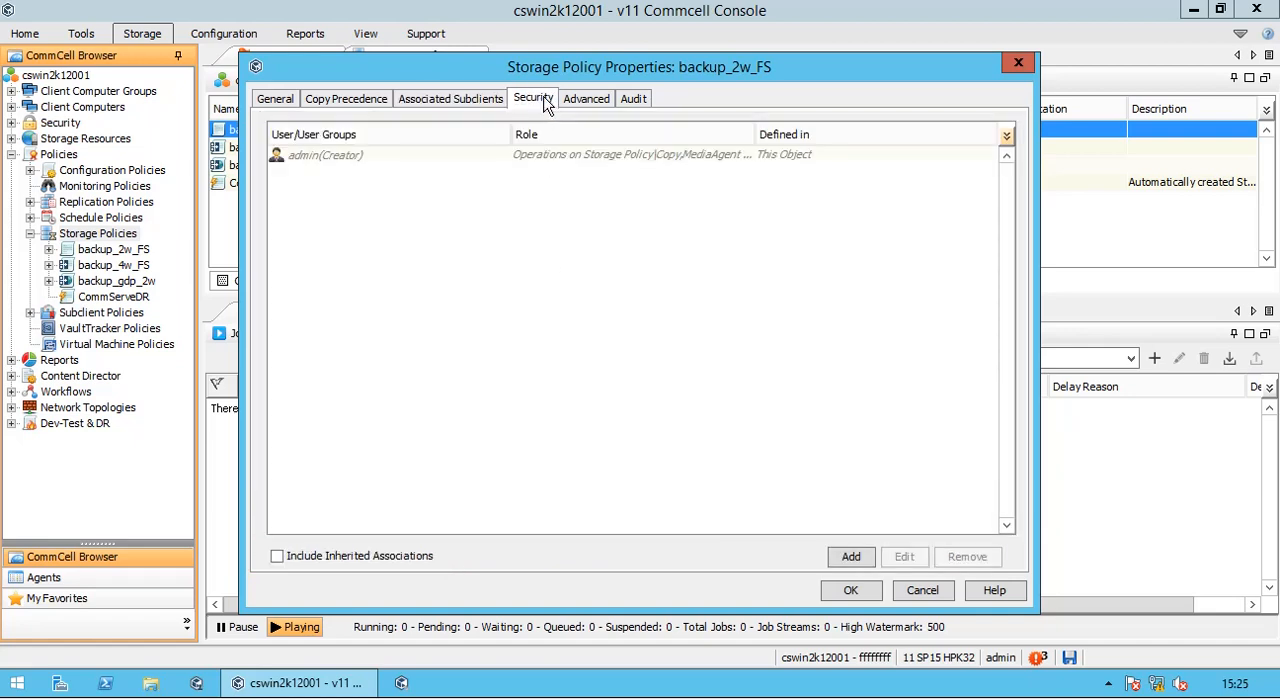
- Enable the advanced option that prevents multiple copies of a job across selective copies for backup_2w_FS
click(605, 108)
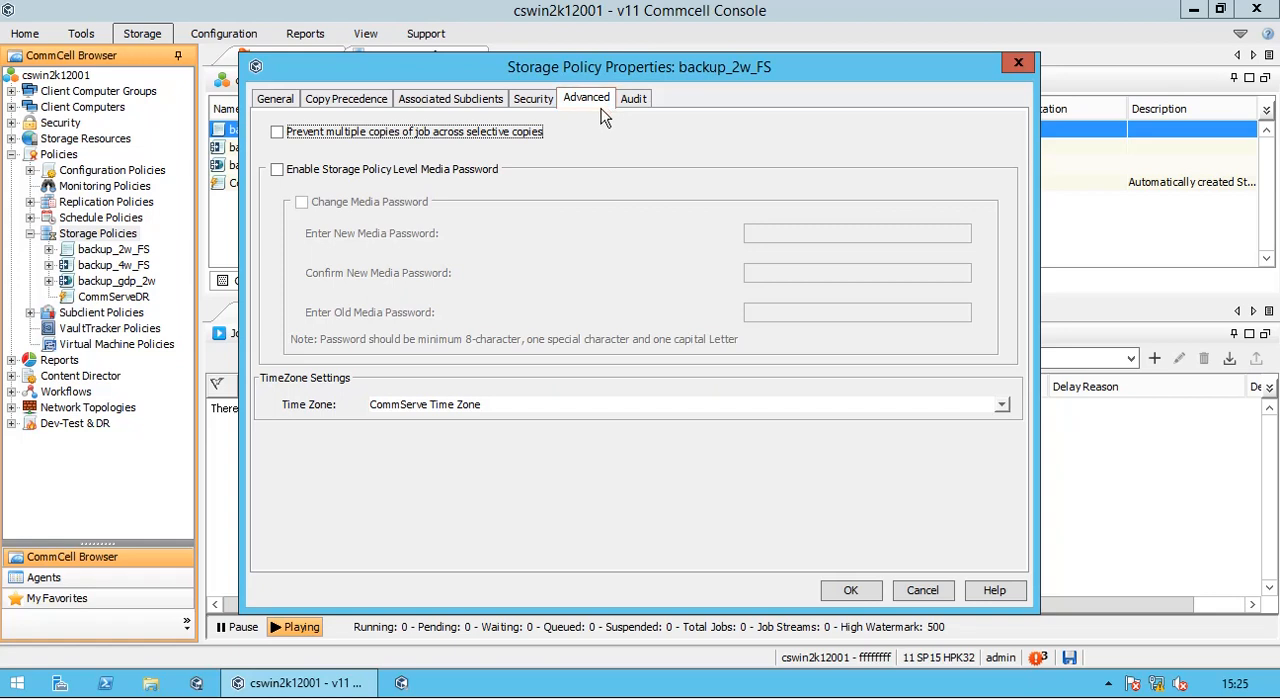
click(535, 144)
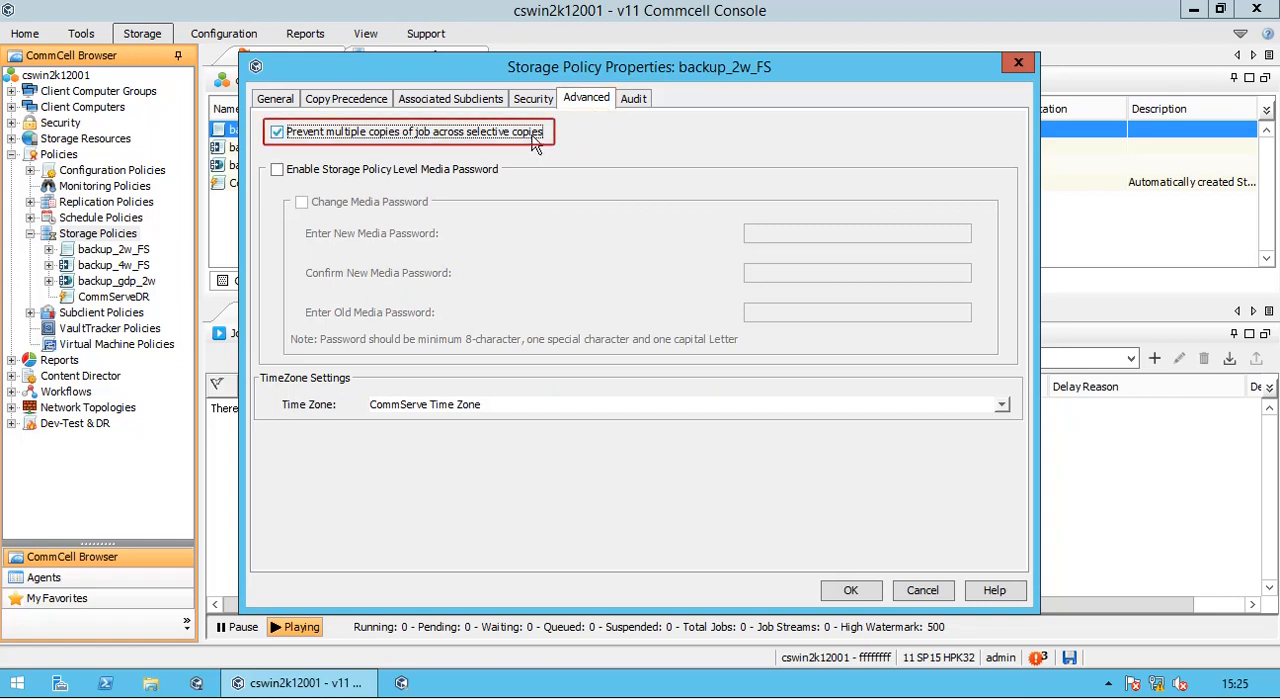
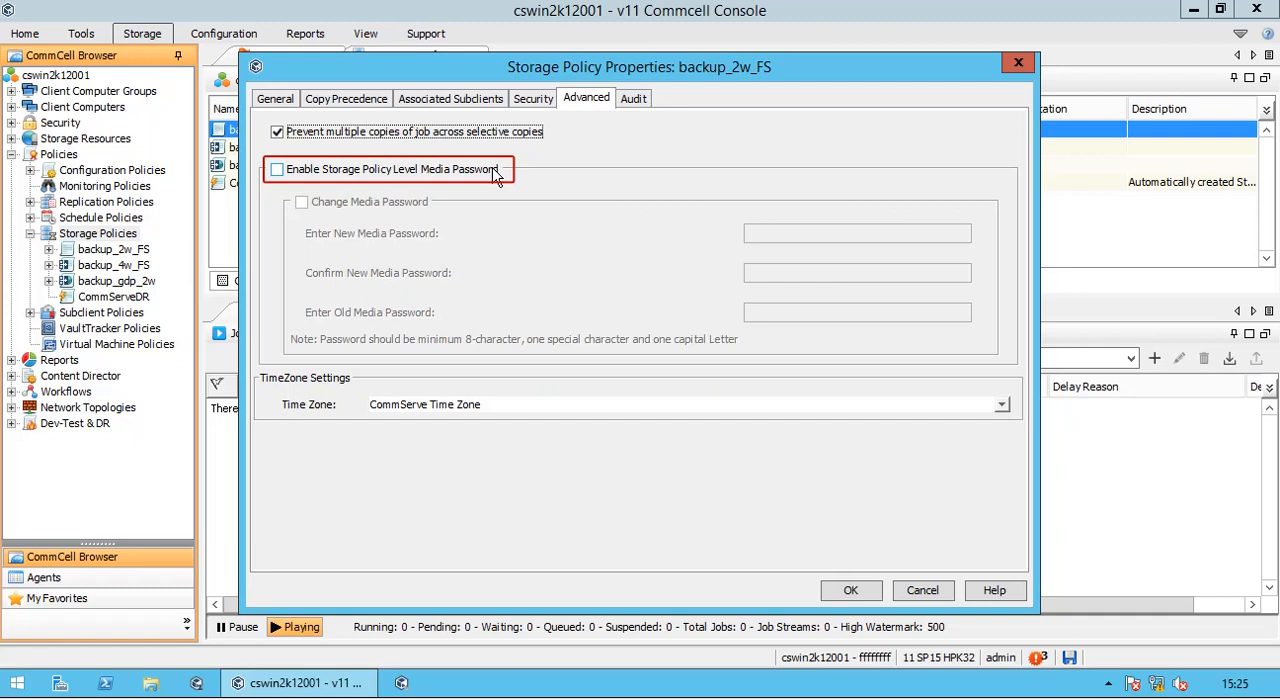
- Try the policy-level media password and change password options for backup_2w_FS, check its audit history, and discard the property changes
click(495, 172)
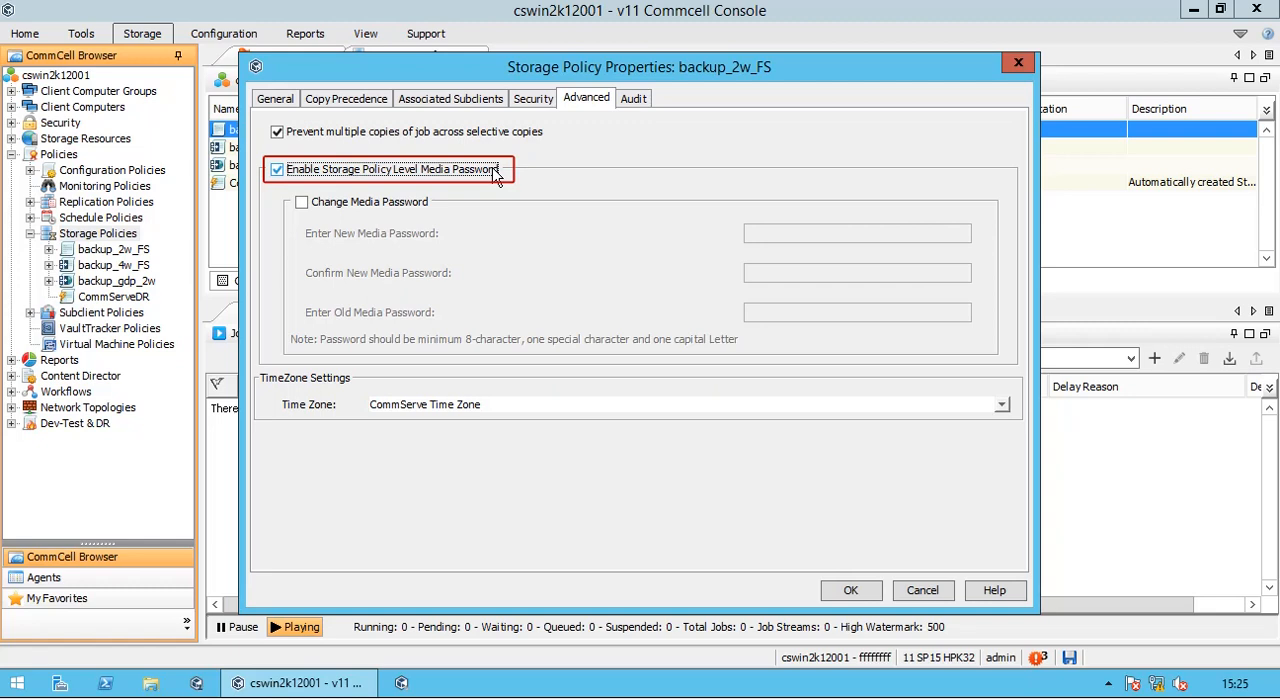
click(422, 204)
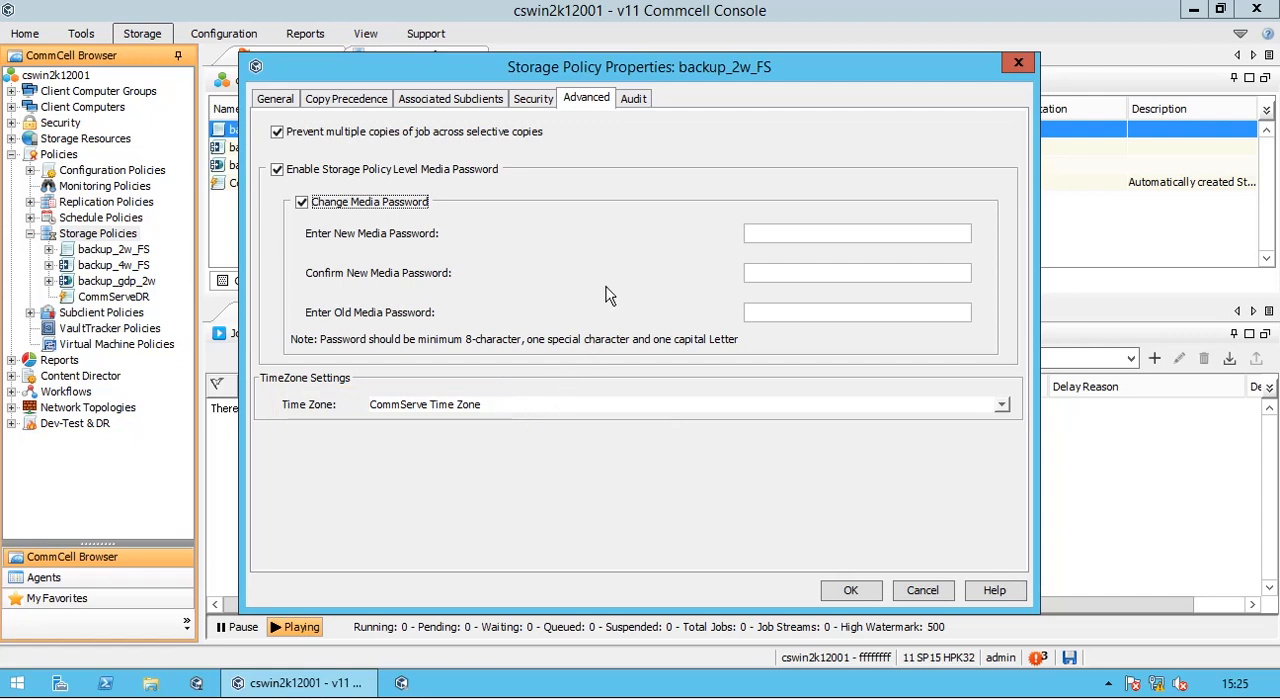
click(638, 98)
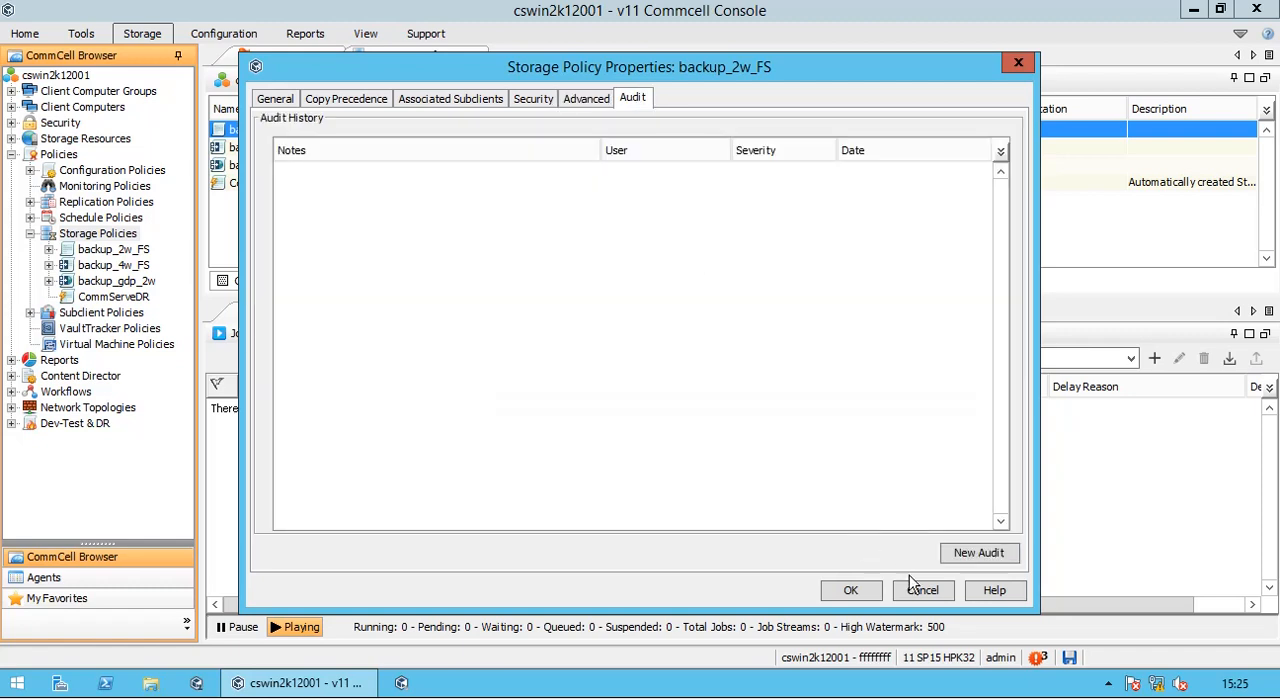
click(944, 594)
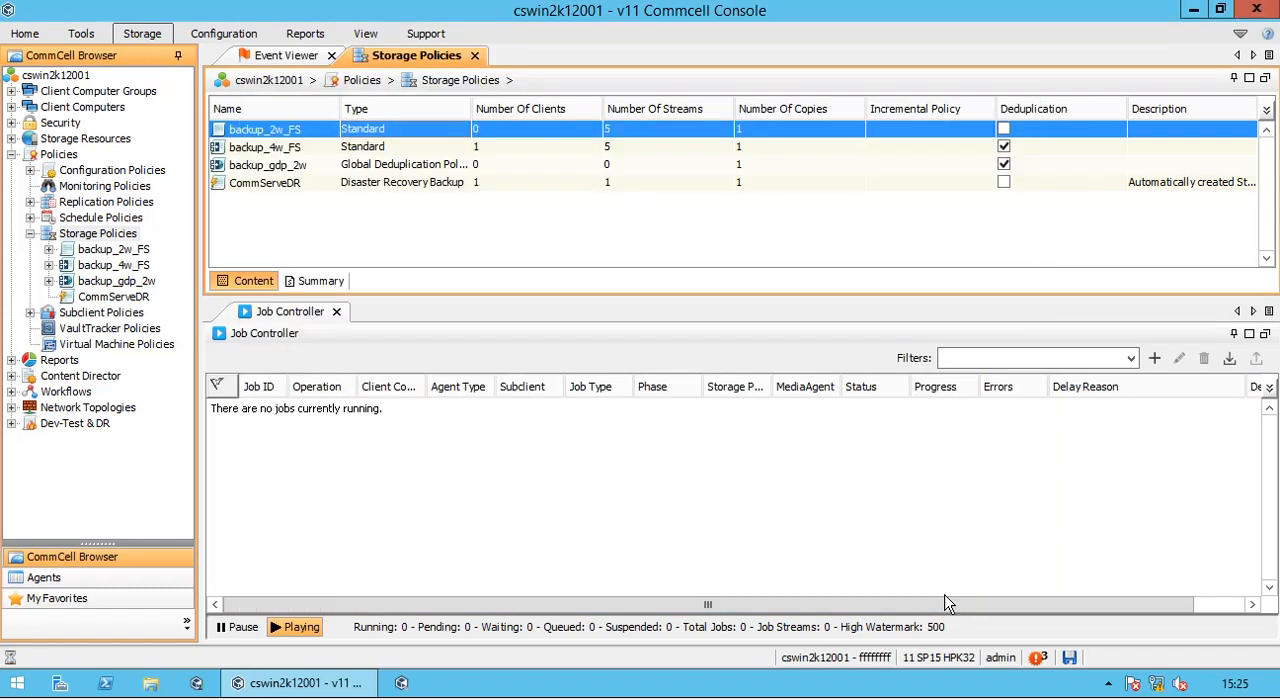
- Review the tasks and views available for the backup_4w_FS storage policy and open its properties
click(396, 150)
right_click(396, 152)
mouse_move(432, 163)
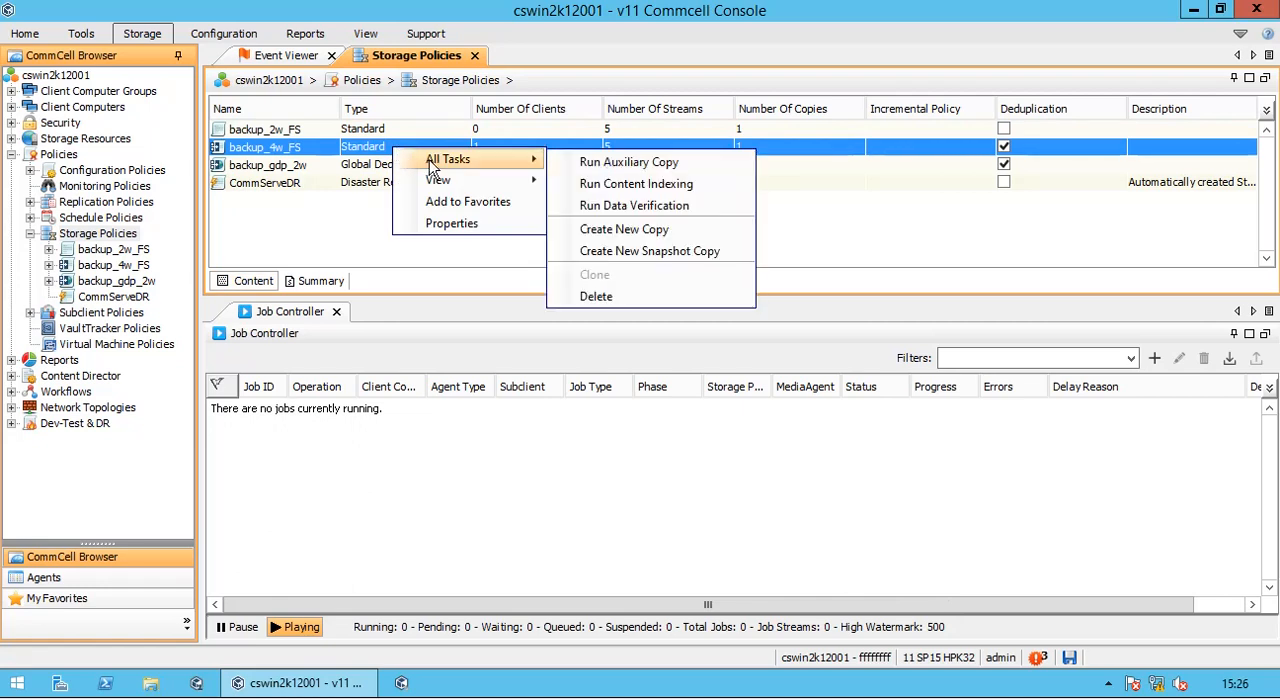
mouse_move(437, 184)
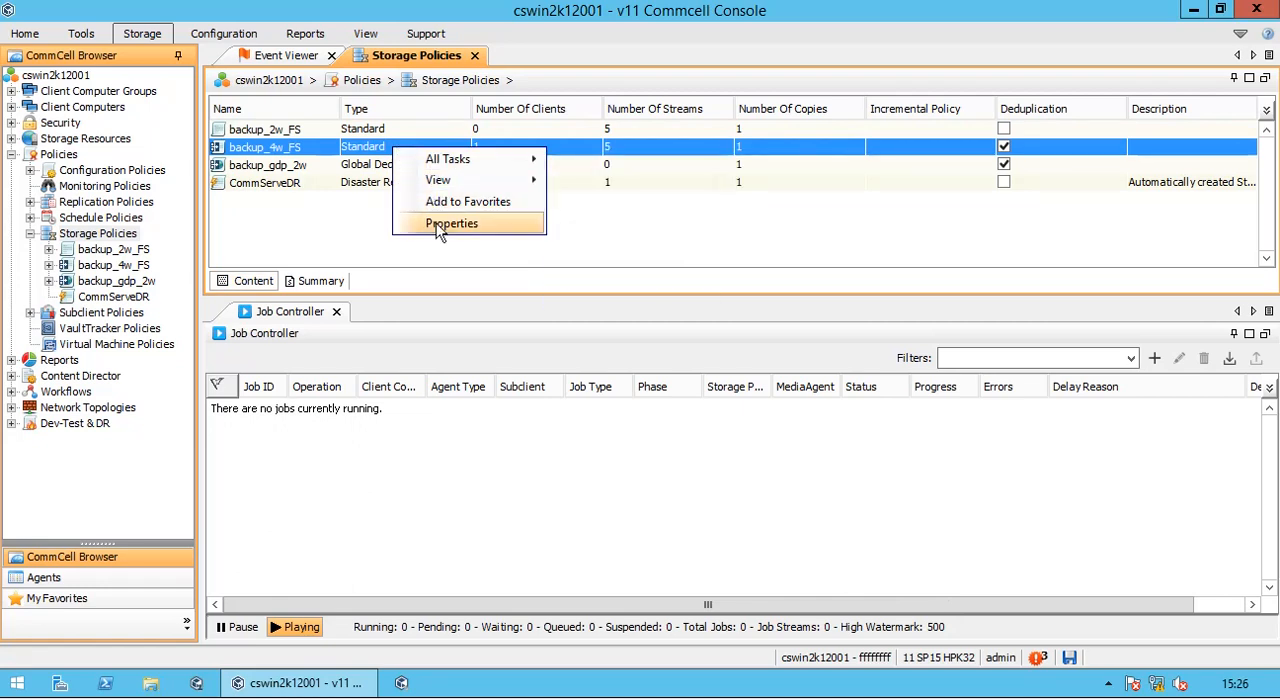
click(432, 223)
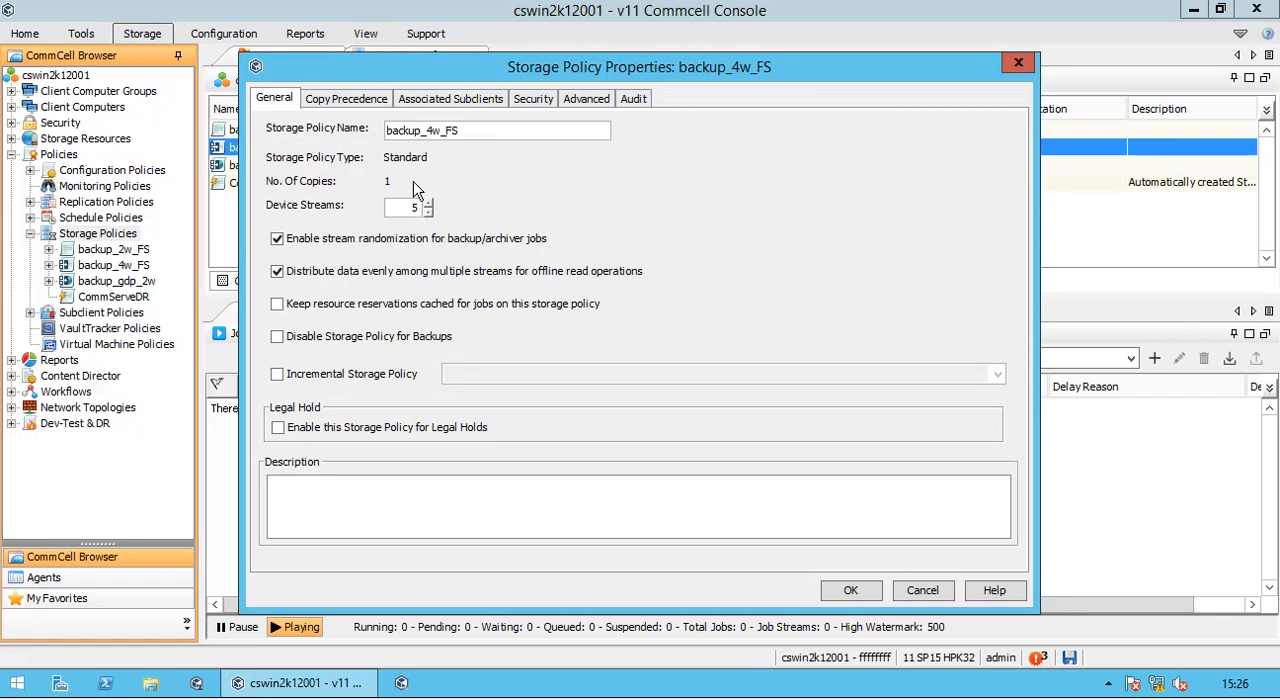
- Try setting the device streams of backup_4w_FS to 399 and raising the value by one
drag(404, 209, 422, 208)
text(399)
click(427, 203)
- Check the copy precedence of backup_4w_FS and try re-associating its DDBBackup subclient with backup_2w_FS, cancelling the re-association
click(376, 102)
click(470, 100)
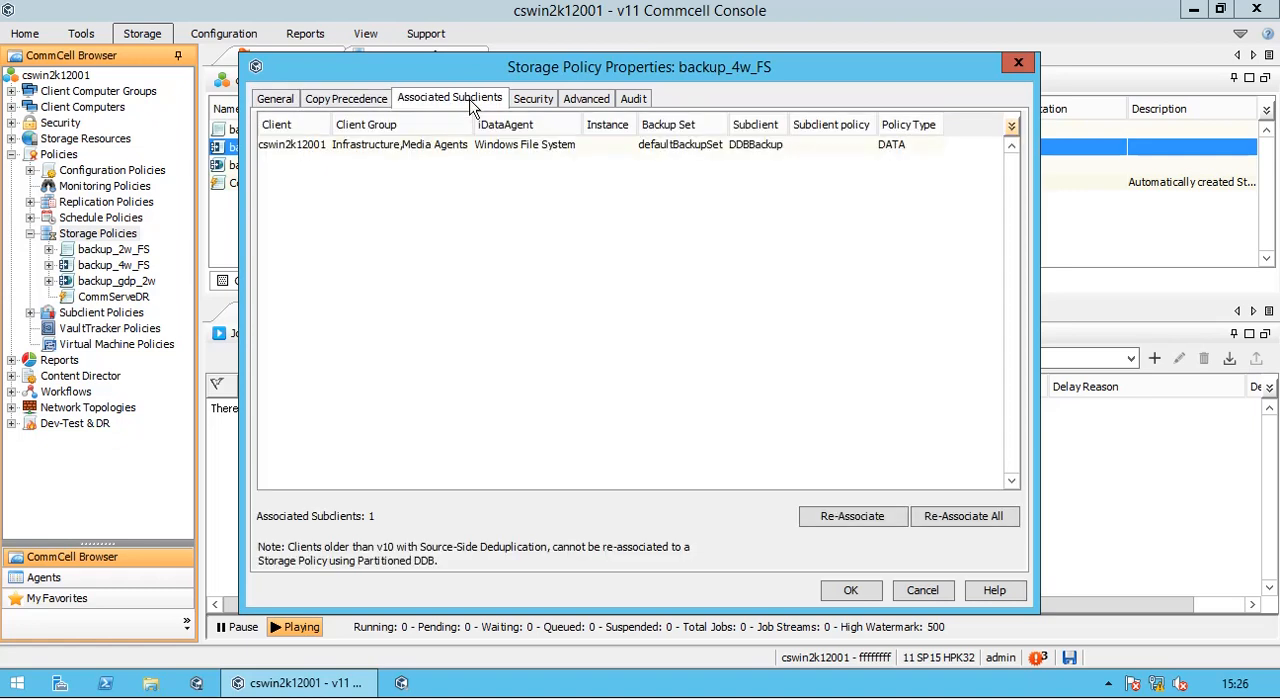
click(453, 146)
click(855, 516)
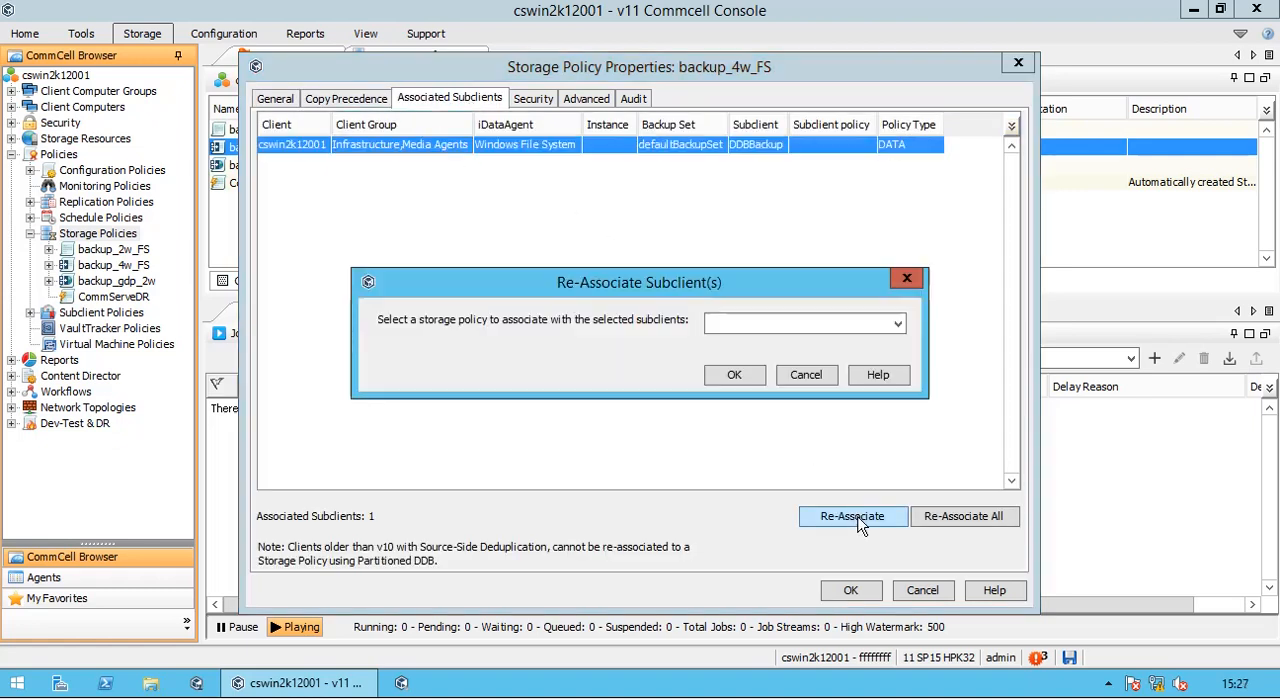
click(897, 324)
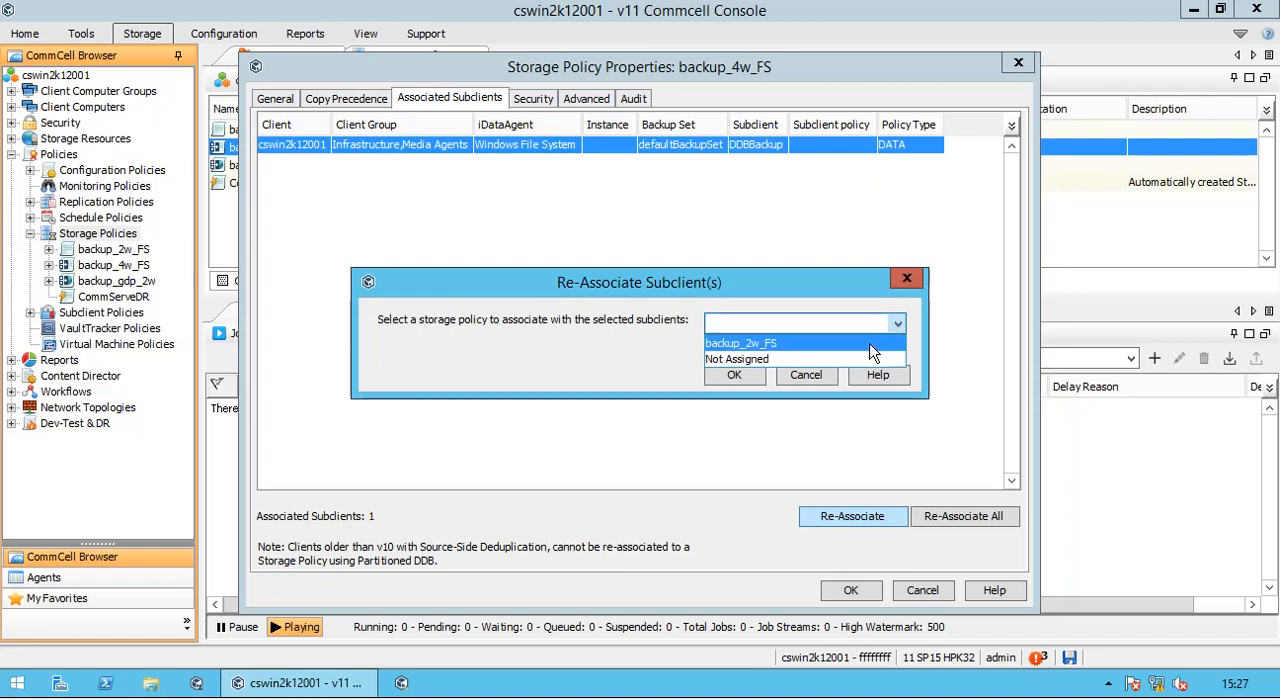
click(869, 344)
click(806, 377)
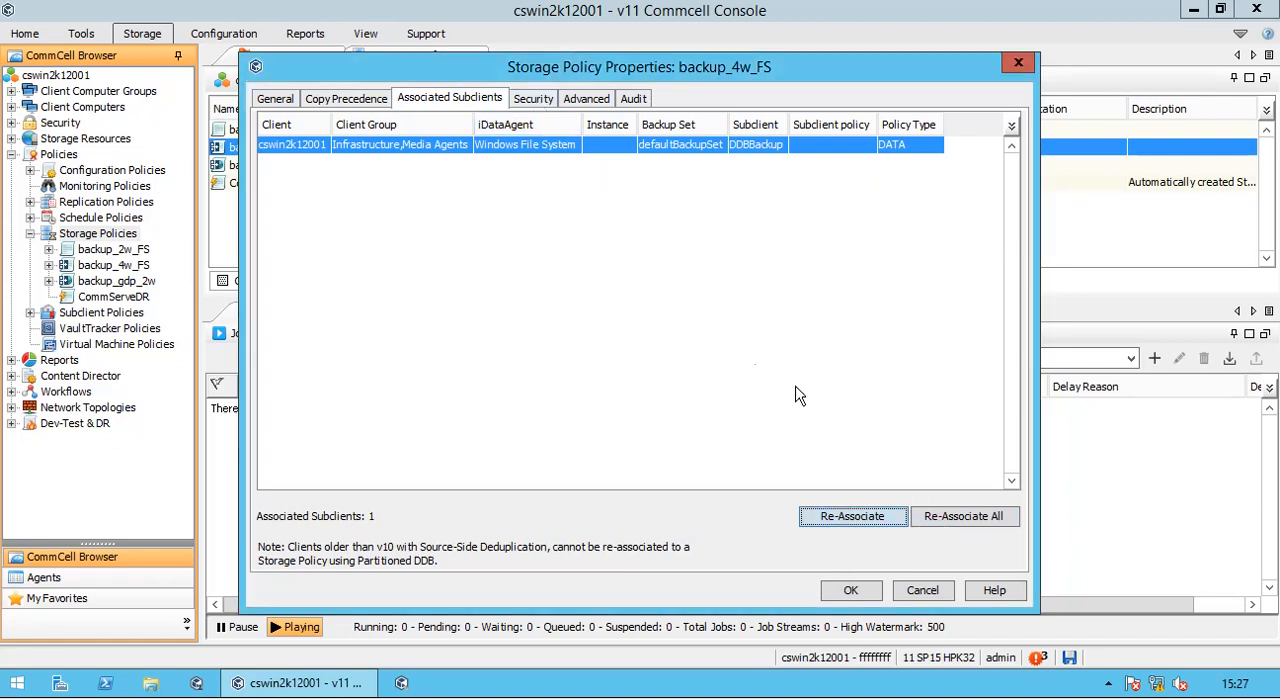
- Check the security, block level deduplication factor choices and audit history of backup_4w_FS, and close its properties without saving
click(533, 99)
click(584, 100)
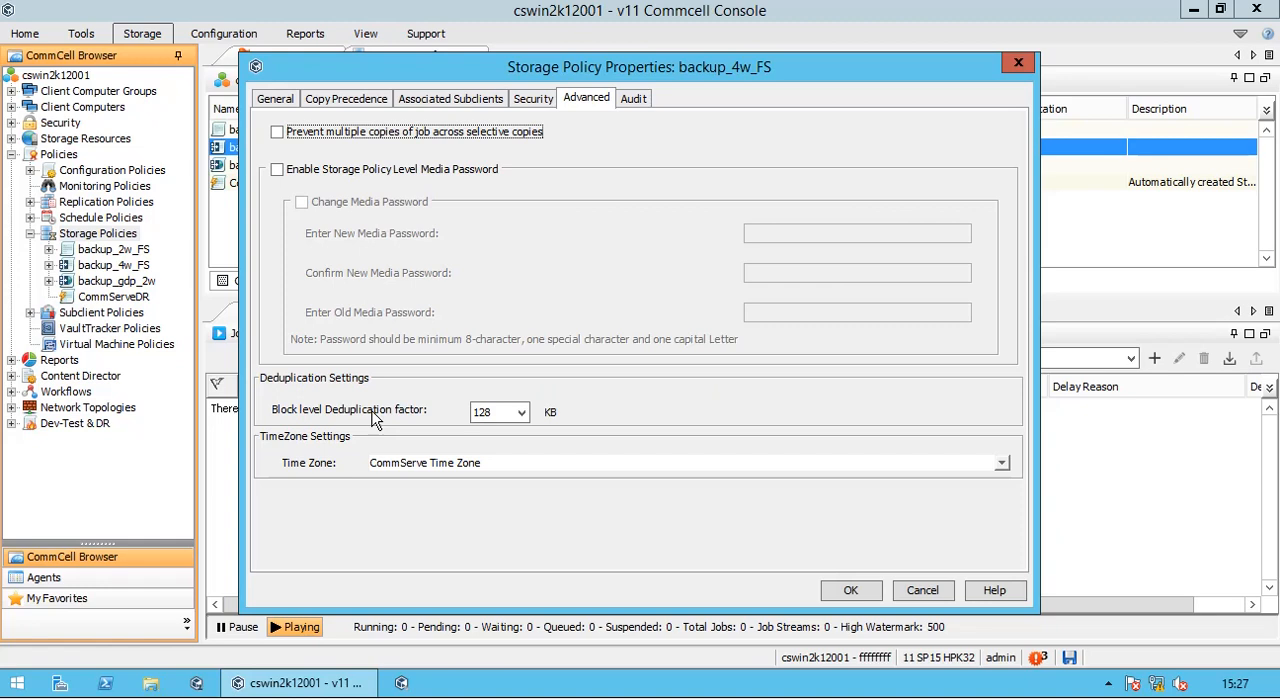
click(520, 412)
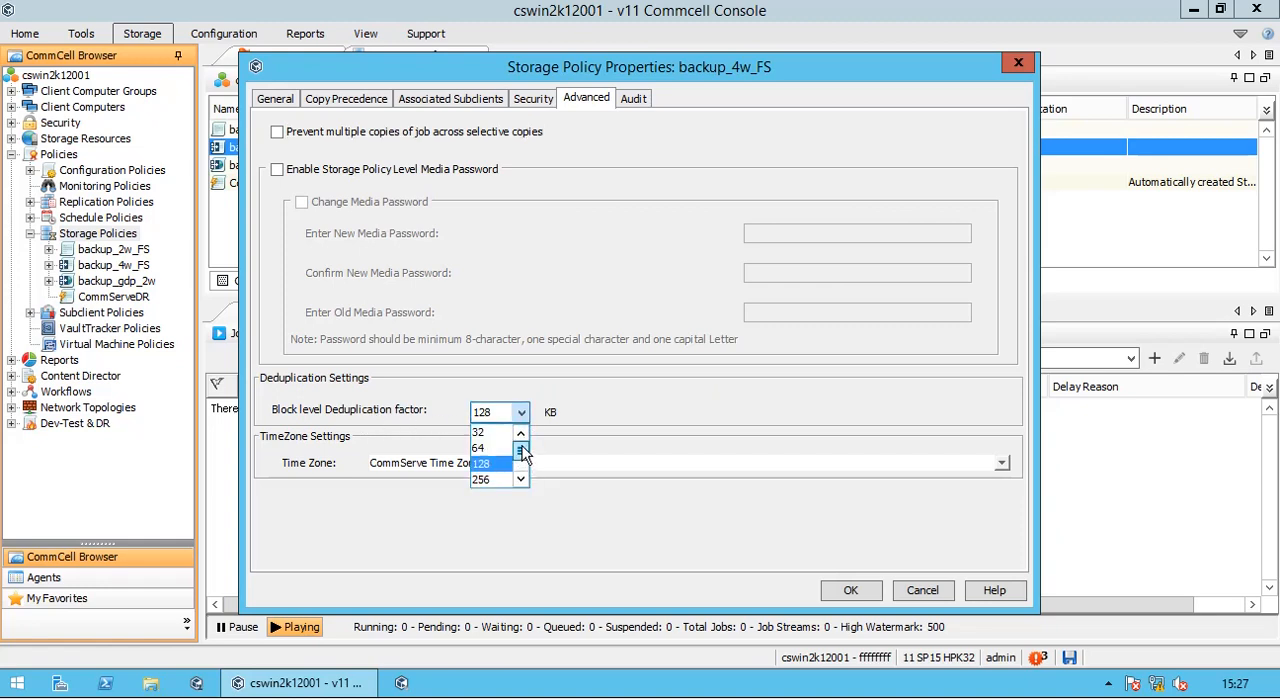
scroll(522, 452, down, 1)
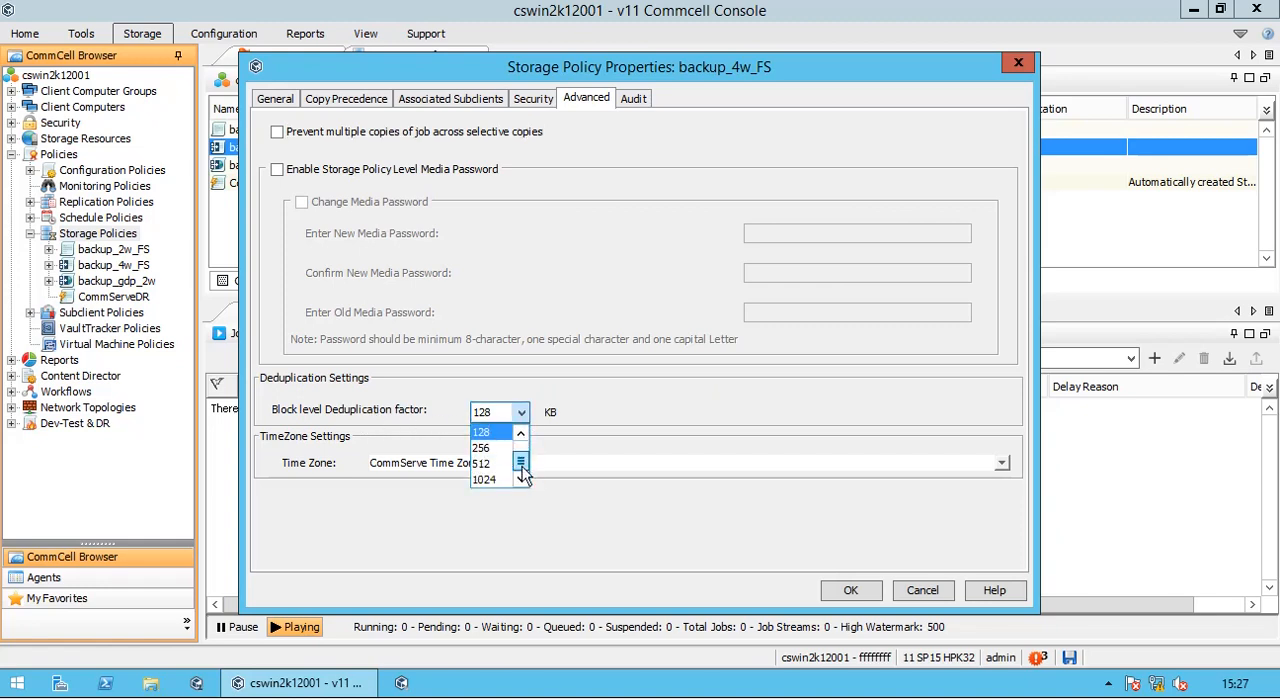
click(681, 410)
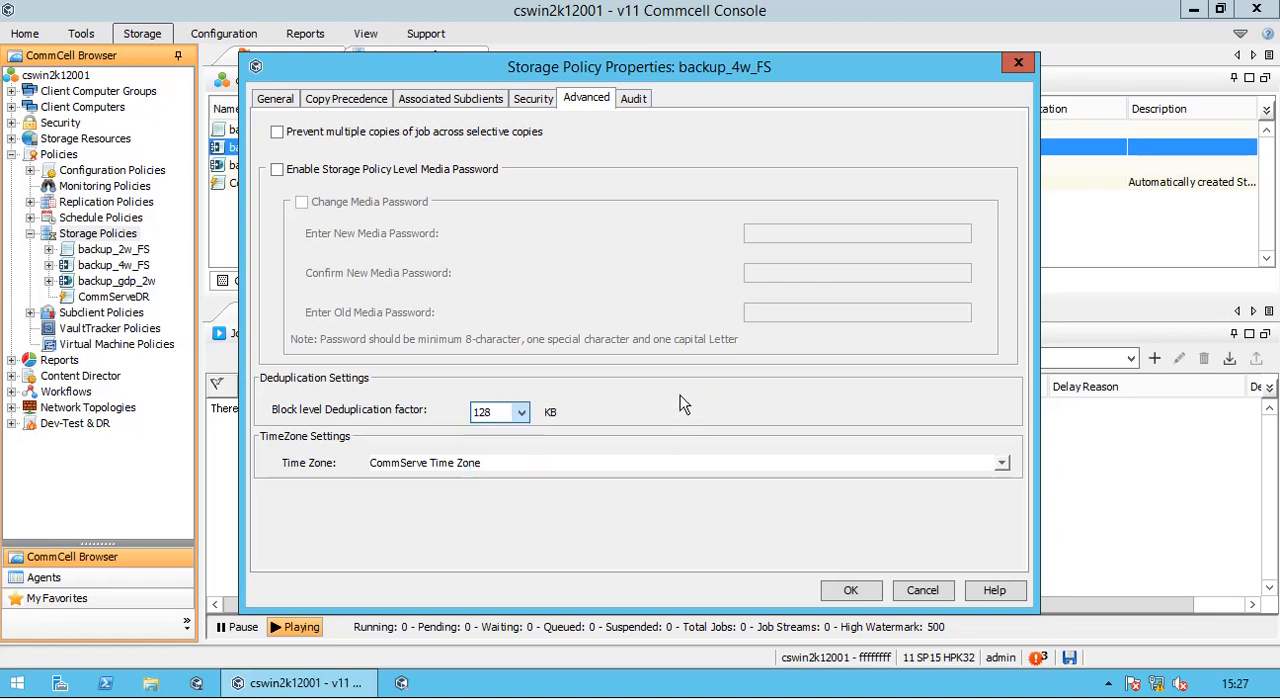
click(635, 99)
click(922, 591)
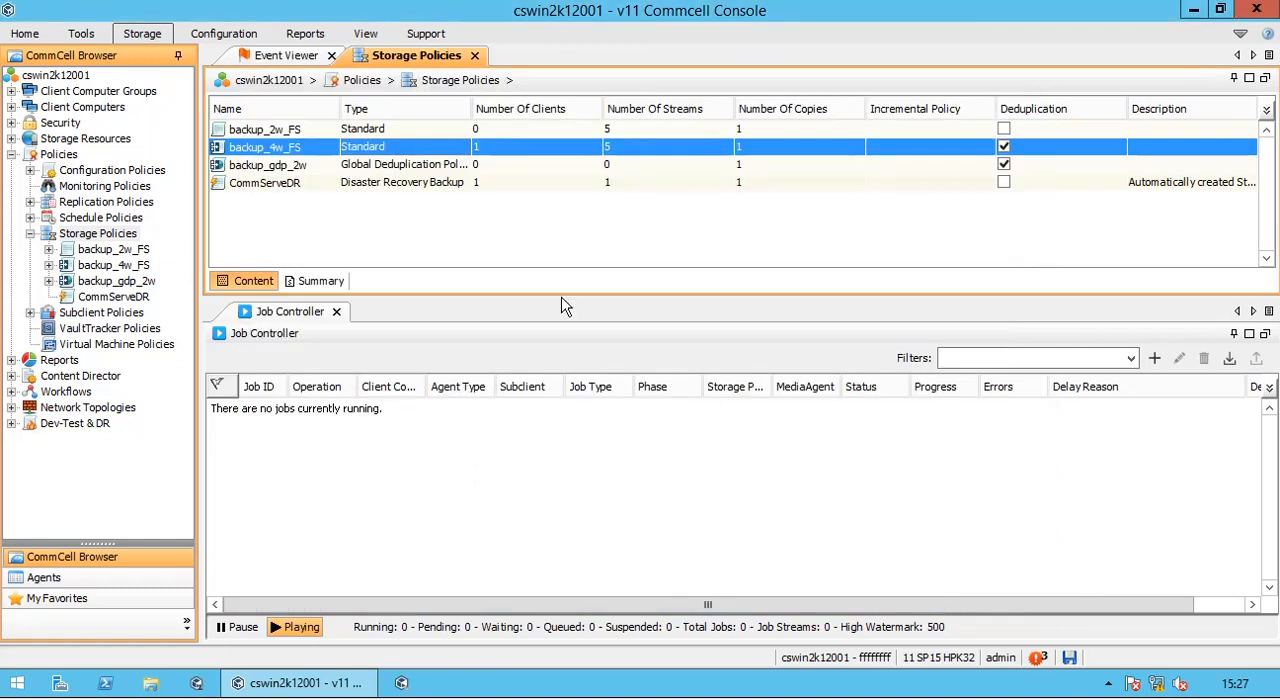
- Review the tasks and views available for the backup_gdp_2w global deduplication policy and open its properties
click(477, 167)
right_click(477, 170)
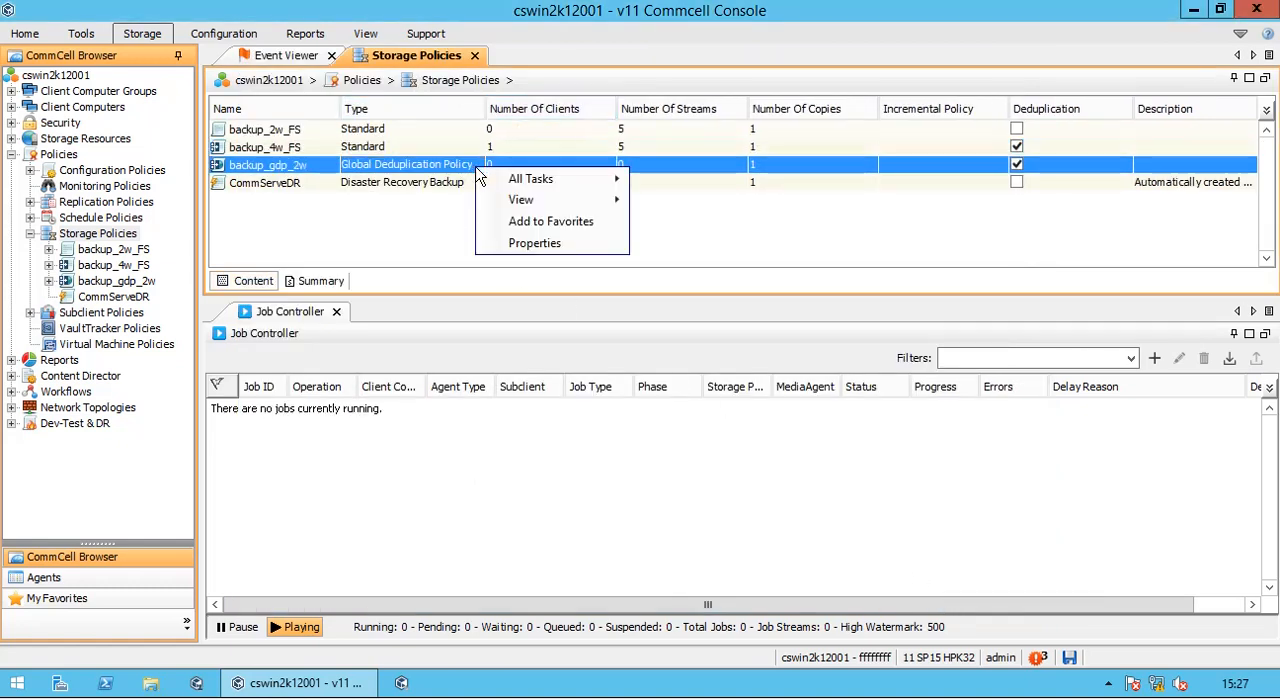
mouse_move(520, 188)
mouse_move(526, 209)
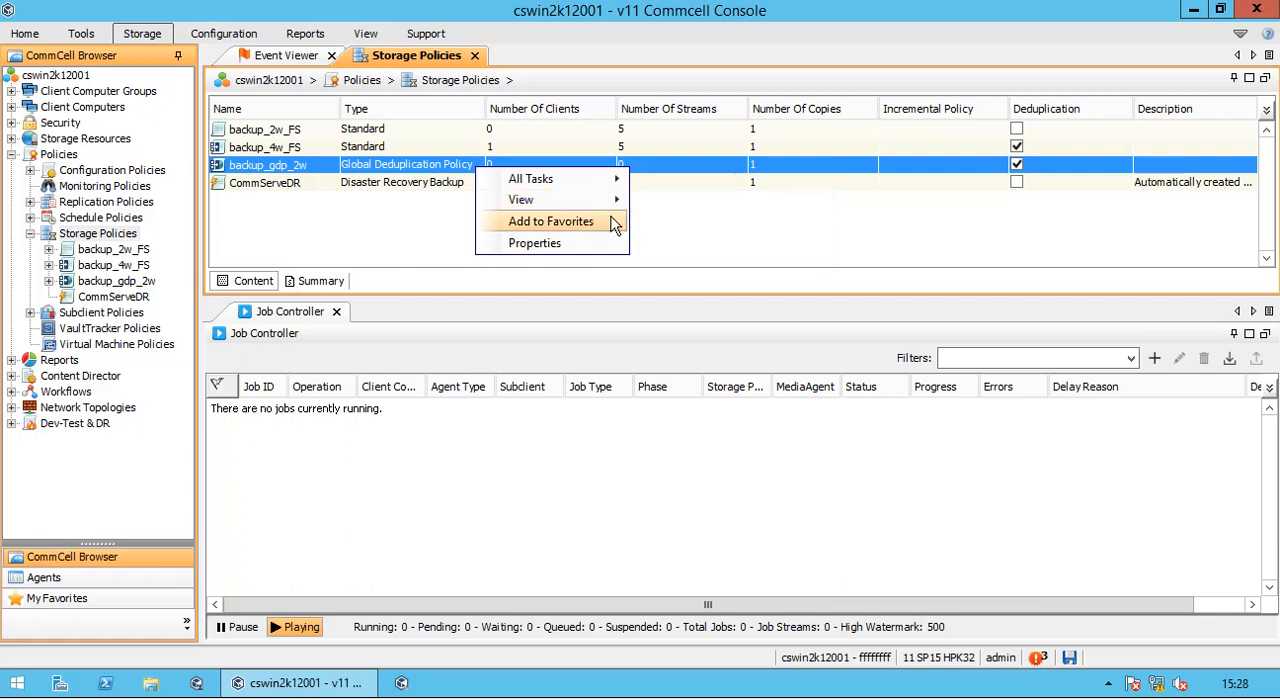
click(567, 245)
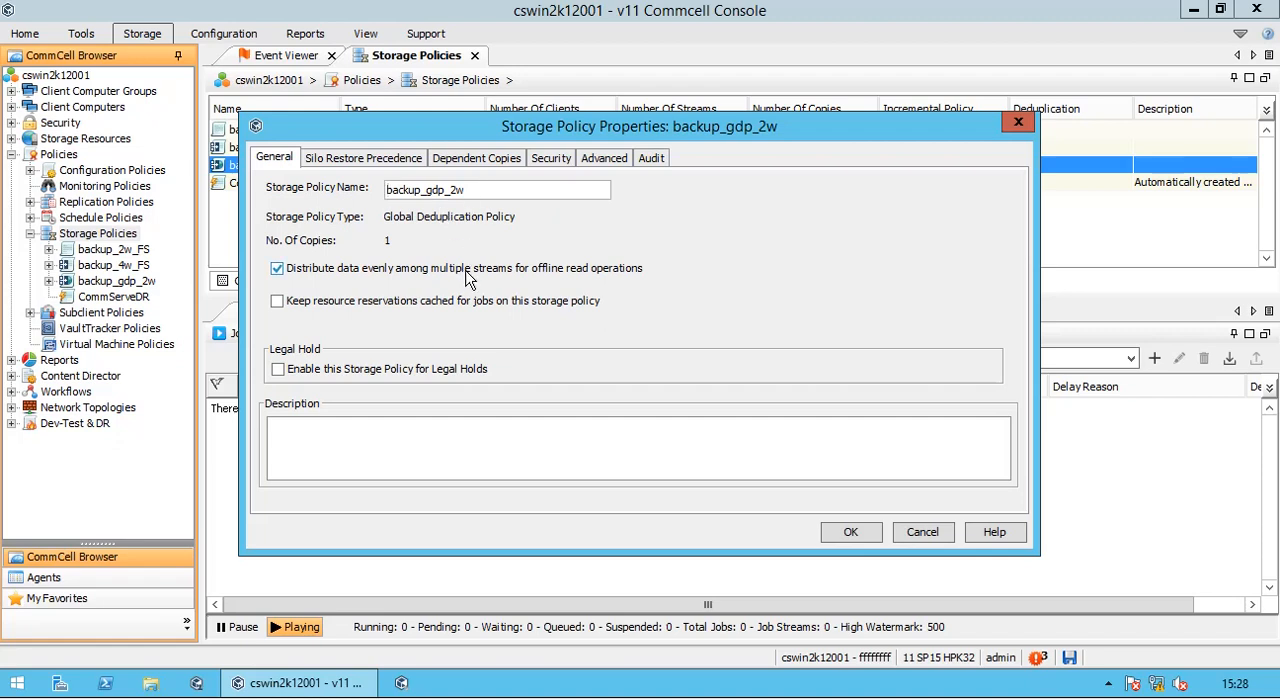
- Check the silo restore precedence, dependent copies and security associations of backup_gdp_2w
click(398, 159)
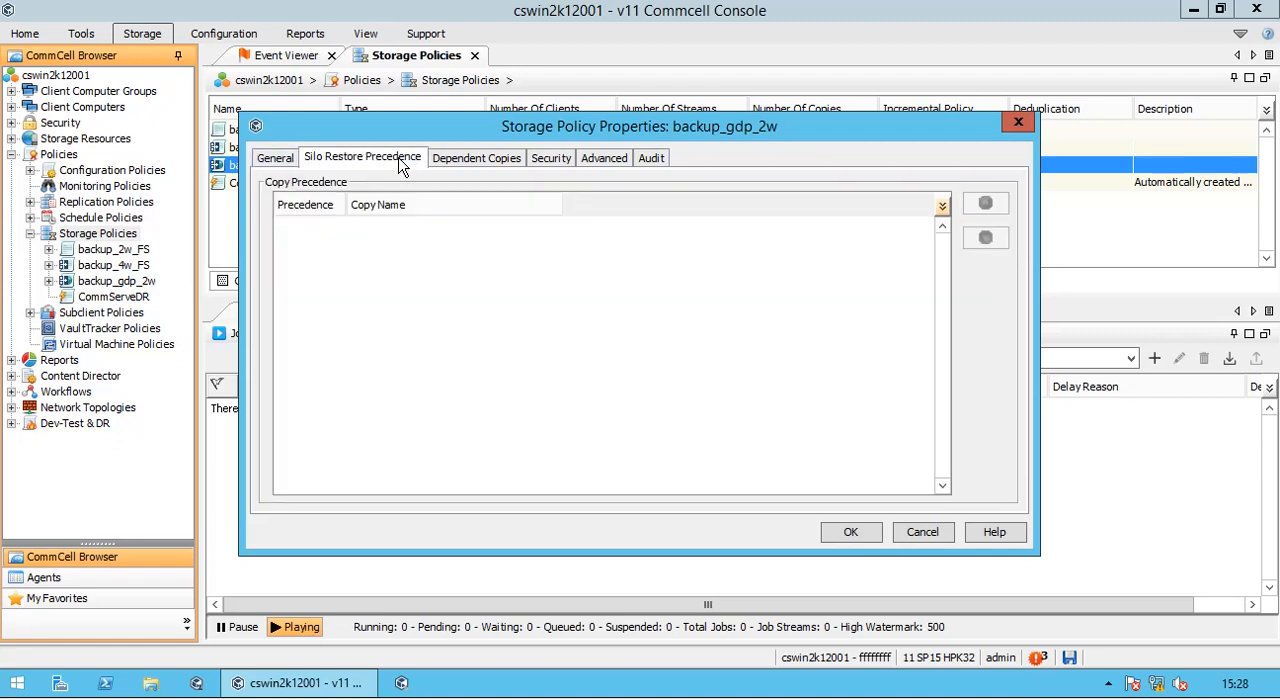
click(500, 160)
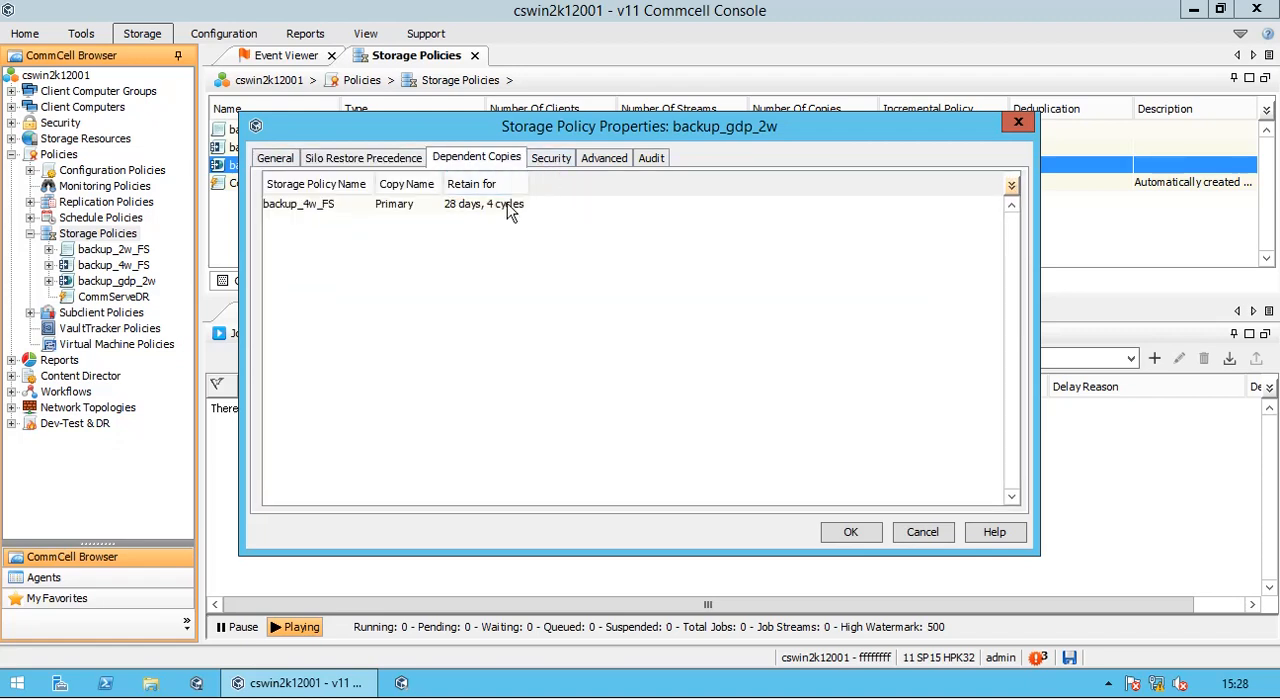
click(512, 205)
click(556, 162)
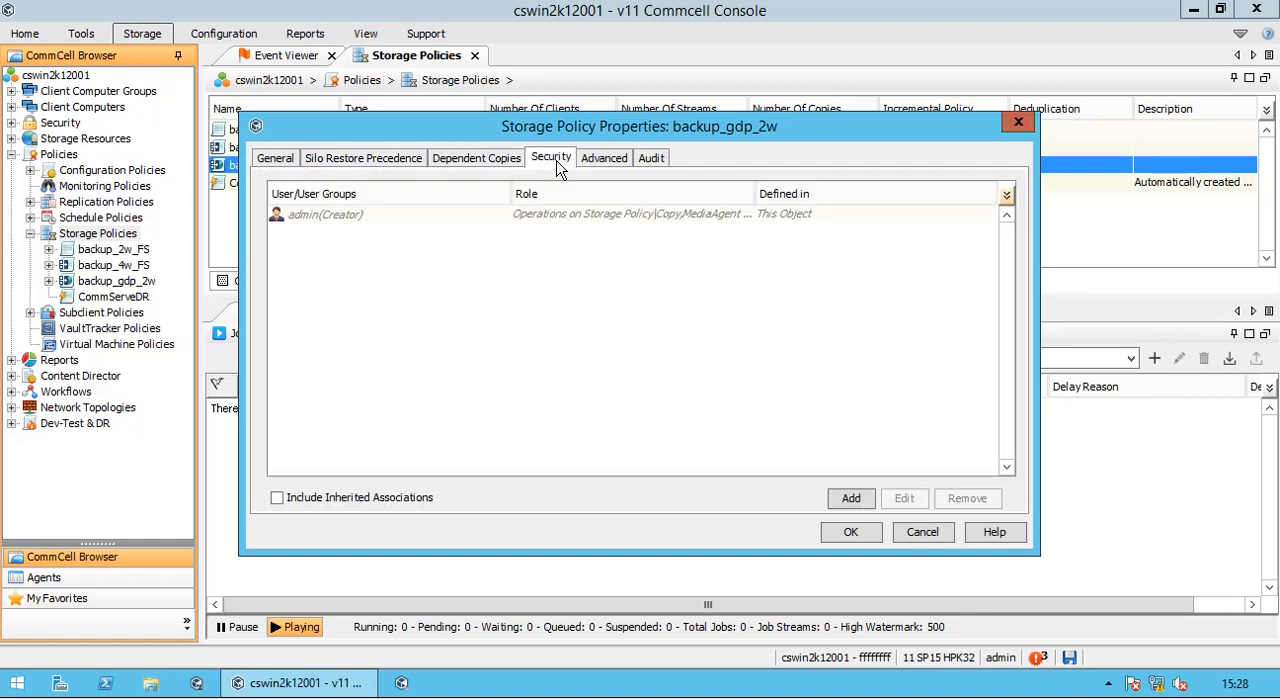
- Check the advanced settings, storage pool copy properties and audit history of backup_gdp_2w, and close its properties without saving
click(610, 162)
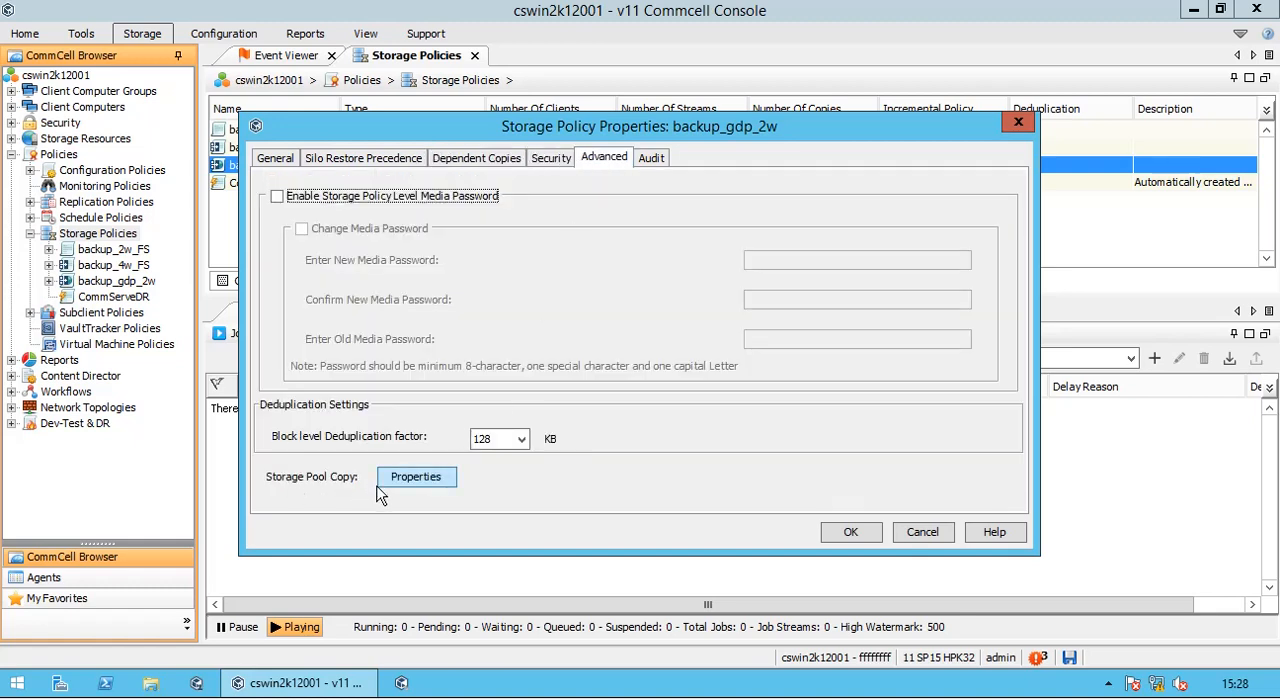
click(416, 477)
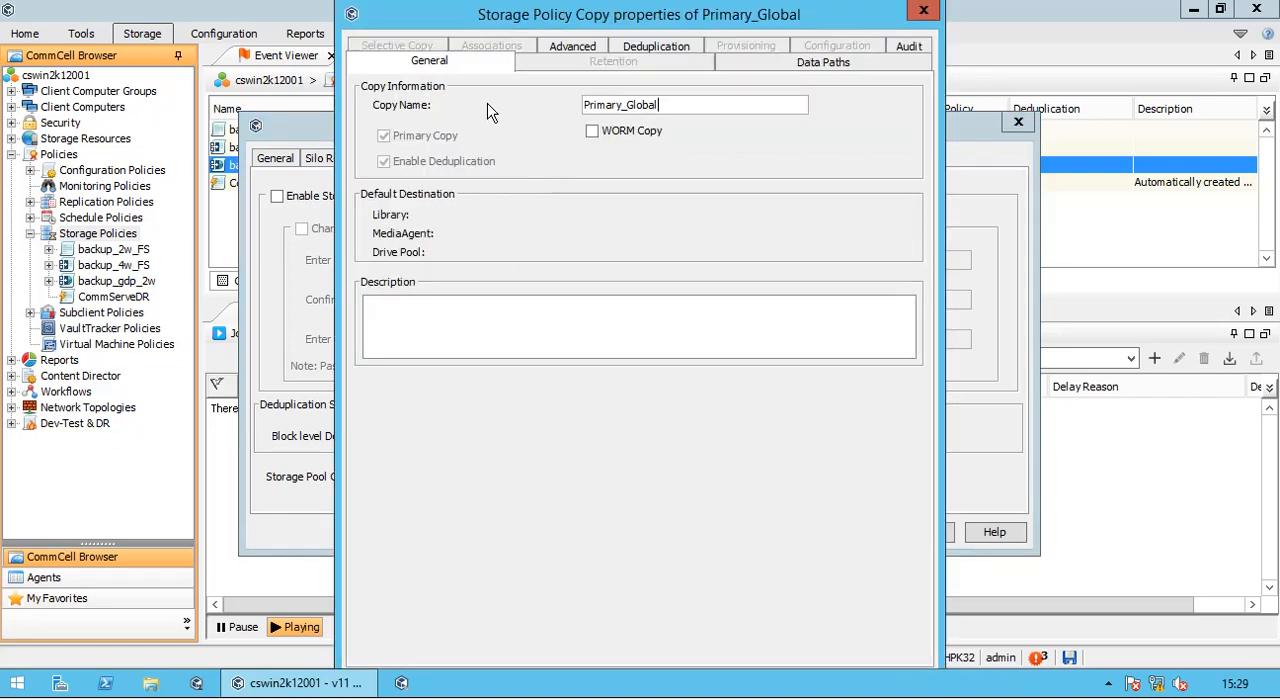
click(923, 10)
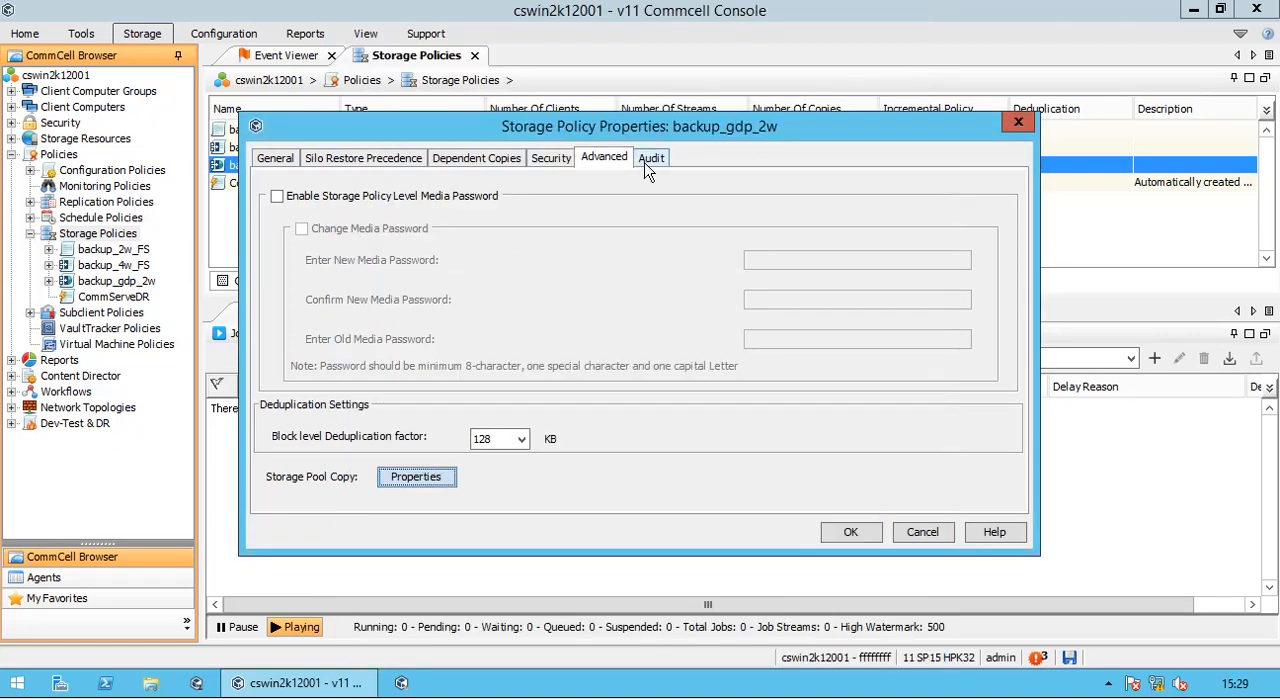
click(650, 158)
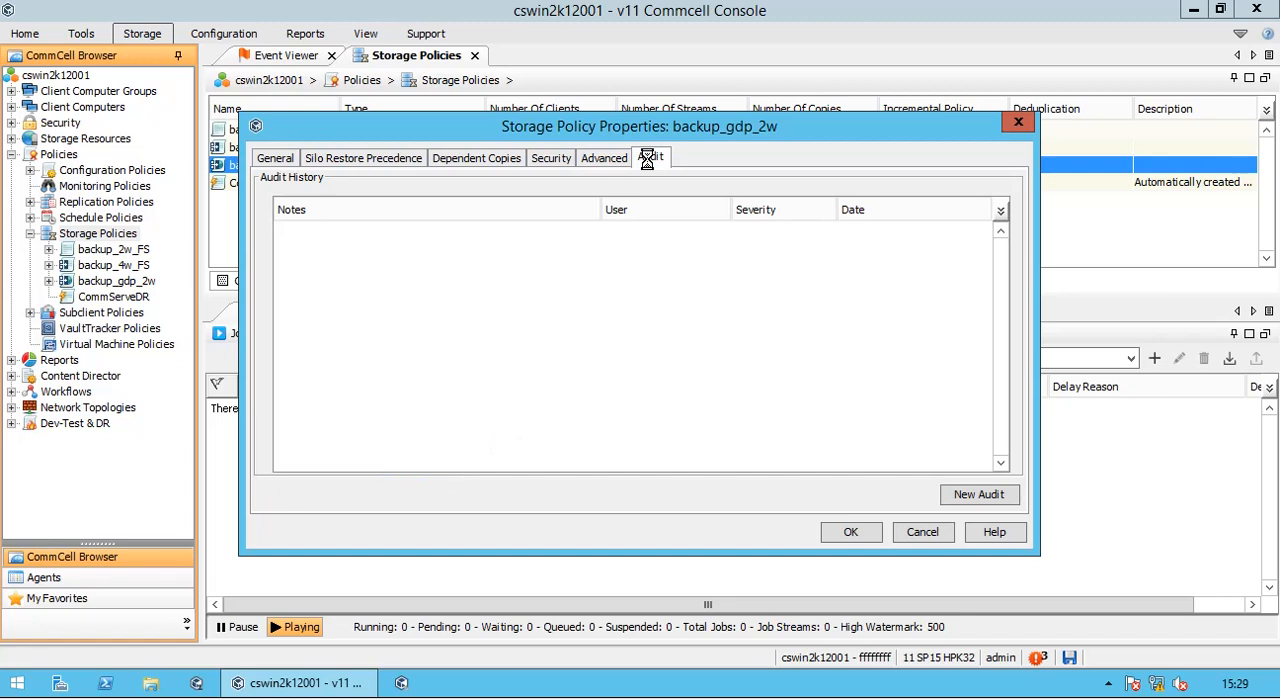
click(929, 533)
- Show the copies of the backup_2w_FS storage policy and select its Primary copy
double_click(124, 252)
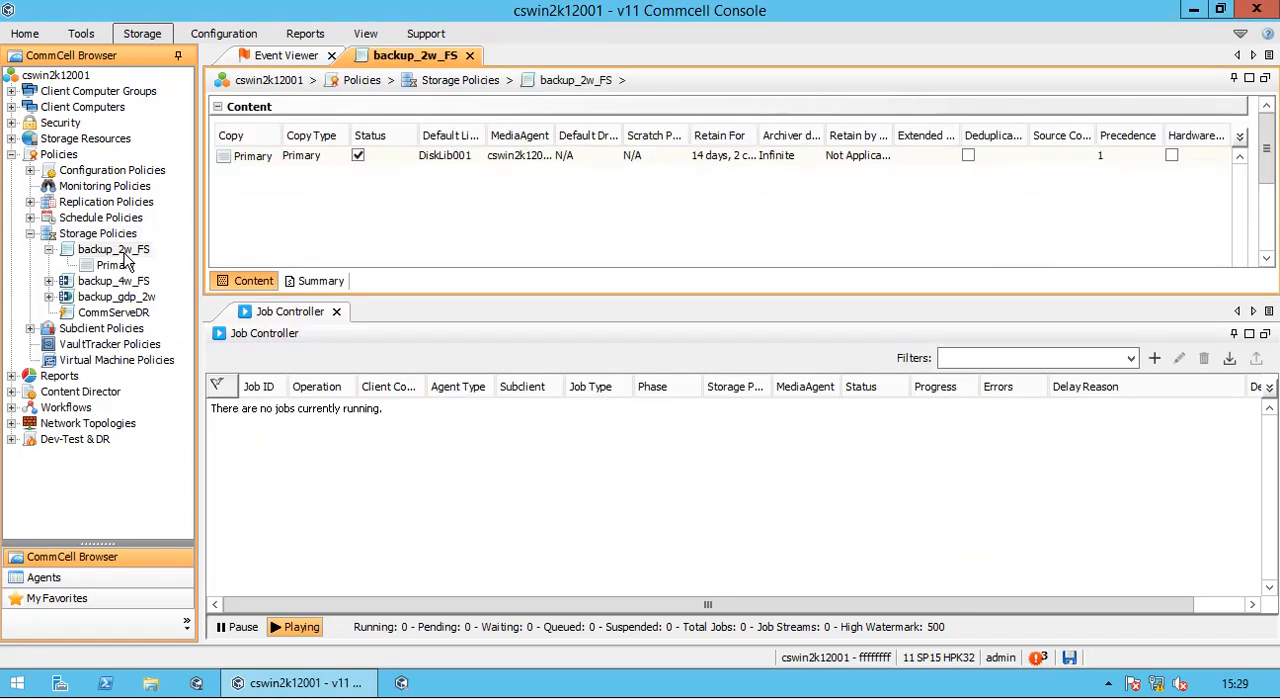
click(312, 160)
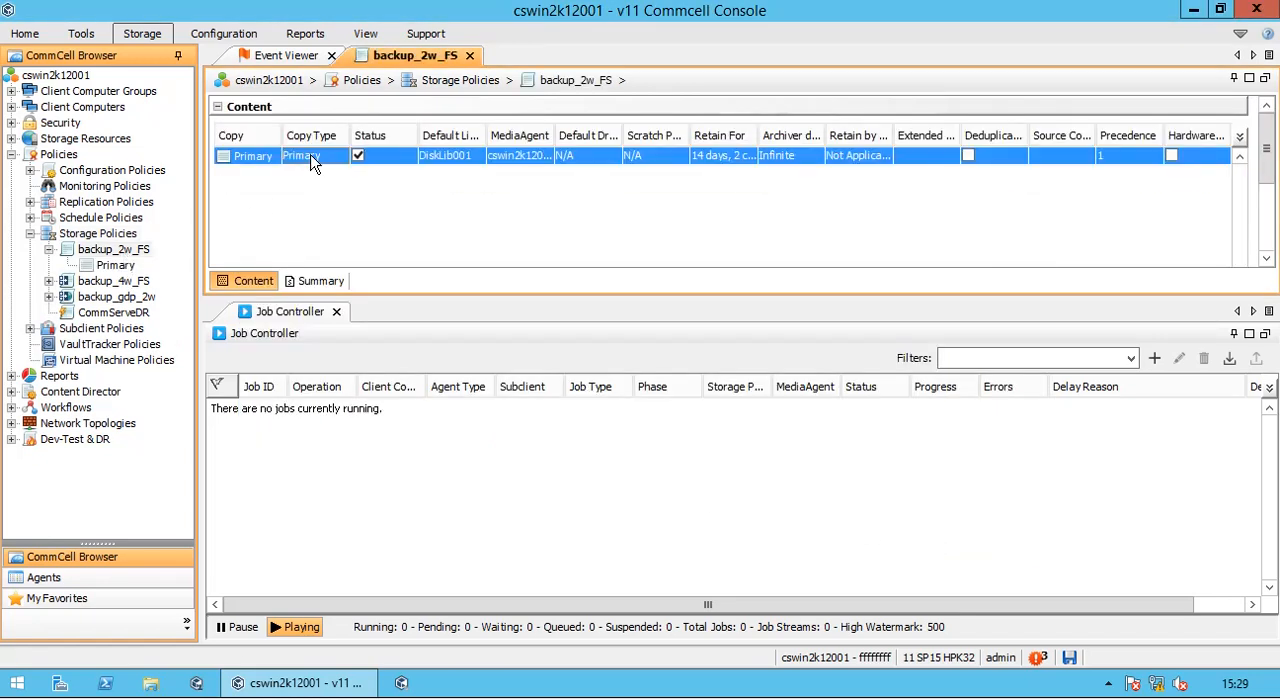